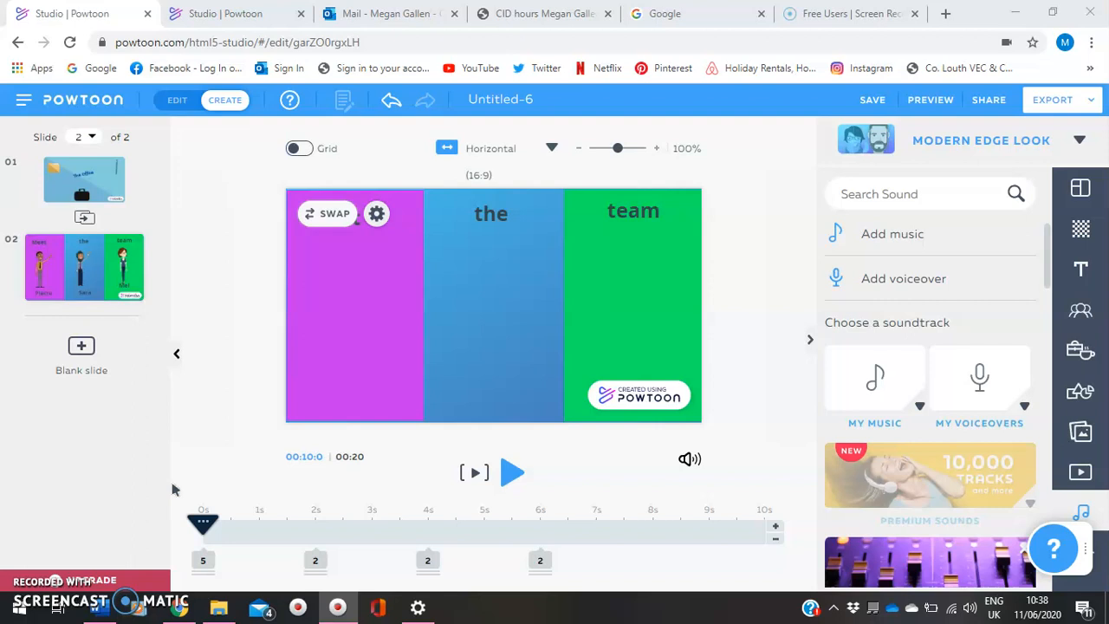
Review the two existing slides by playing slide 2, checking both timelines, and playing the presentation from slide 1
click(513, 473)
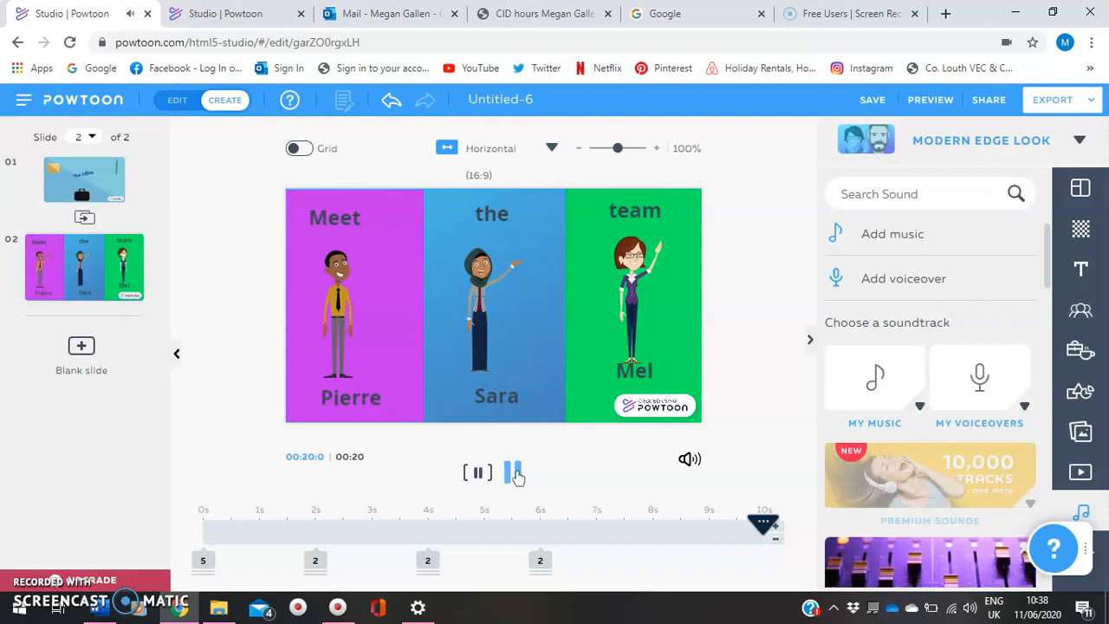
click(70, 188)
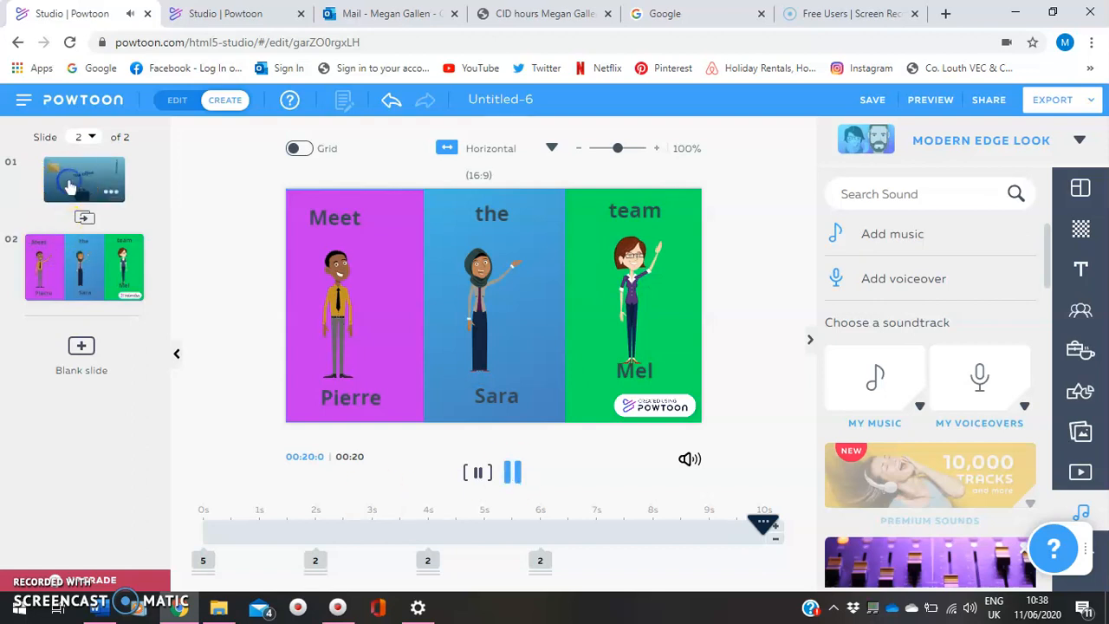
click(265, 527)
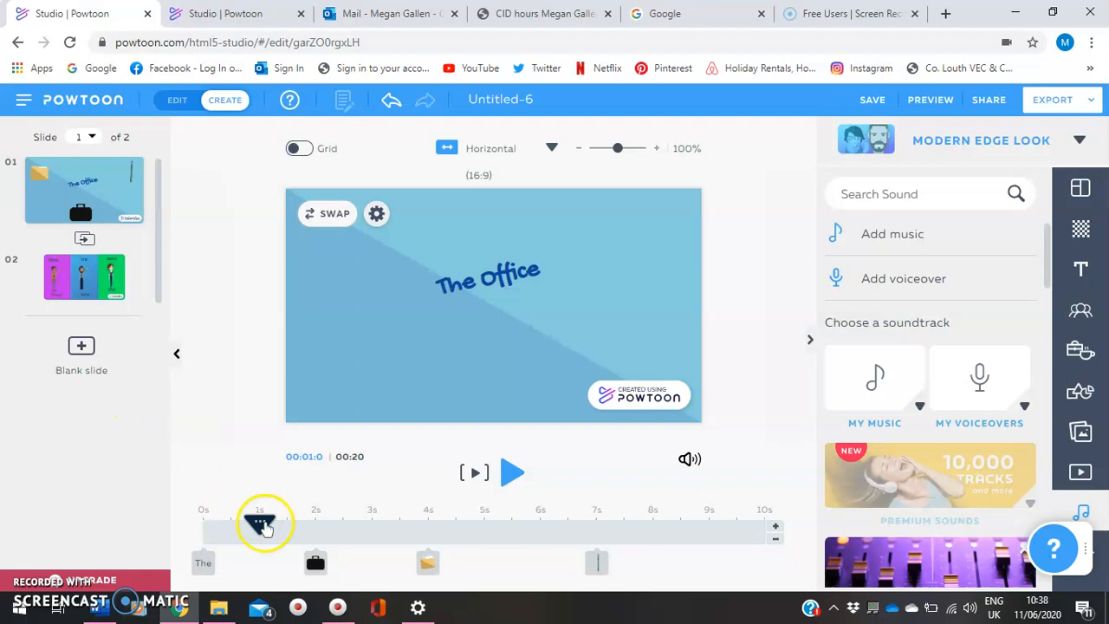
drag(240, 530, 205, 530)
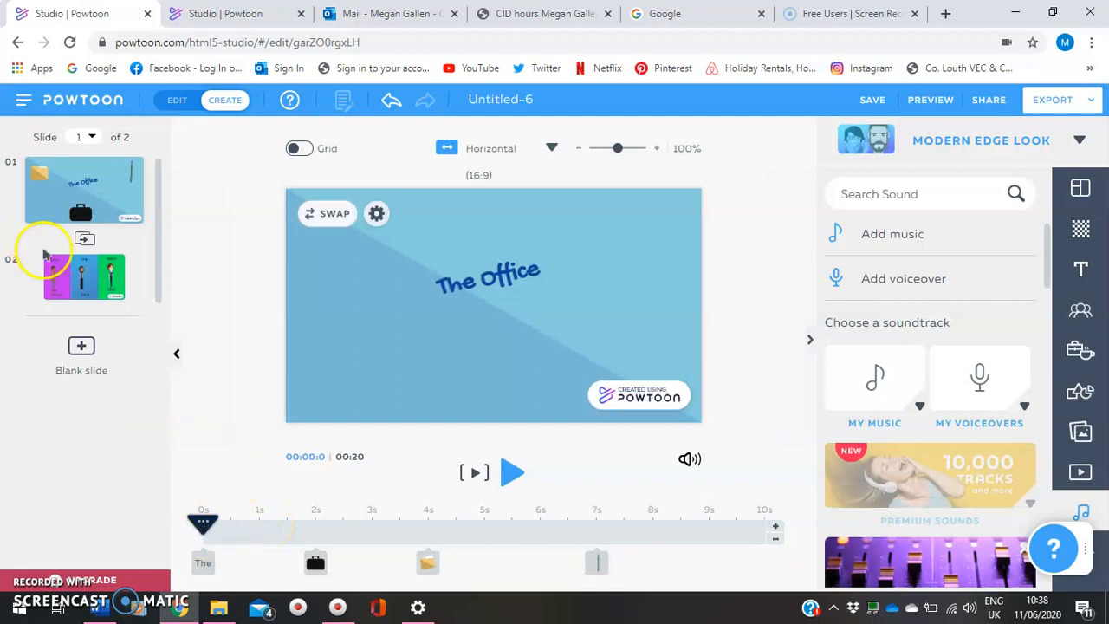
click(76, 290)
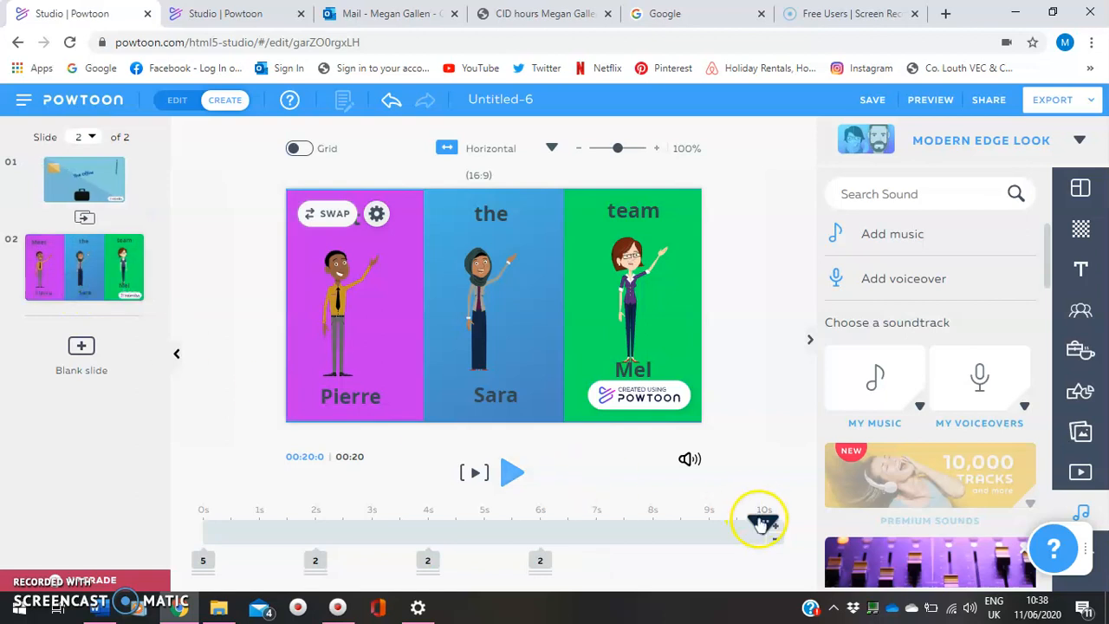
drag(572, 529, 198, 520)
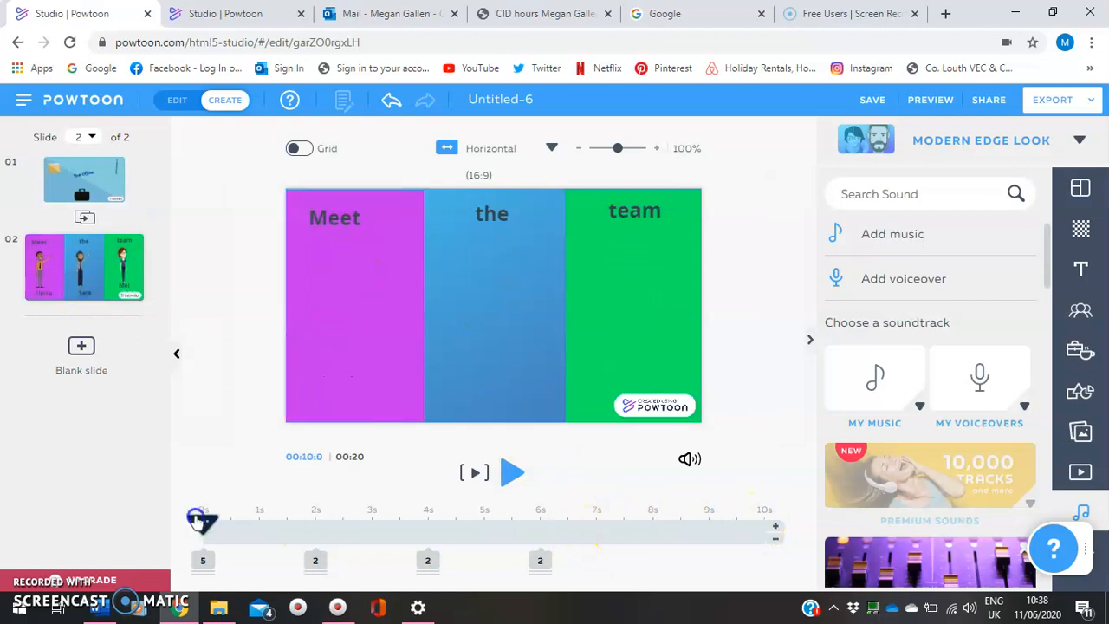
click(84, 176)
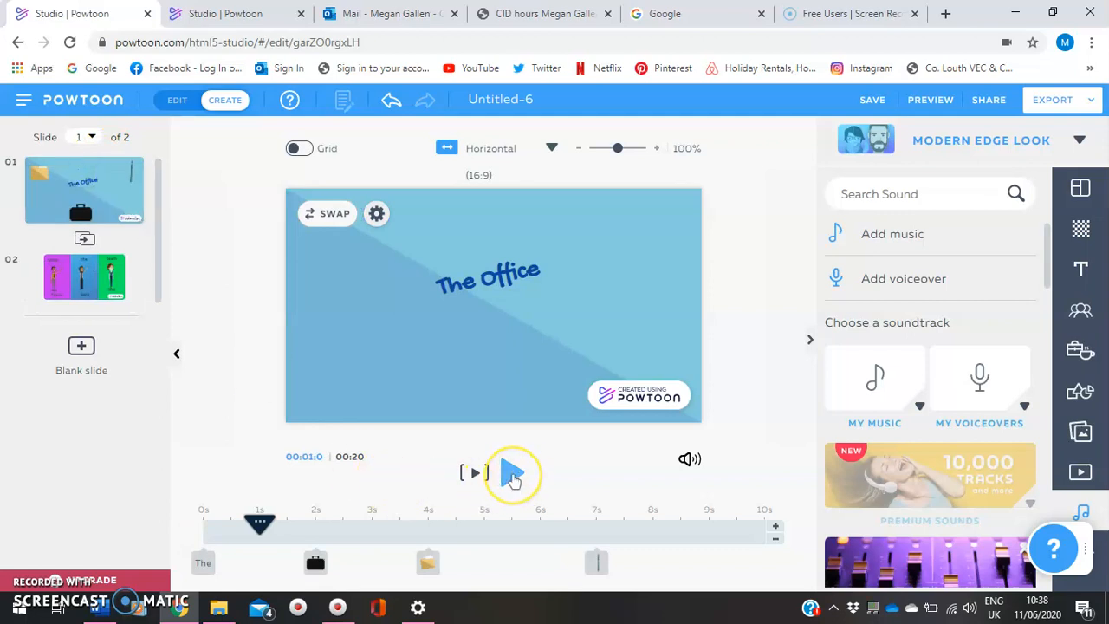
click(513, 475)
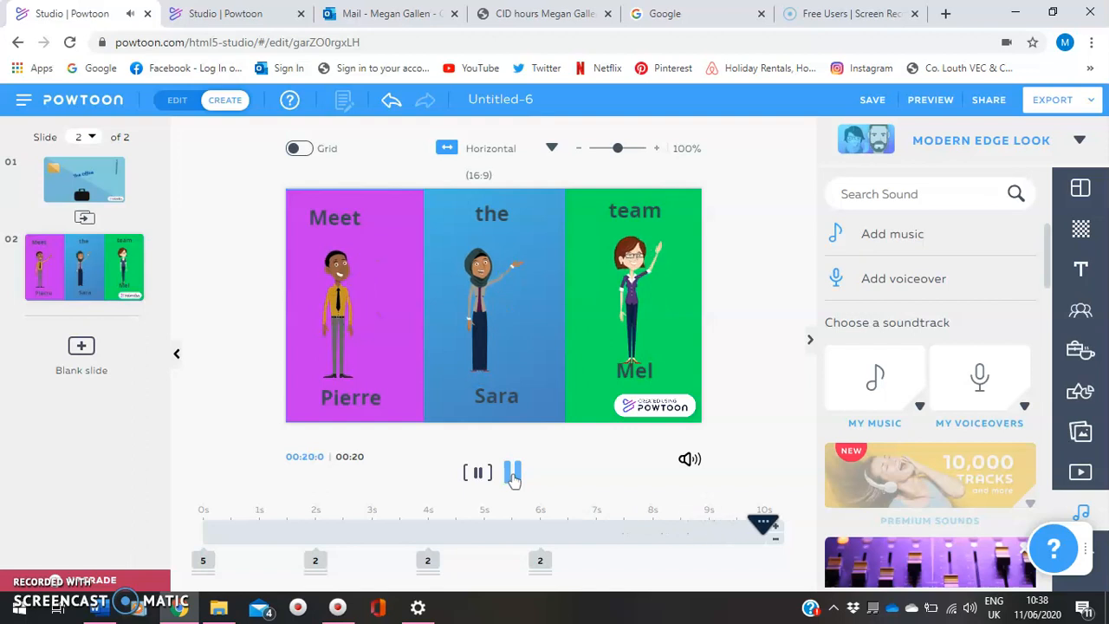
Add a blank third slide and set its playhead to 0s
click(84, 351)
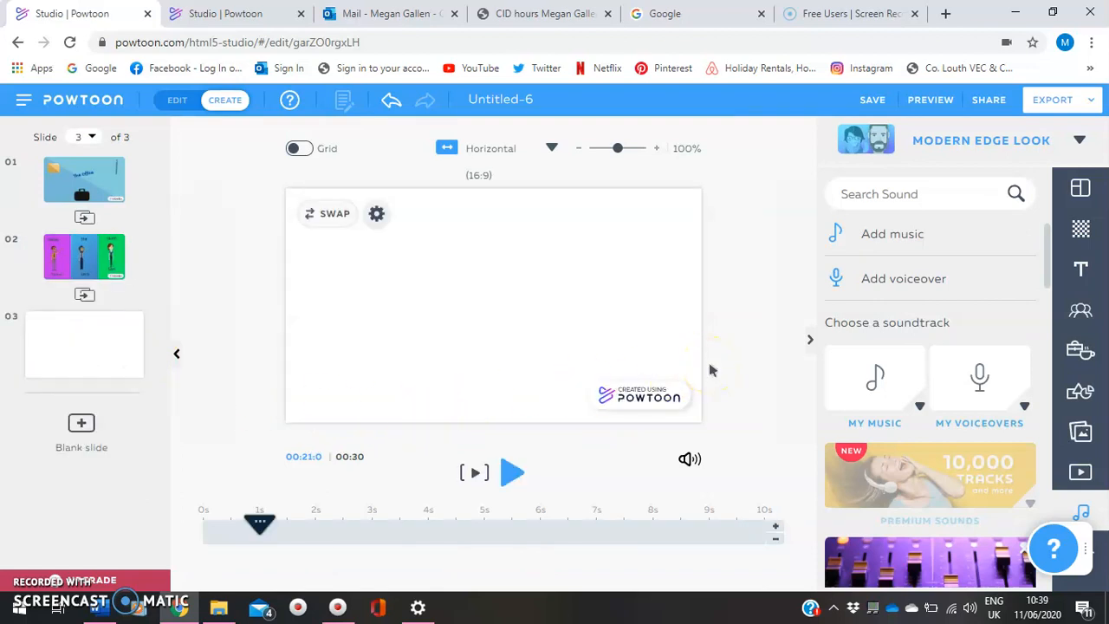
drag(264, 528, 198, 522)
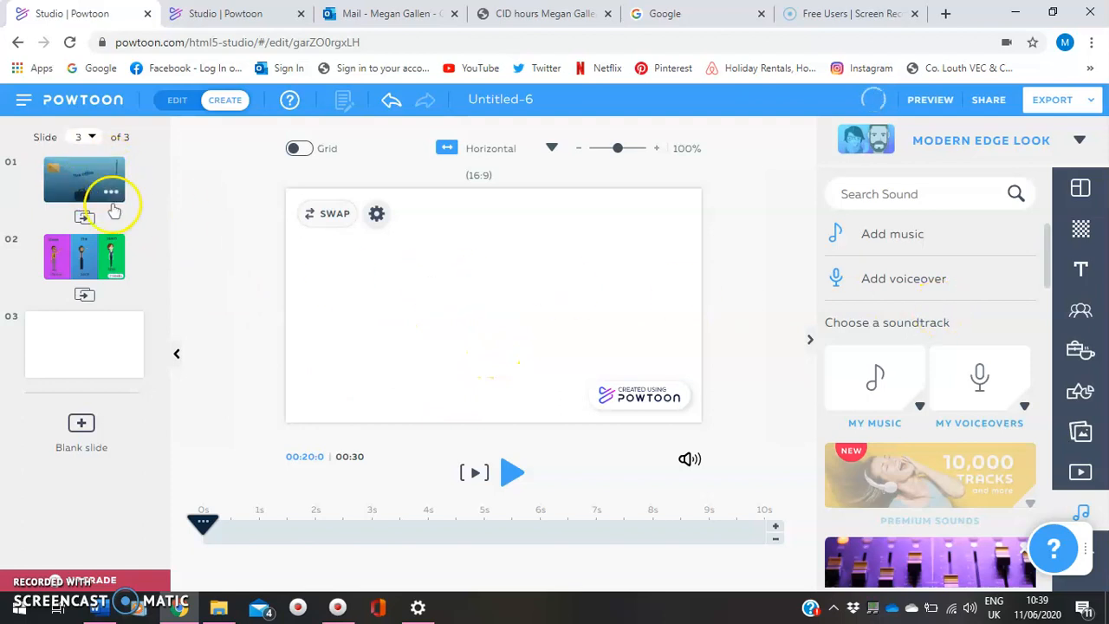
Apply the light blue two-tone colour background to slide 3
click(1081, 232)
drag(1049, 256, 1031, 357)
click(989, 396)
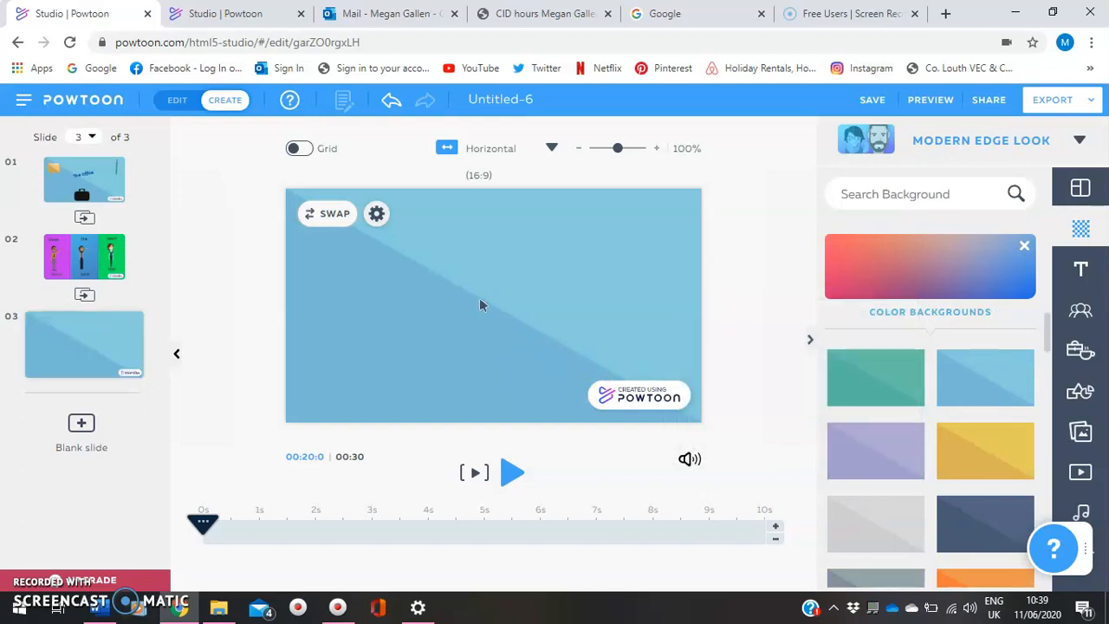
Set slide 3's background to the blue office scene with desk, chair and whiteboard from the Locations collection
drag(1048, 342, 1044, 322)
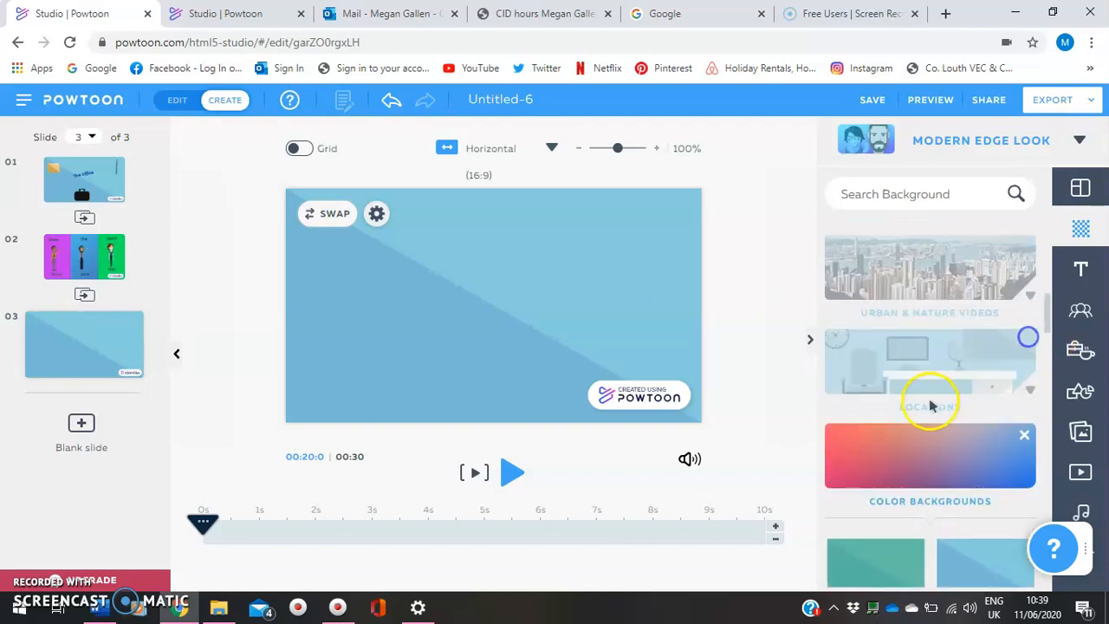
click(915, 370)
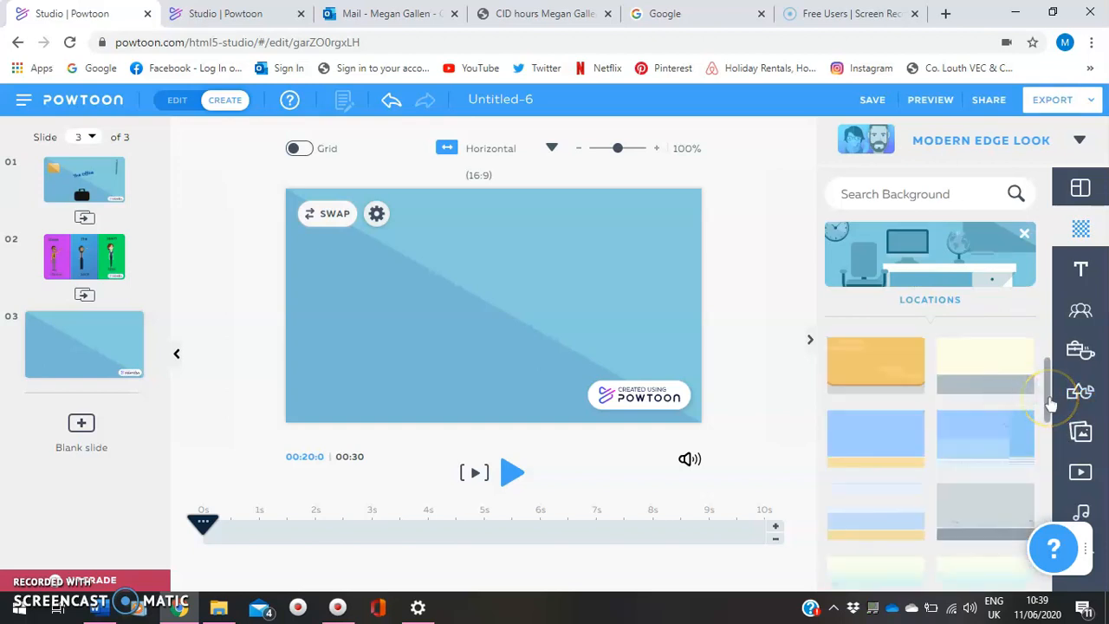
drag(1048, 399, 1055, 449)
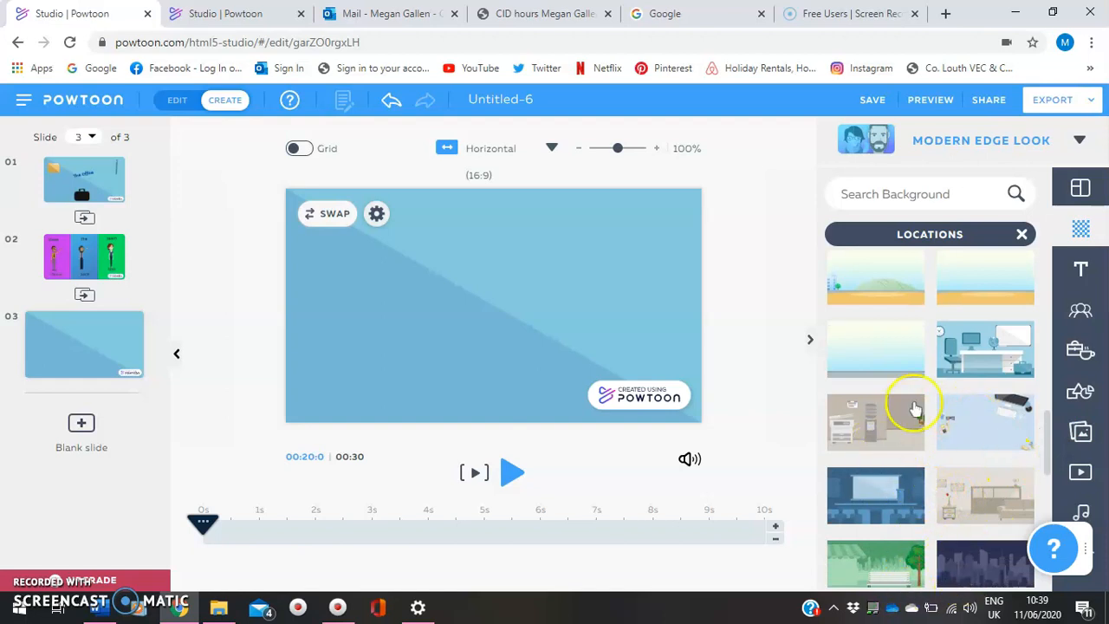
click(975, 358)
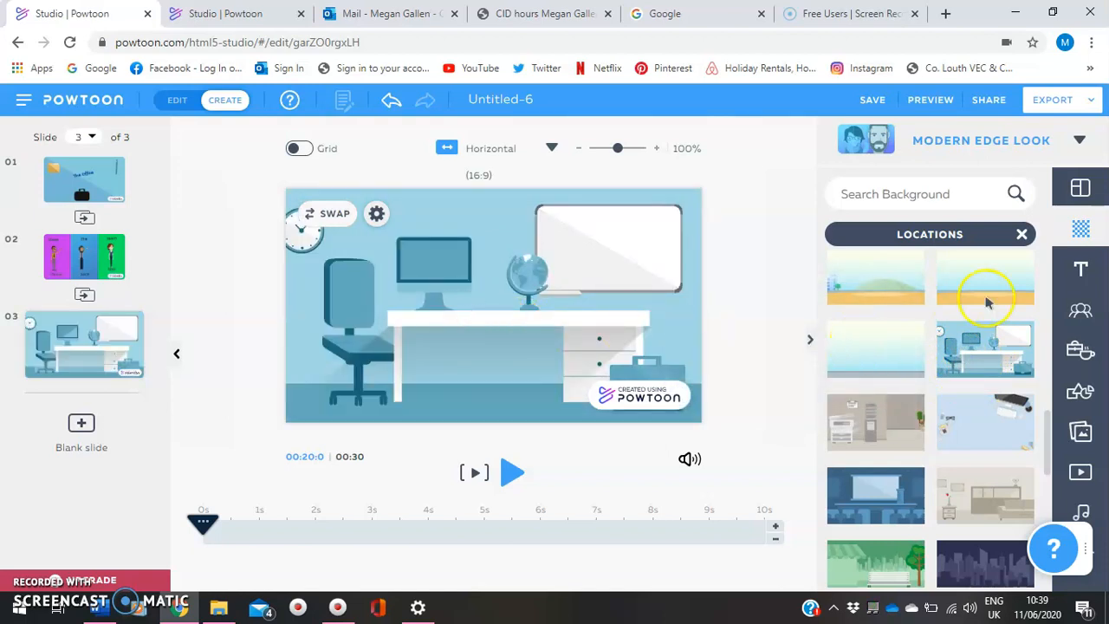
Place the yellow-shirted man from The Office – Free in the Hello pose, enlarged and mirrored, in front of the whiteboard
click(1082, 314)
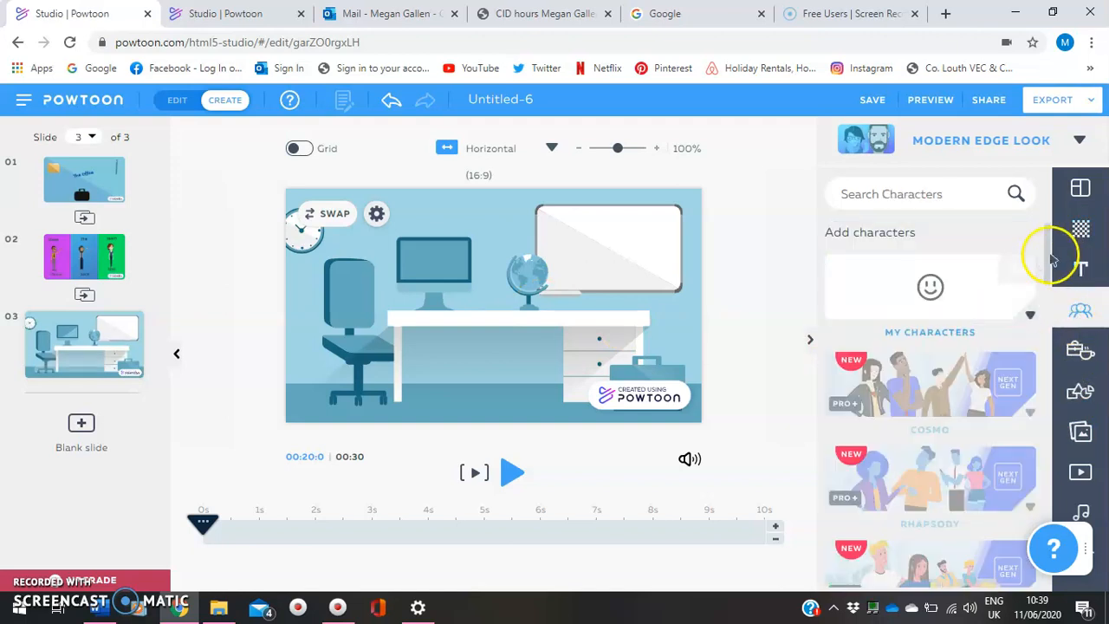
drag(1047, 258, 1054, 388)
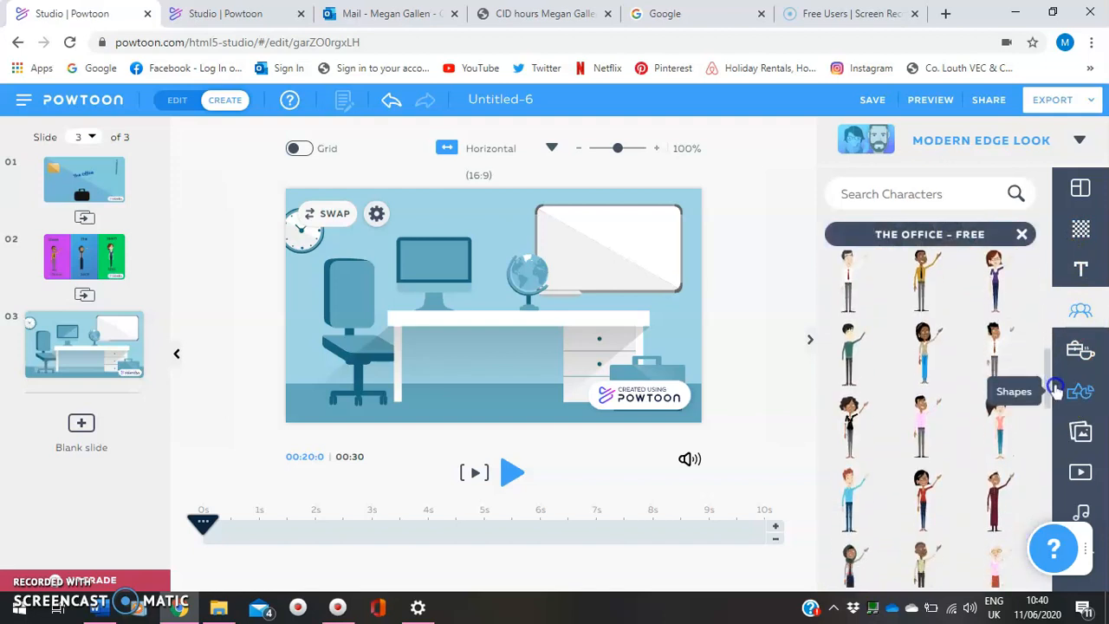
click(927, 288)
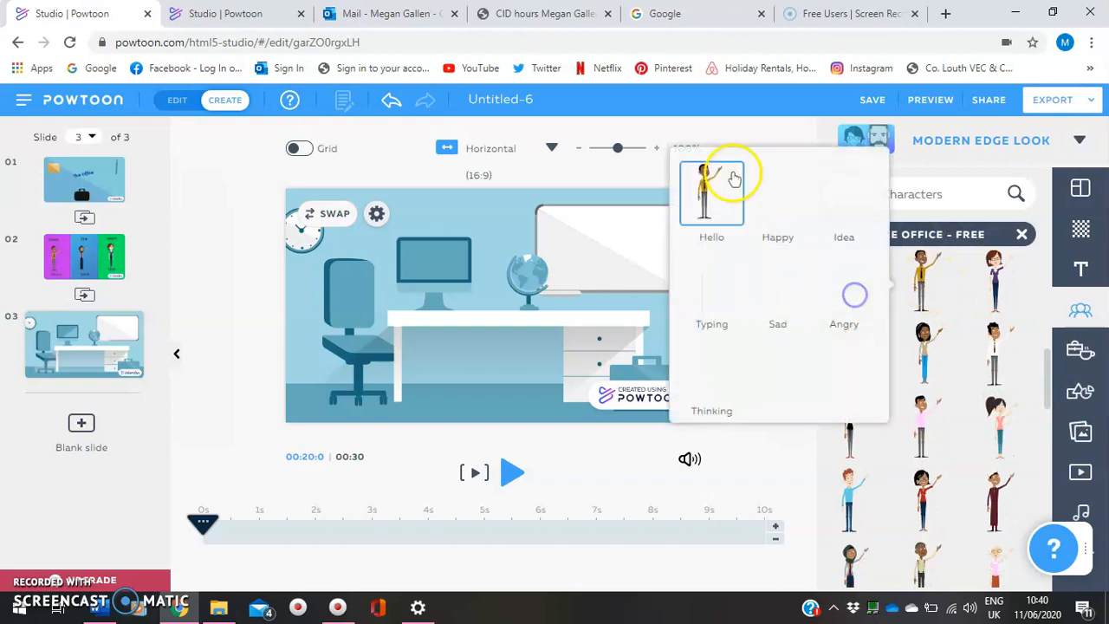
click(723, 298)
click(710, 206)
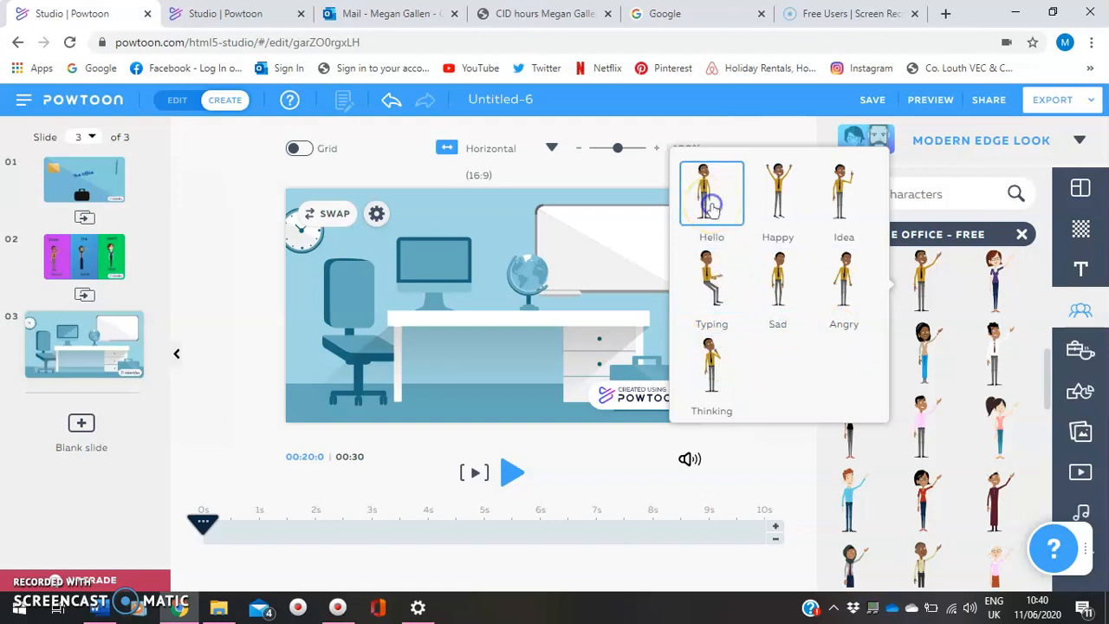
drag(501, 273, 613, 209)
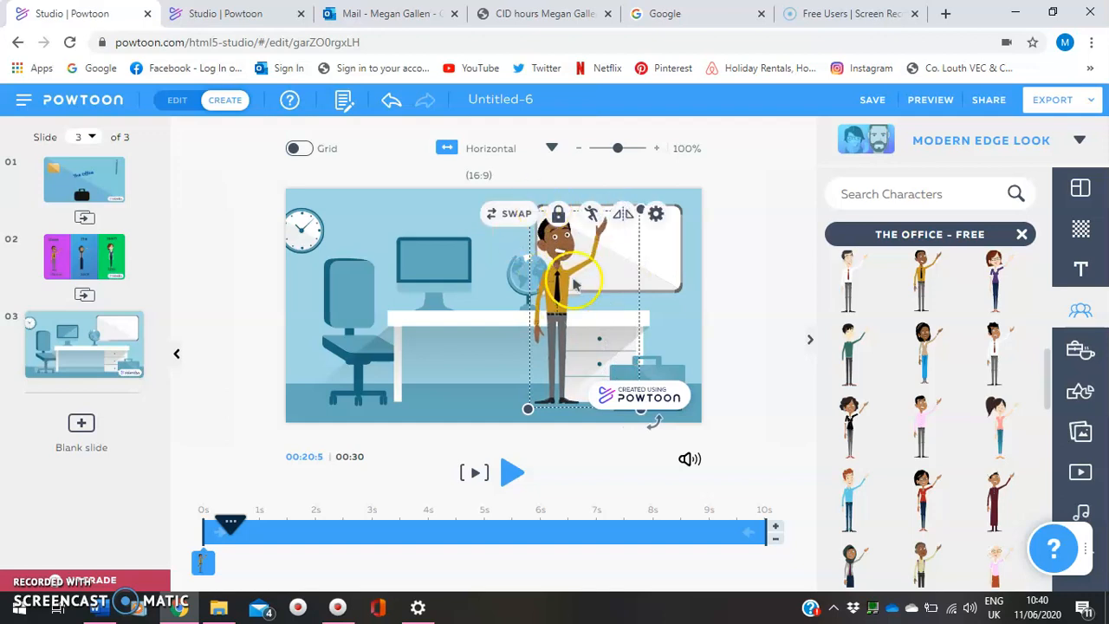
click(620, 214)
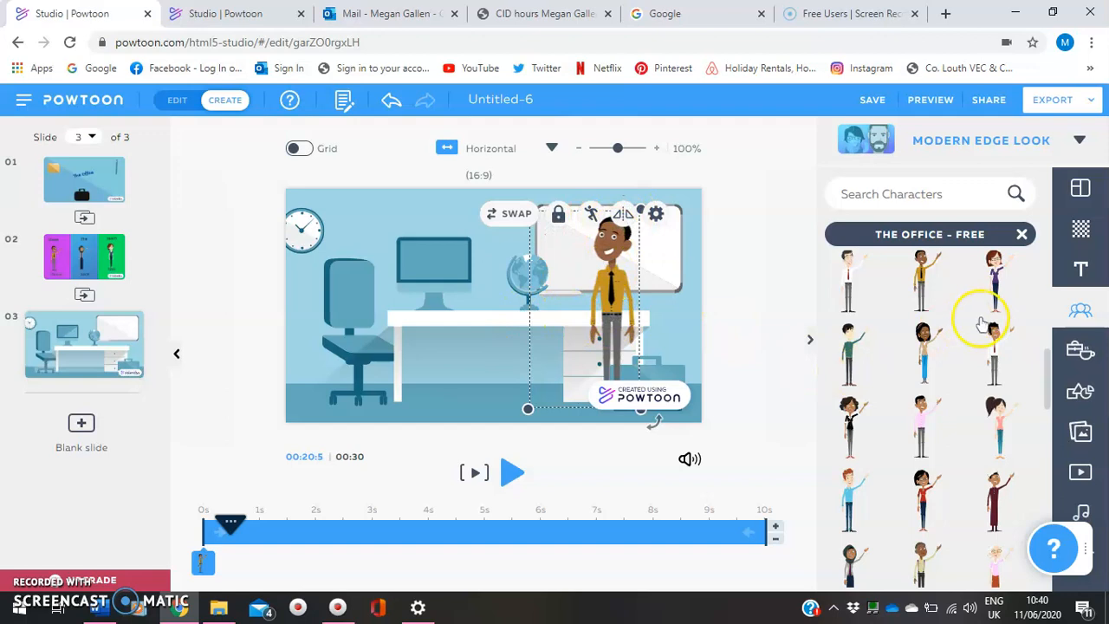
Add the woman in the headscarf from The Office – Free in the Typing pose and fit her onto the office chair
mouse_move(1036, 397)
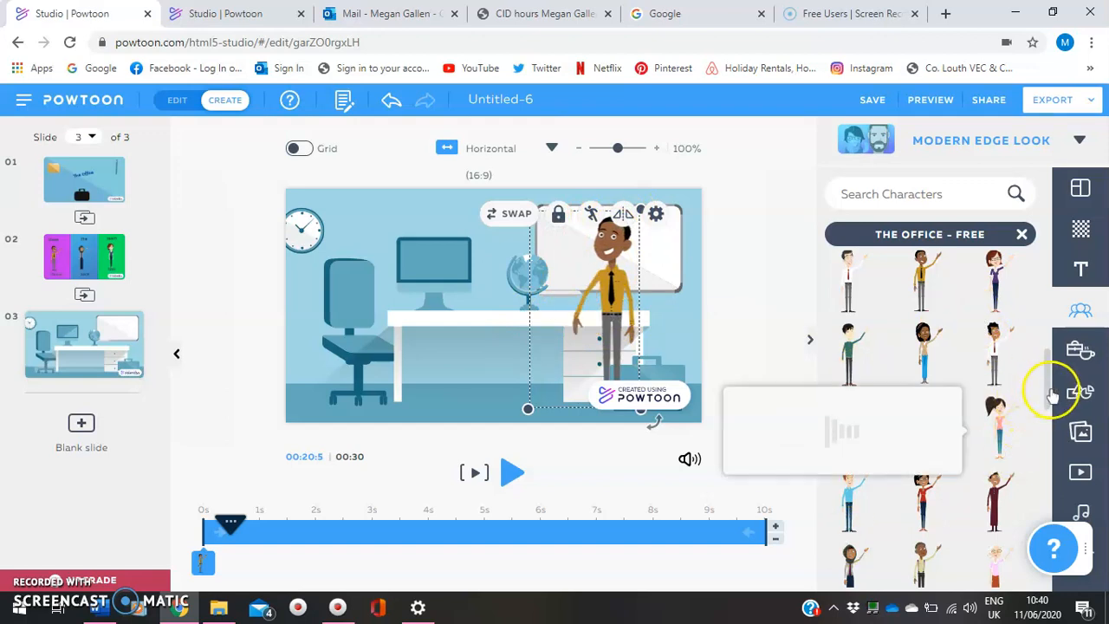
drag(1049, 404, 1046, 460)
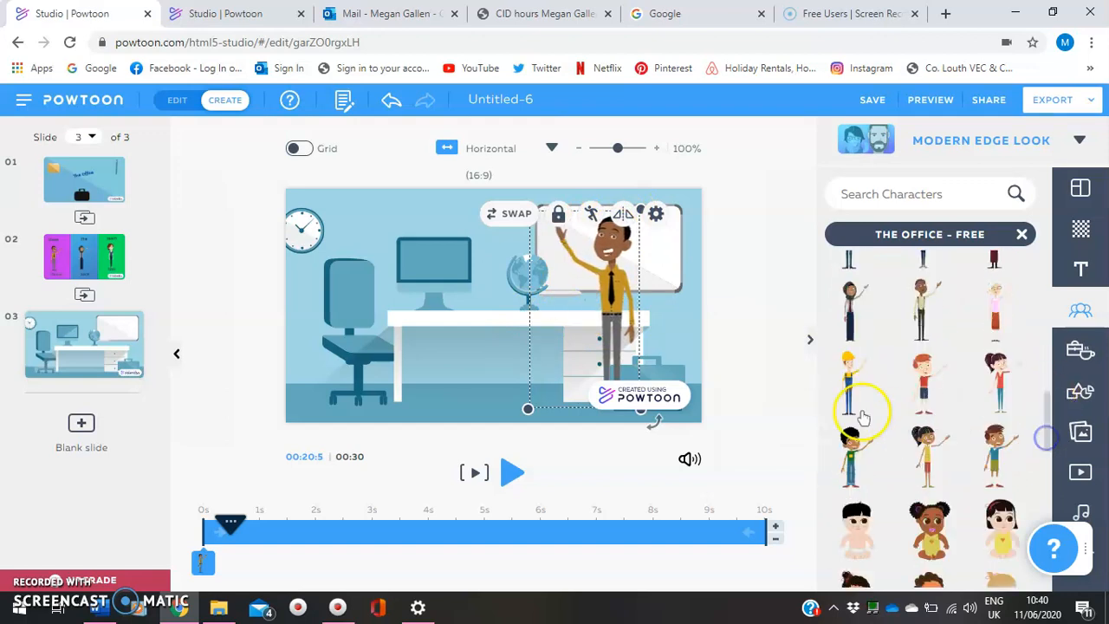
click(853, 318)
mouse_move(849, 314)
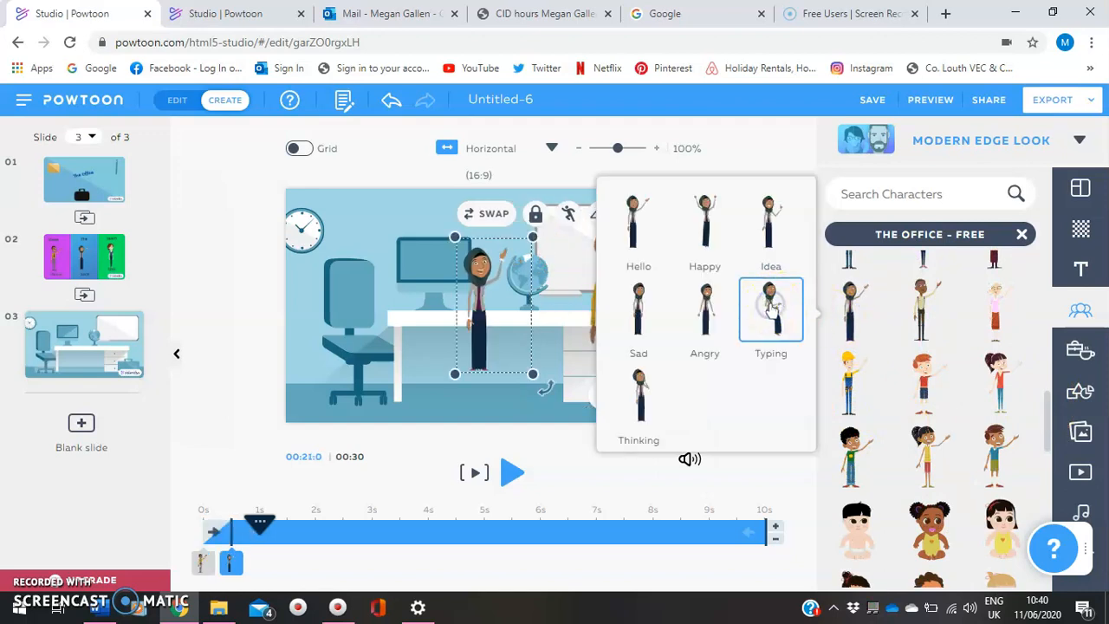
click(772, 307)
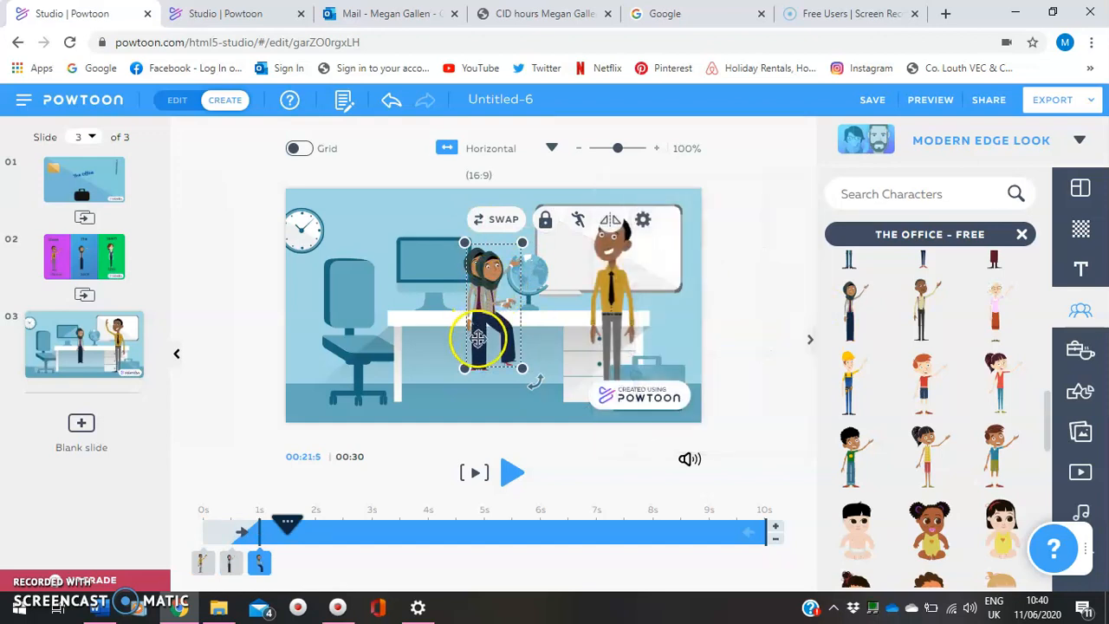
drag(522, 232, 538, 206)
drag(505, 240, 371, 272)
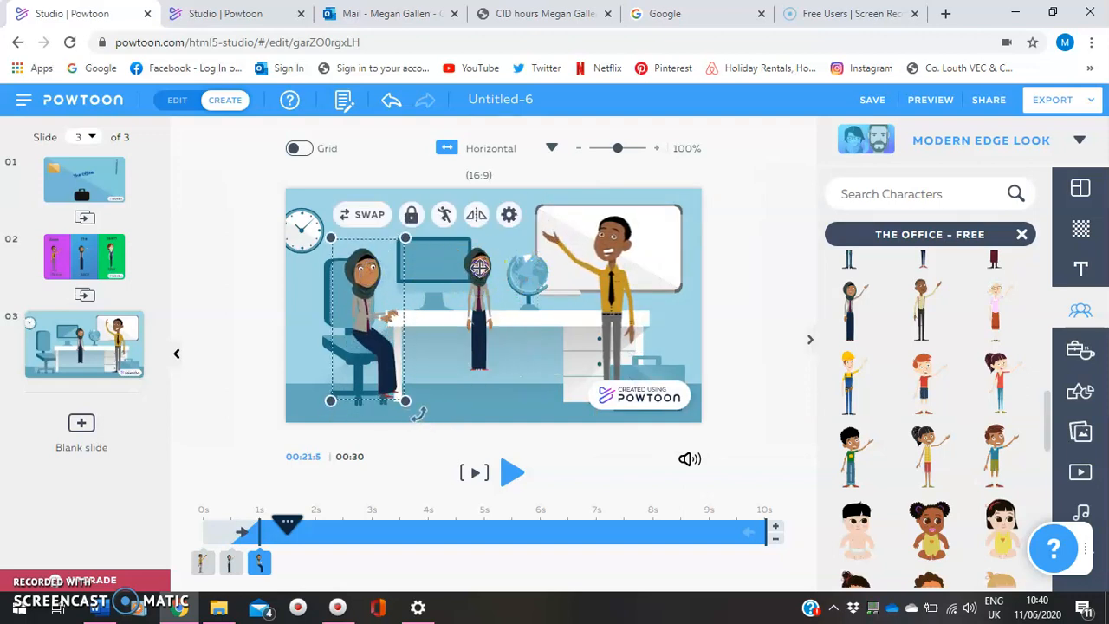
Delete the standing copy of the woman, then enlarge the seated woman and align her with the desk
click(479, 268)
key(Delete)
click(351, 274)
click(370, 278)
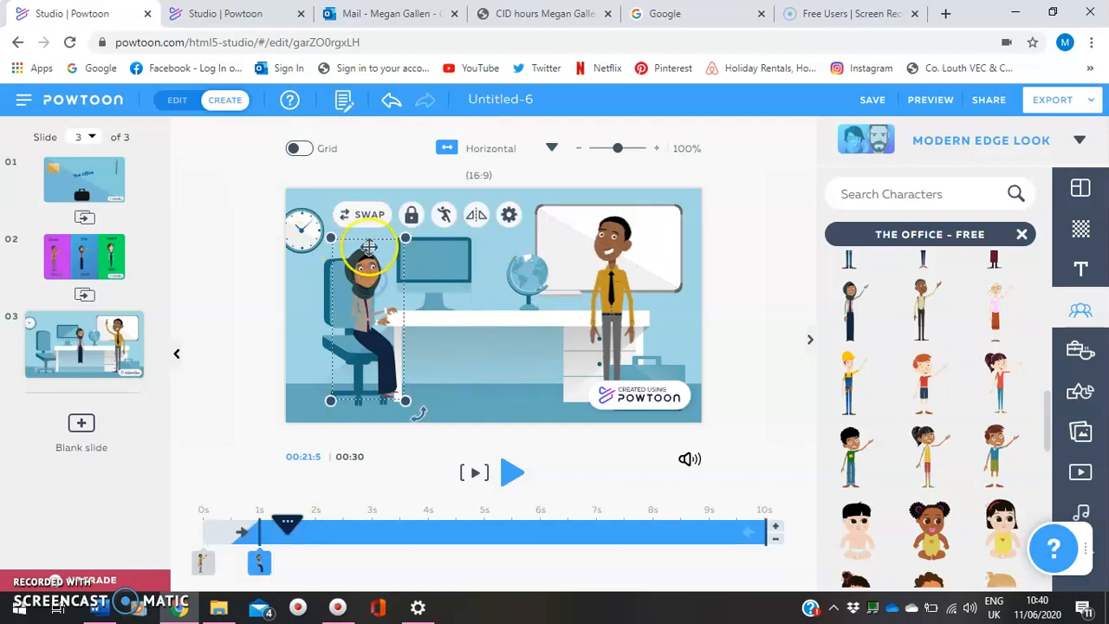
drag(333, 240, 314, 198)
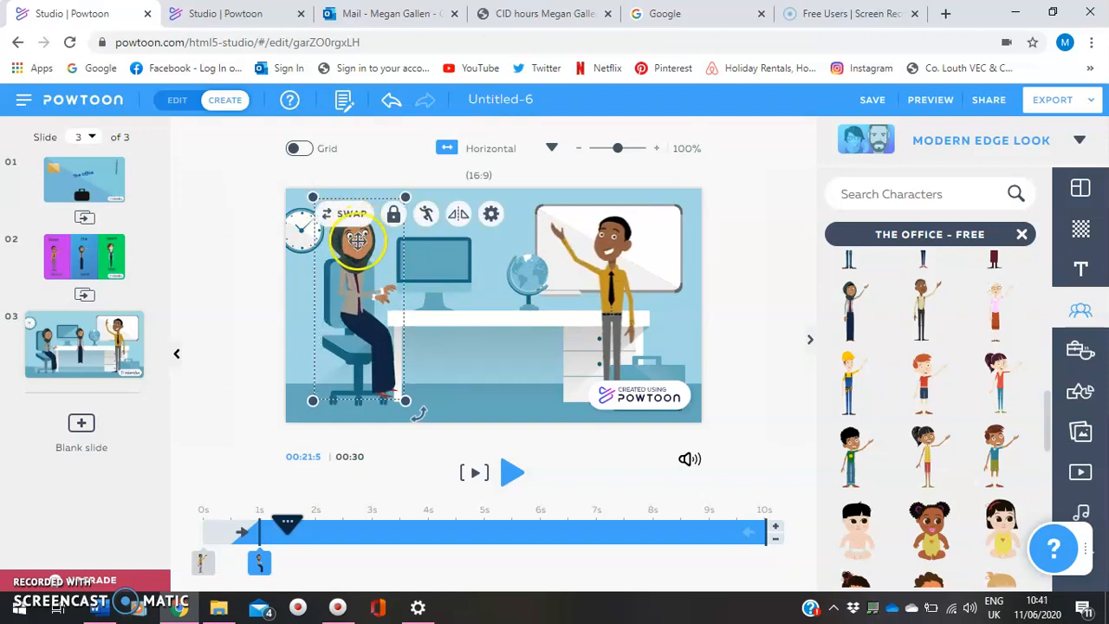
mouse_move(365, 258)
mouse_down()
mouse_move(376, 286)
mouse_move(380, 253)
mouse_up()
Move the yellow-shirted man away from the whiteboard, closer to the seated woman, in front of the globe
click(540, 349)
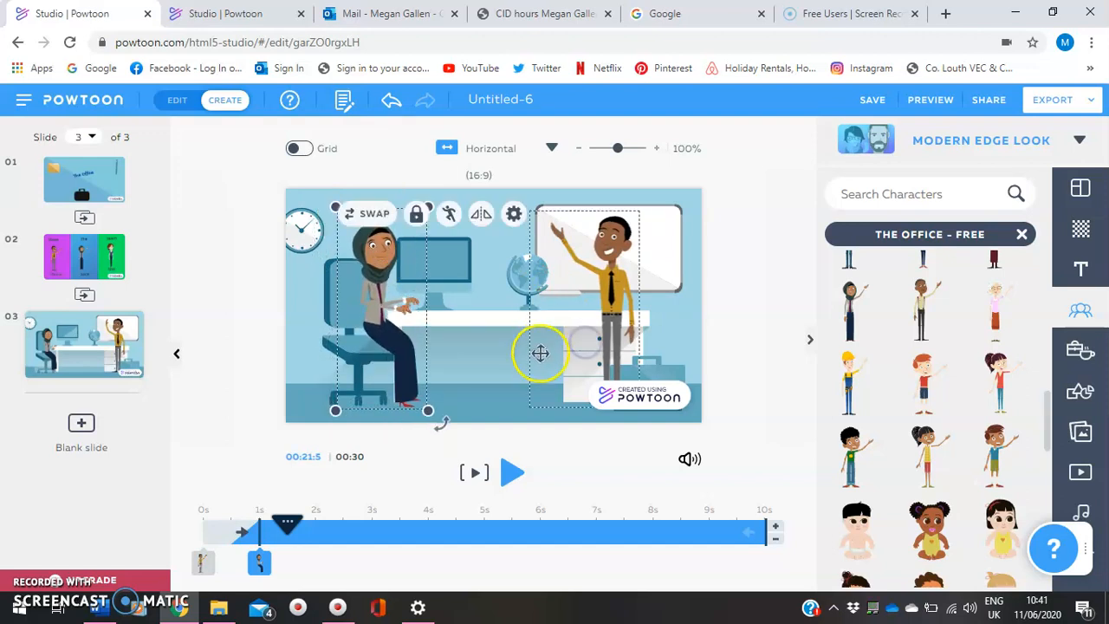
click(665, 316)
click(668, 313)
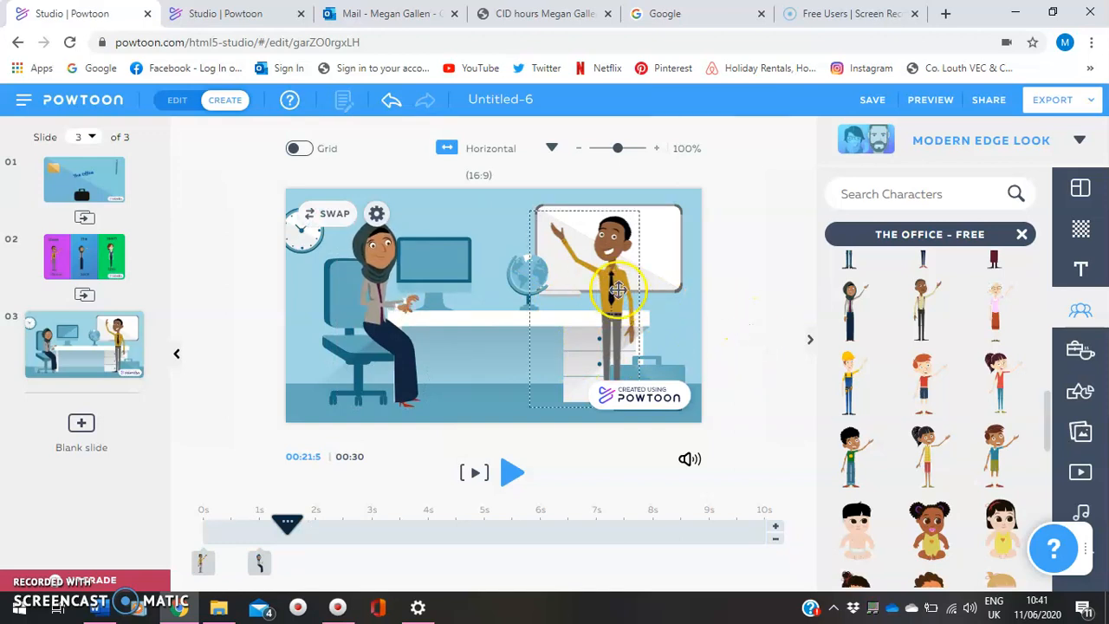
drag(581, 295, 538, 287)
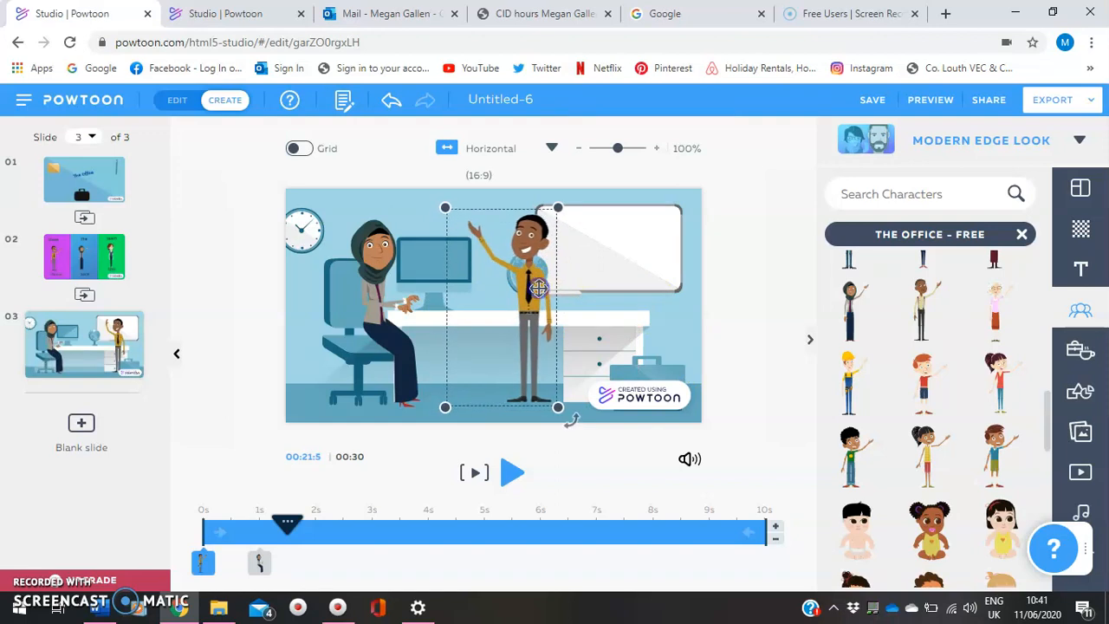
click(732, 310)
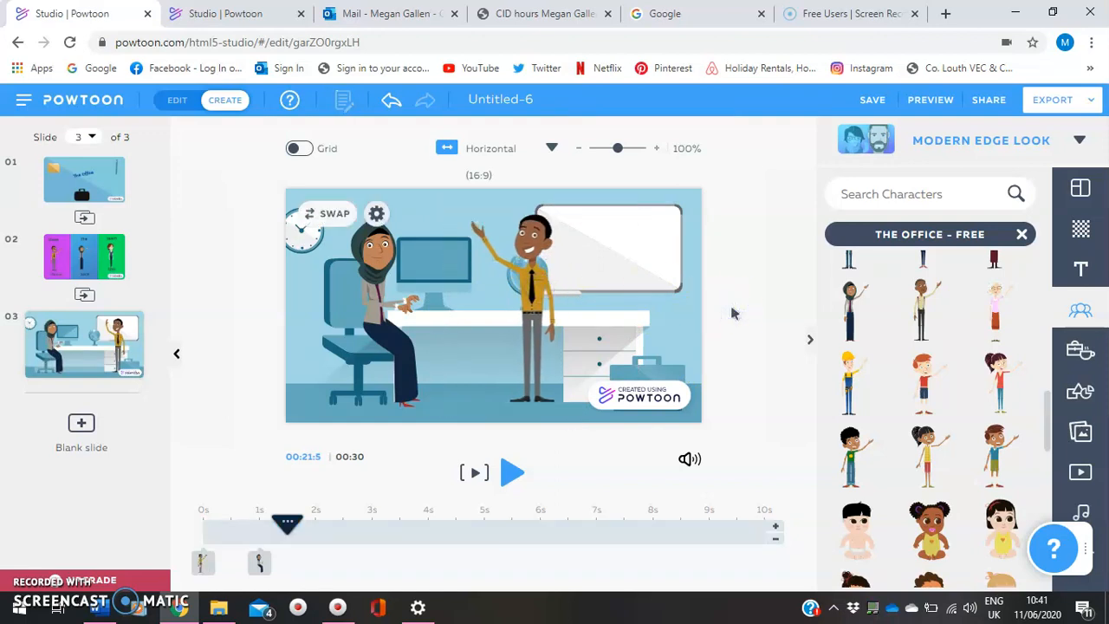
Add the black-outlined oval speech bubble from Text Elements above the monitor, and move the man beside its tail
click(1080, 272)
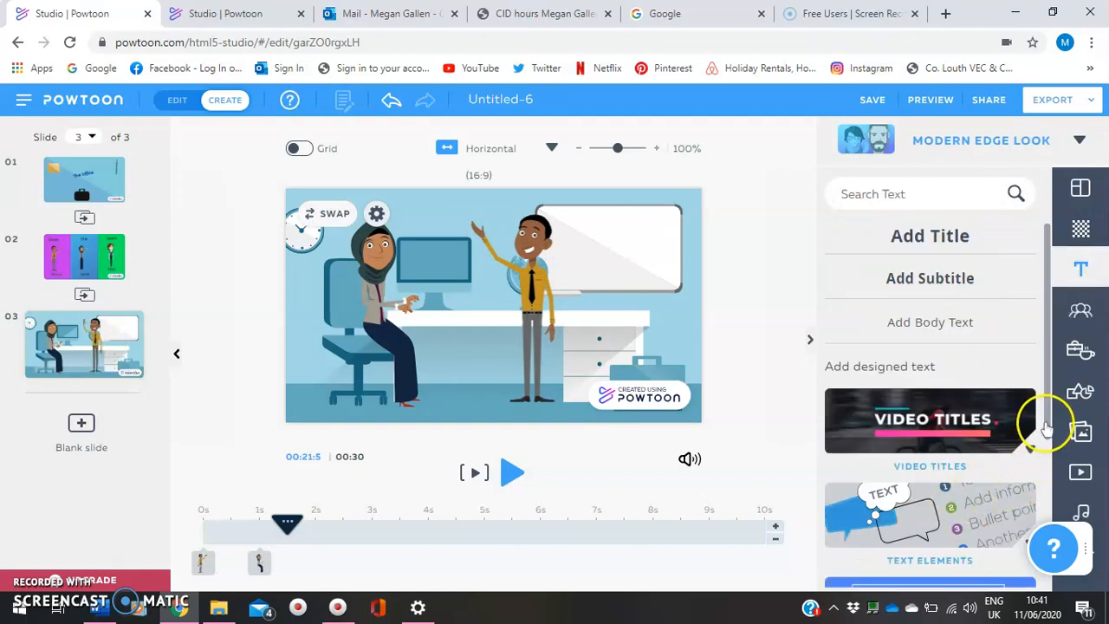
drag(1047, 421, 1048, 485)
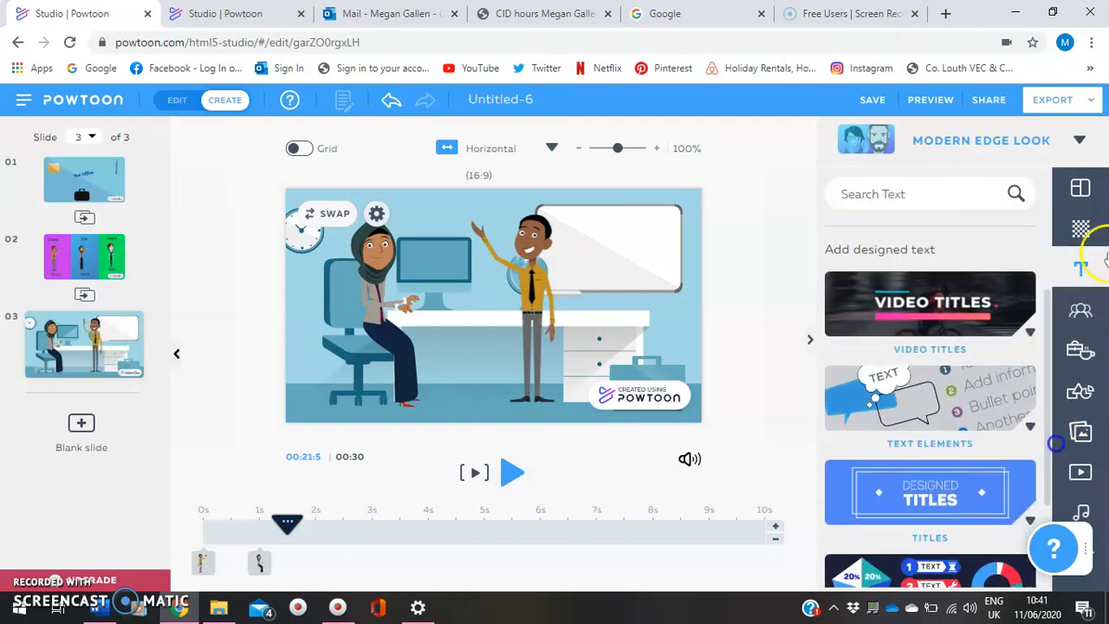
click(925, 405)
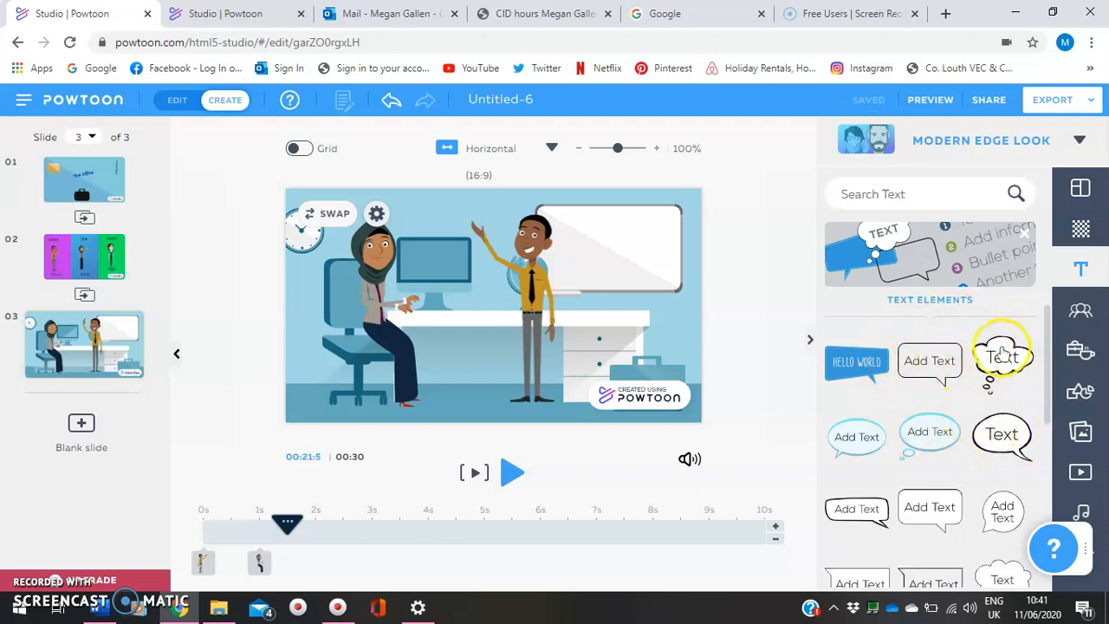
click(1001, 442)
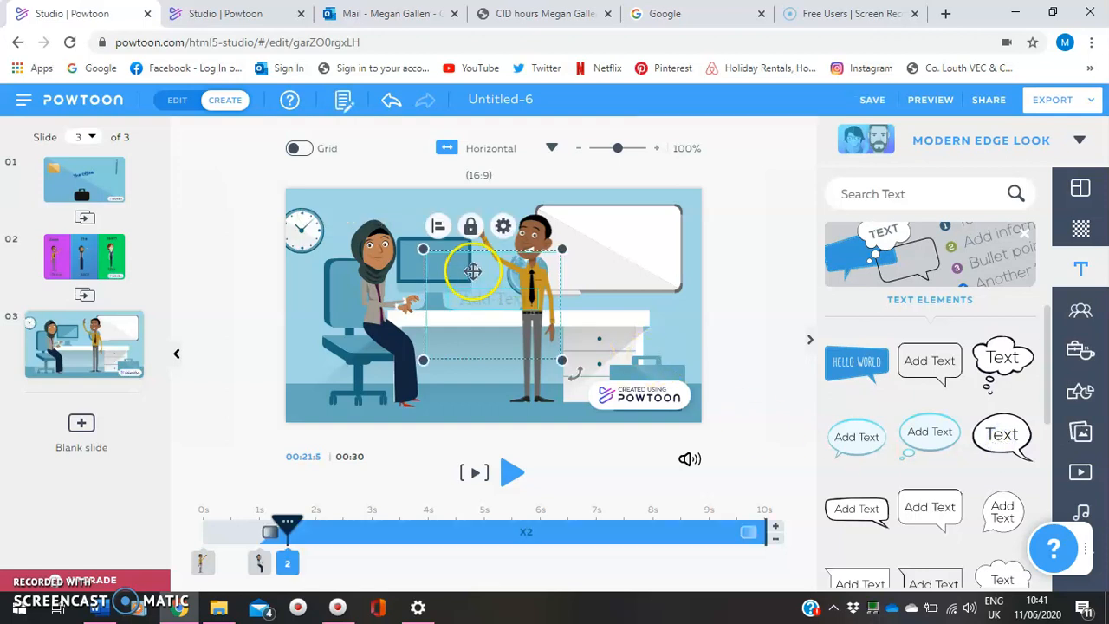
drag(473, 272, 435, 217)
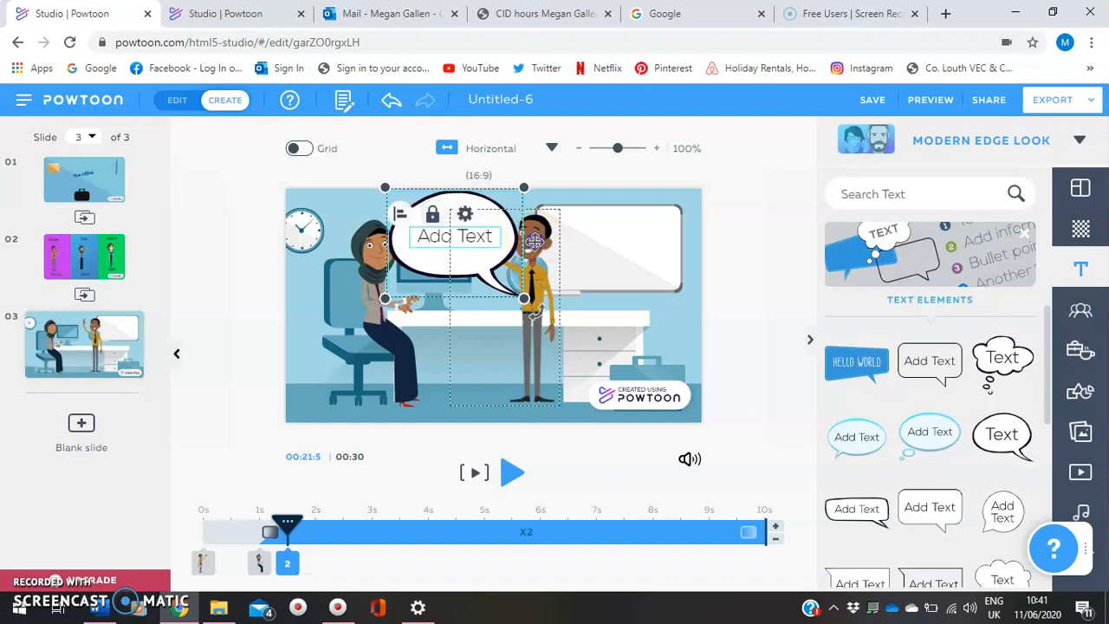
click(557, 274)
drag(557, 274, 565, 267)
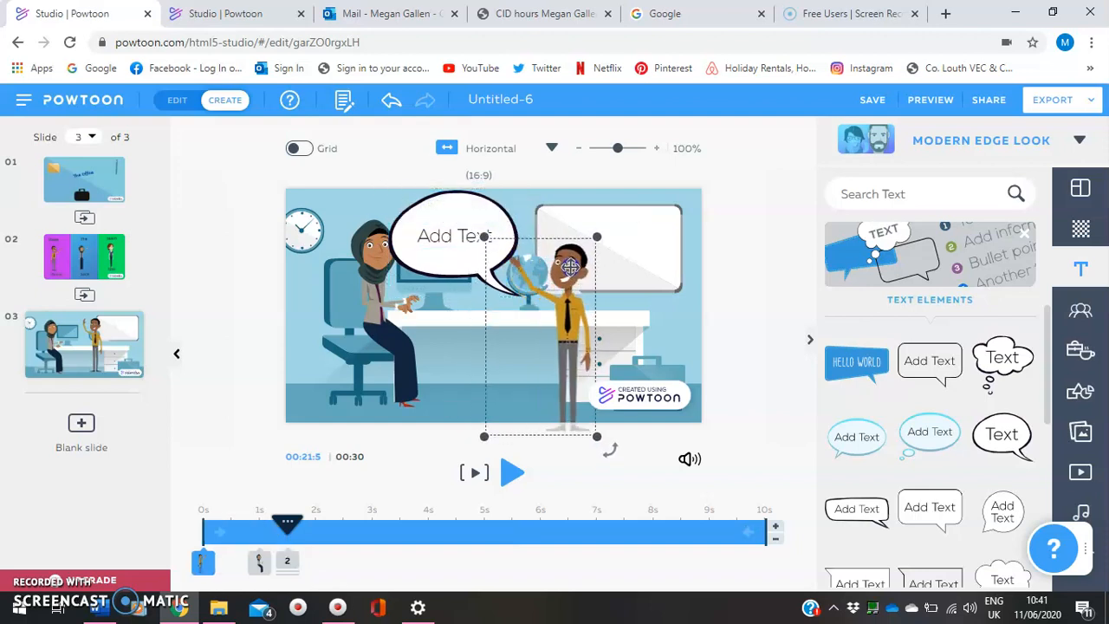
Select the placeholder text inside the speech bubble
mouse_move(450, 236)
mouse_down()
mouse_move(483, 236)
mouse_move(448, 231)
mouse_up()
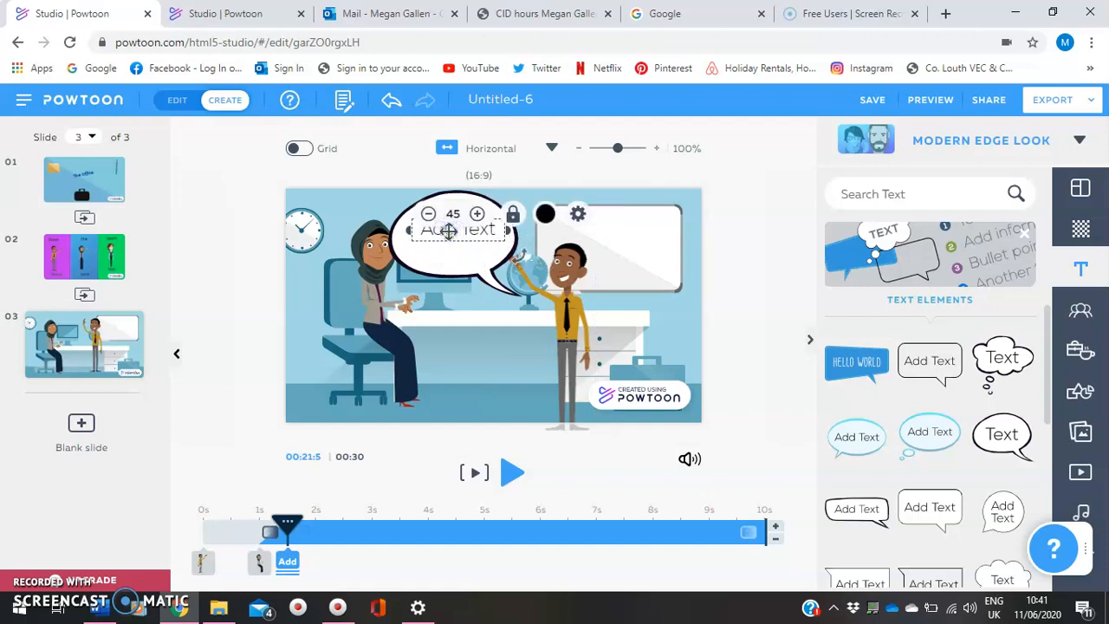
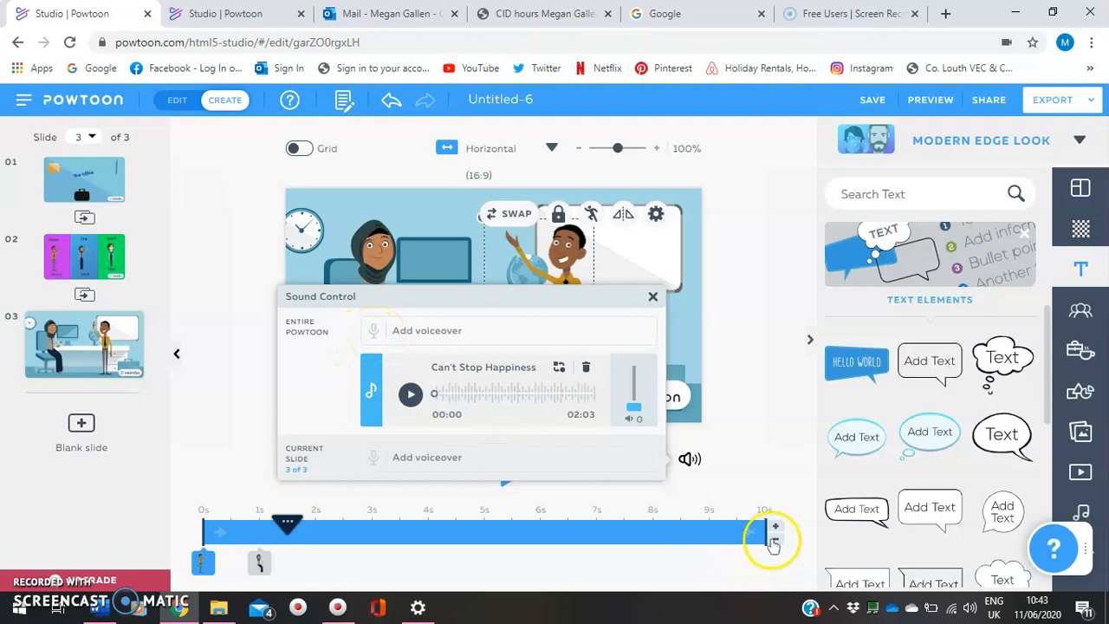
Extend slide 3 to 20 seconds, then deselect the yellow-shirted man
click(776, 527)
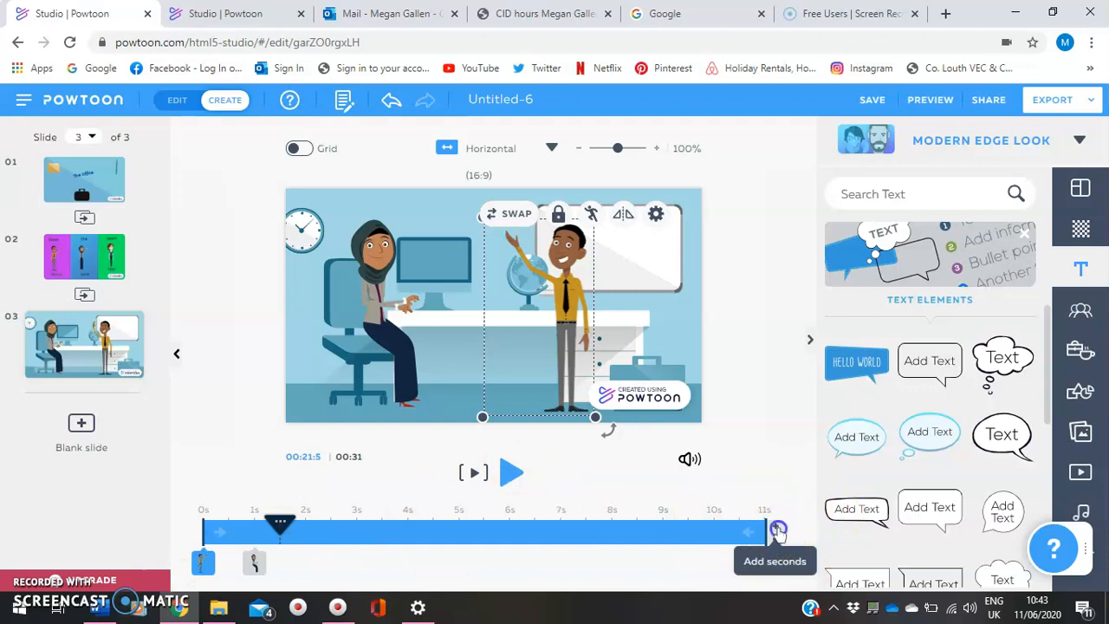
click(778, 530)
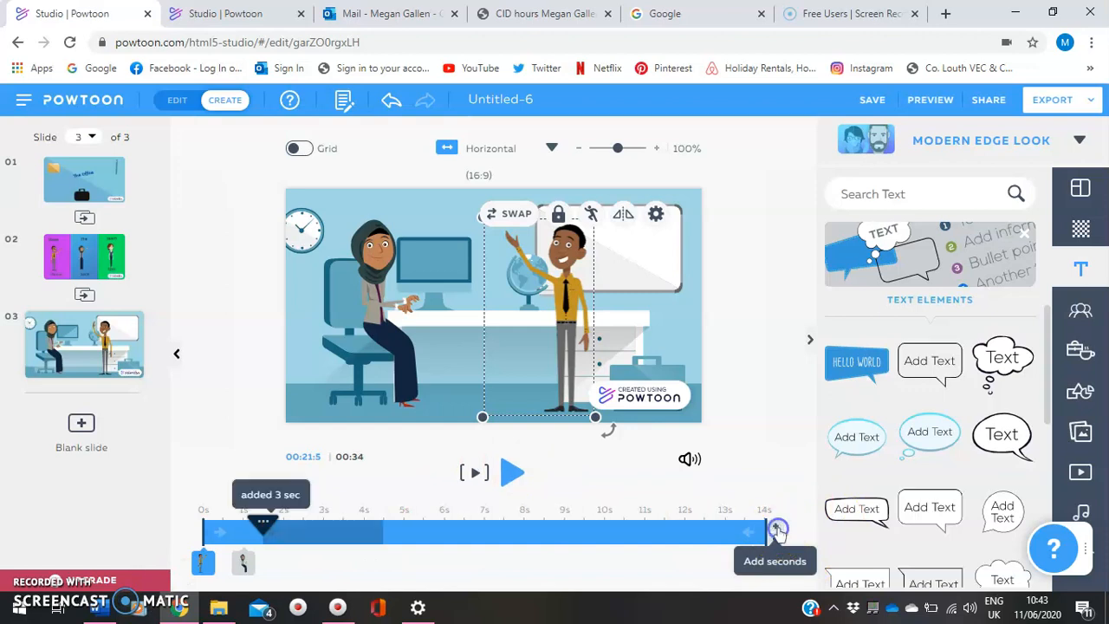
click(777, 530)
click(777, 530)
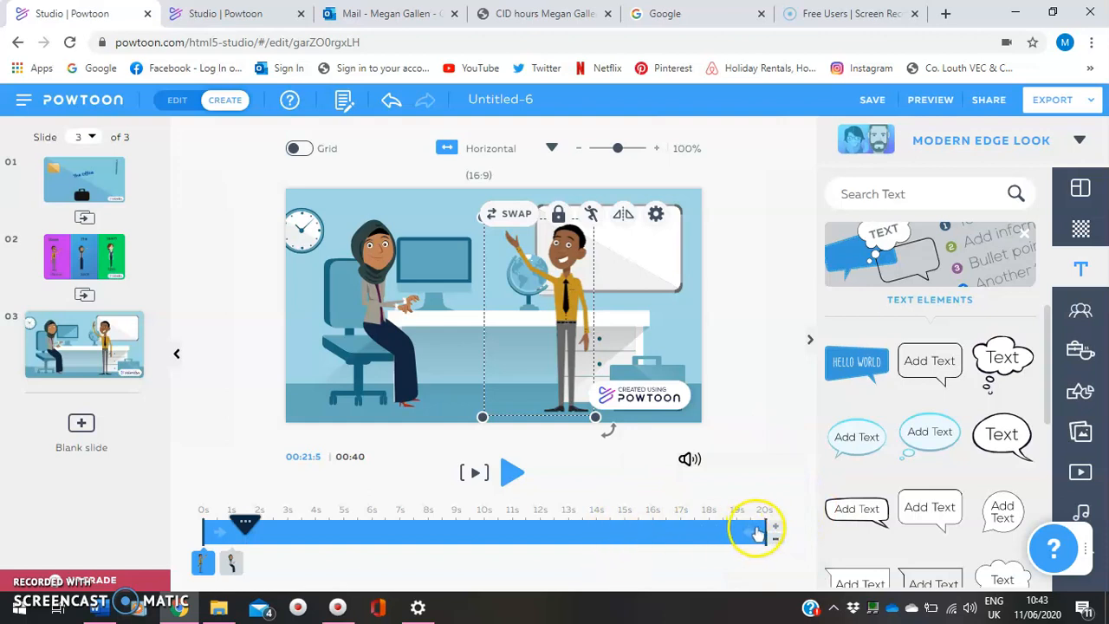
click(690, 548)
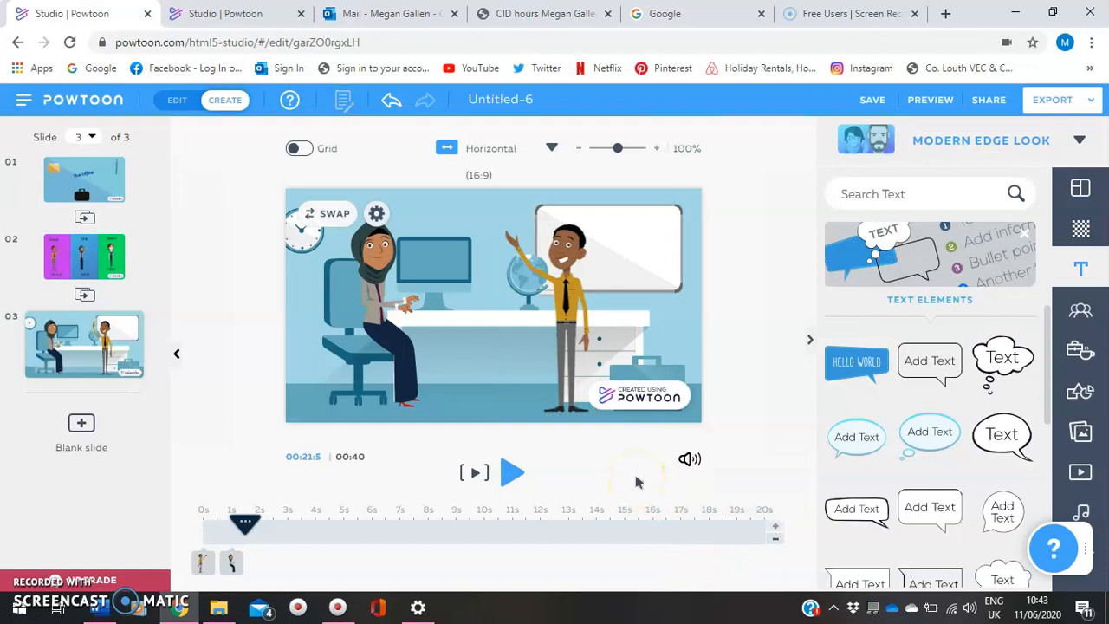
Start a new voiceover recording from the slide's sound controls and limit it to the current slide
click(688, 462)
click(689, 461)
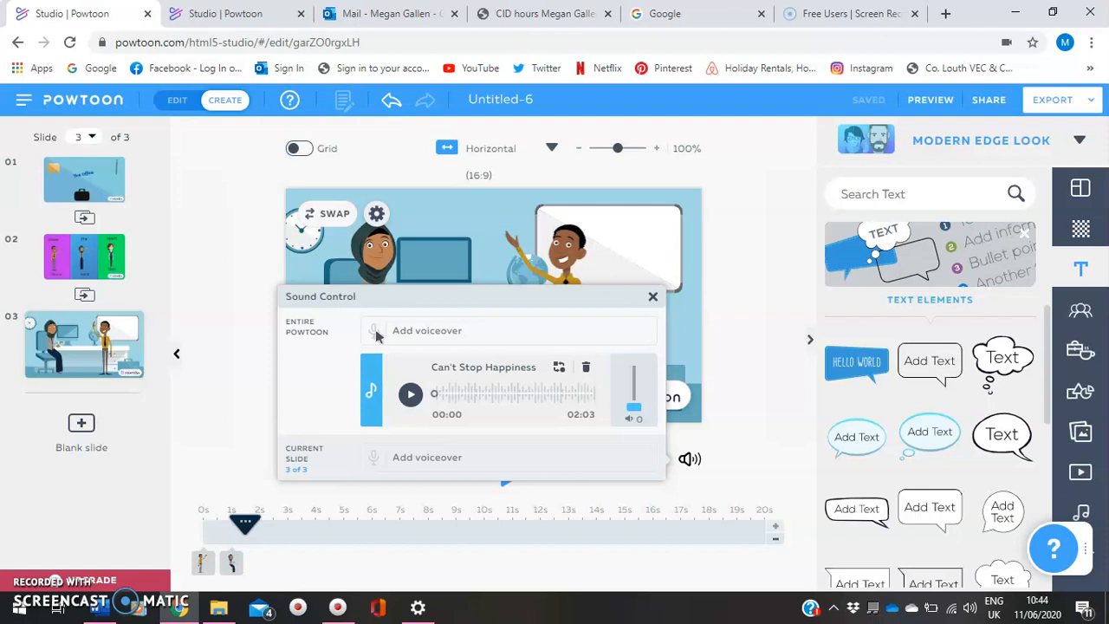
click(374, 333)
click(374, 338)
click(375, 336)
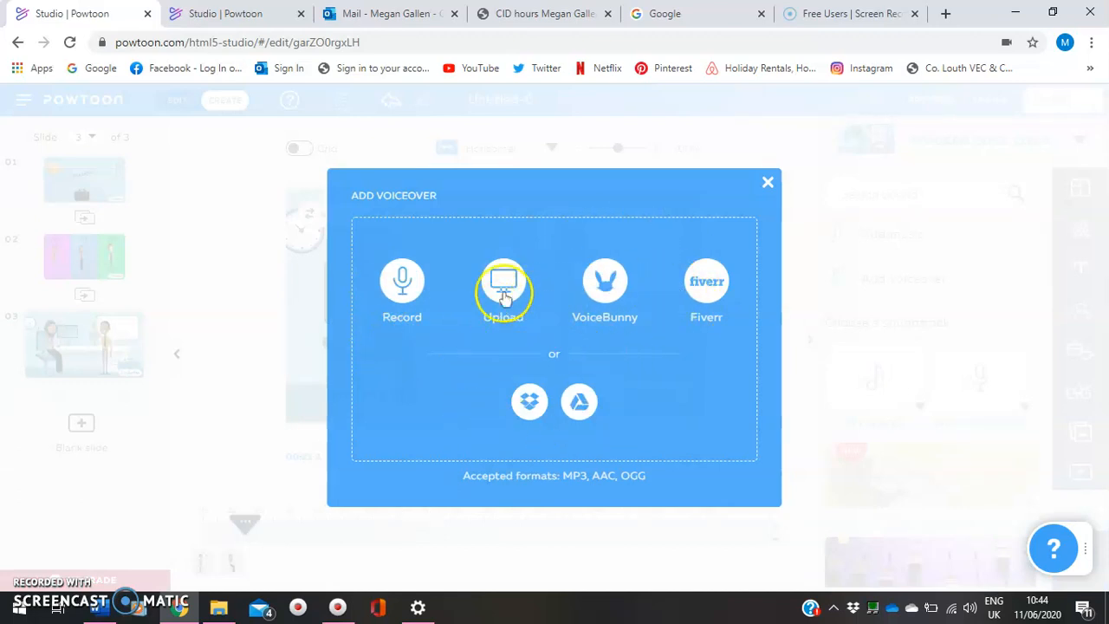
click(401, 279)
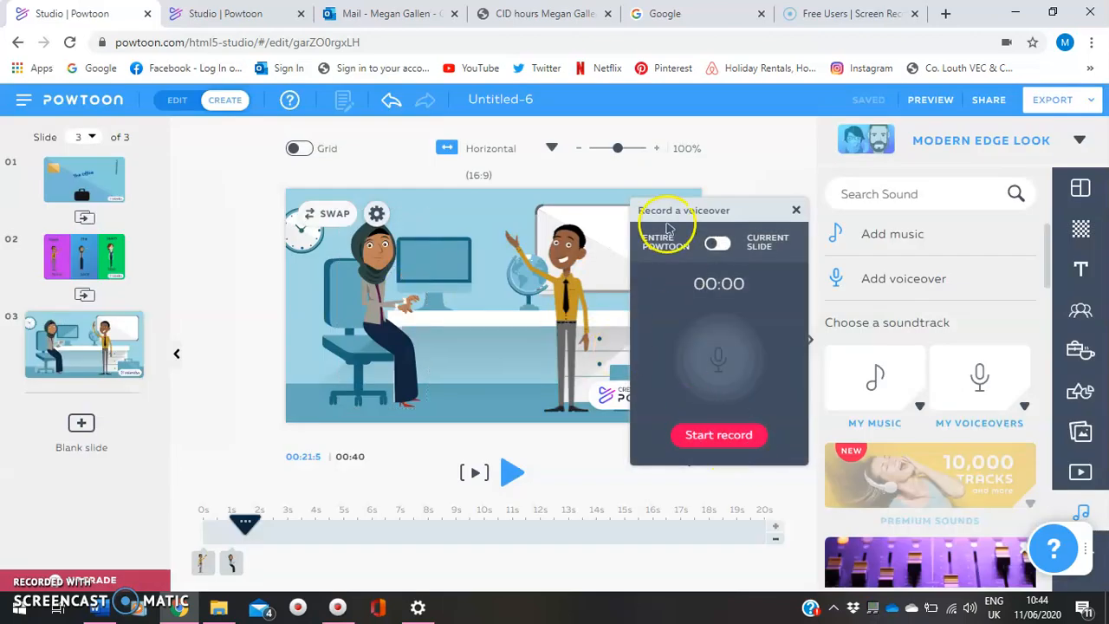
click(731, 248)
click(730, 247)
click(719, 245)
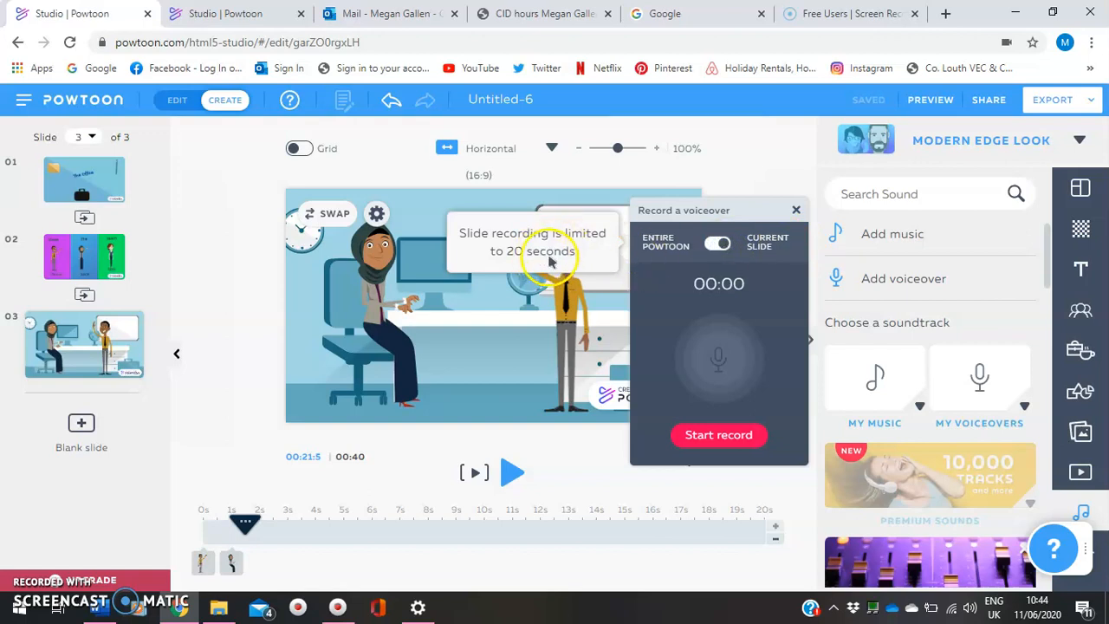
Record a voiceover of about 10 seconds for slide 3 and play it back
click(713, 440)
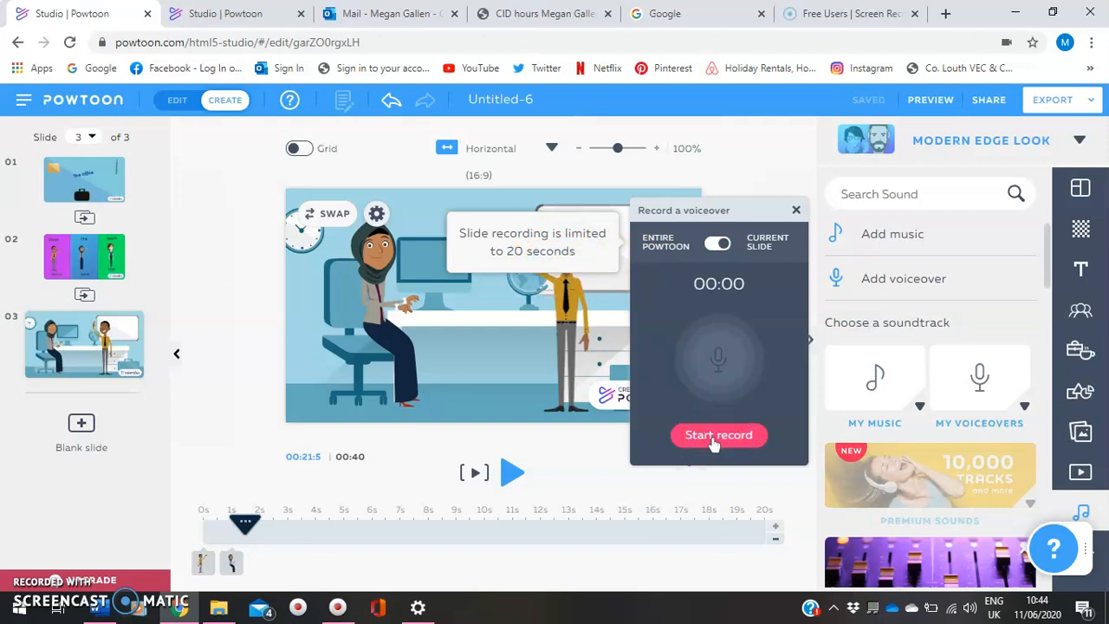
click(713, 440)
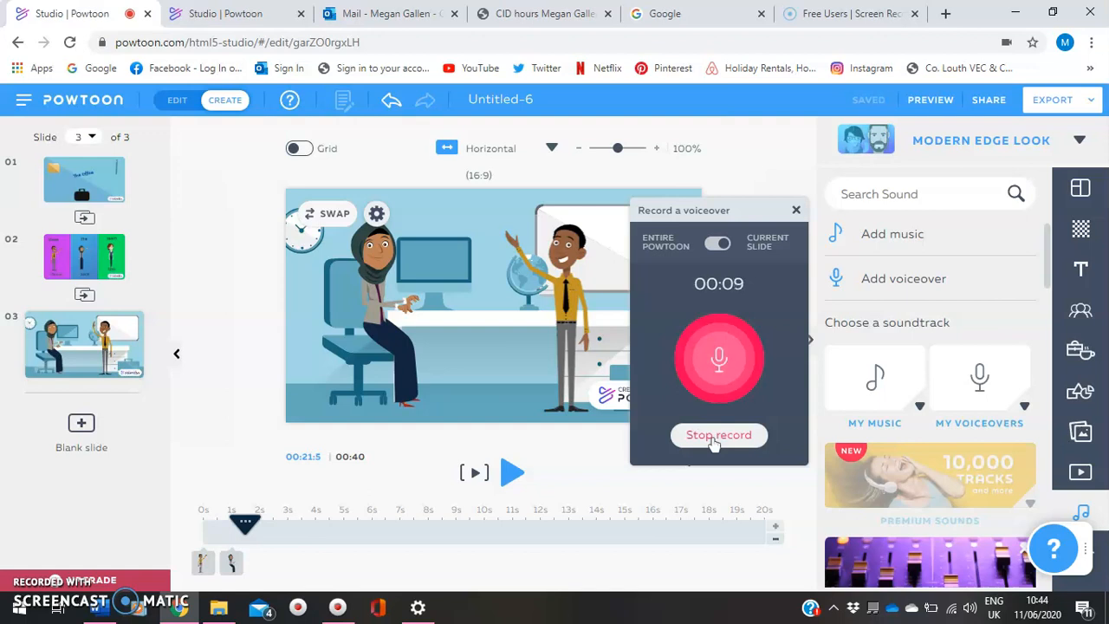
click(713, 440)
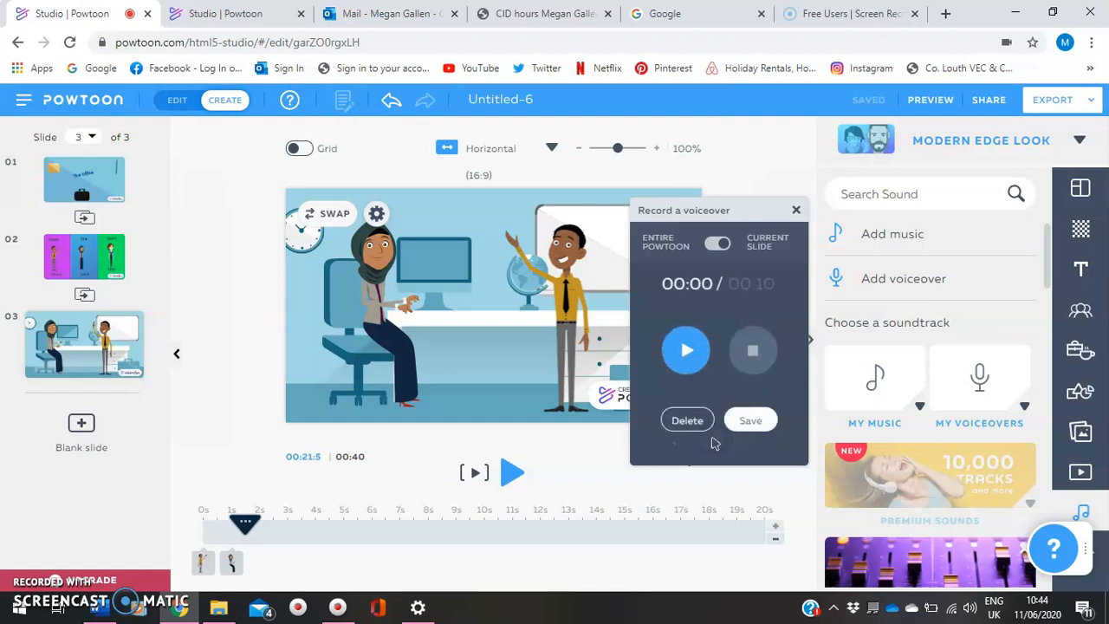
click(686, 349)
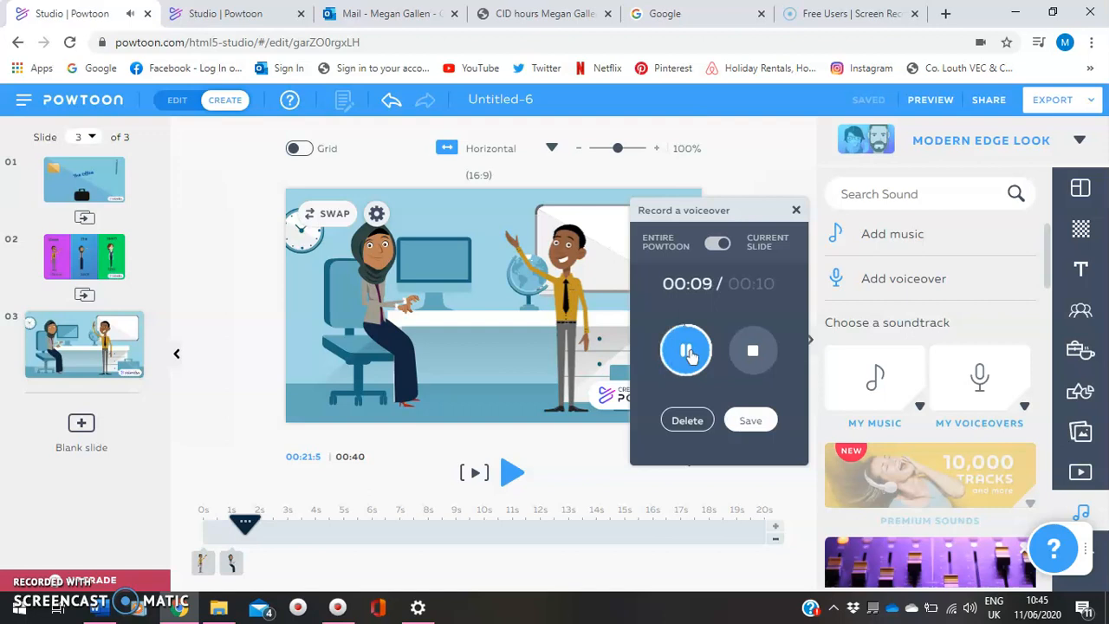
Save the voiceover recording as "Audio 1" and close the sound controls
click(749, 420)
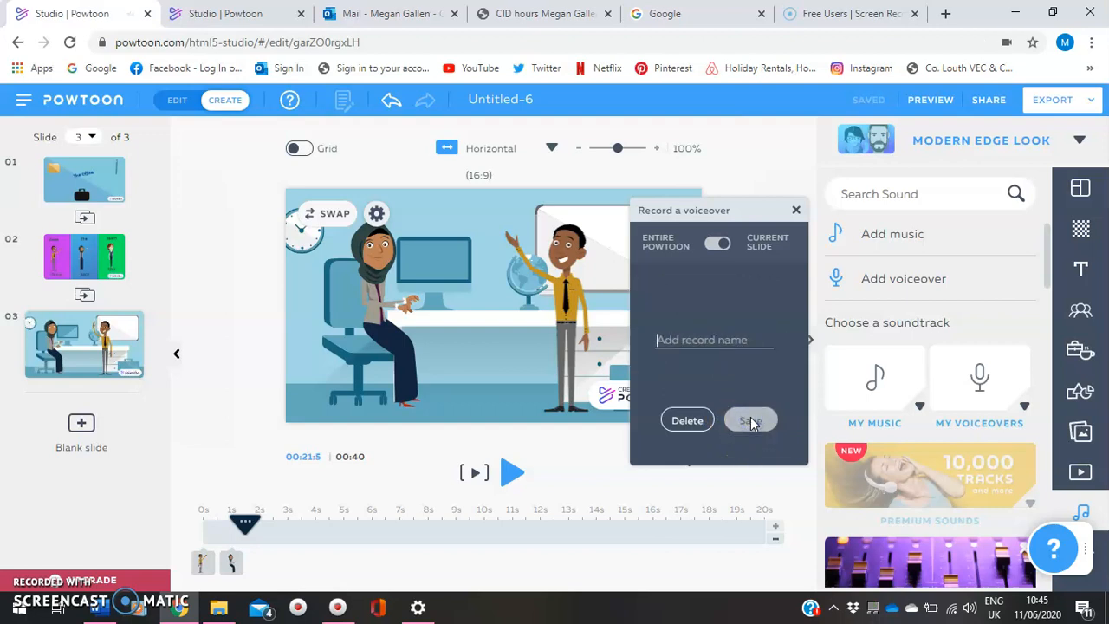
text(Audio 1)
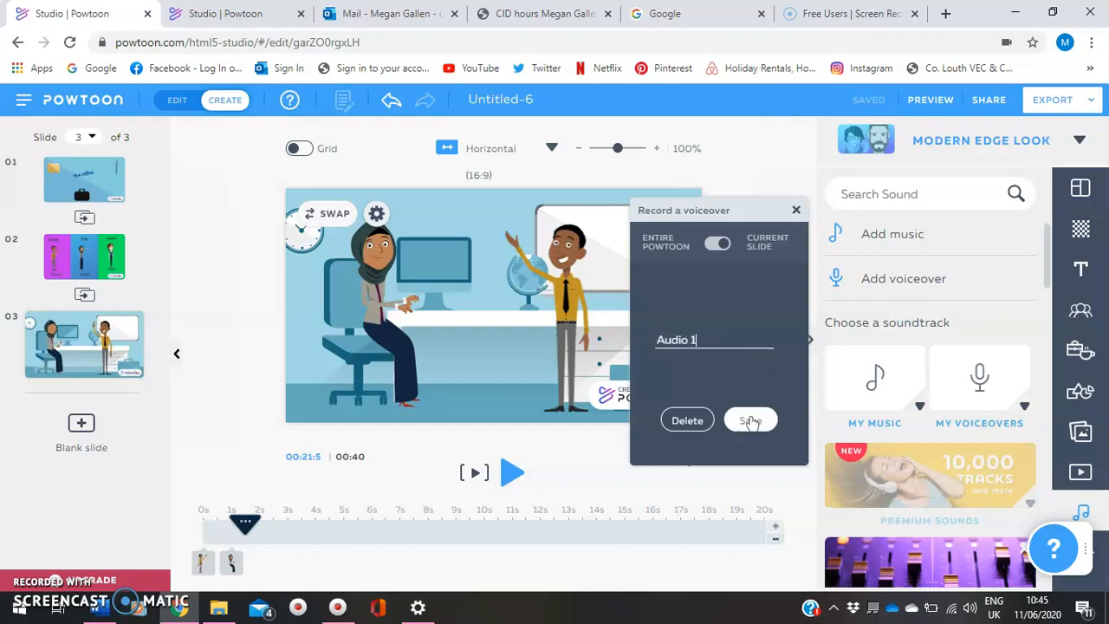
click(750, 421)
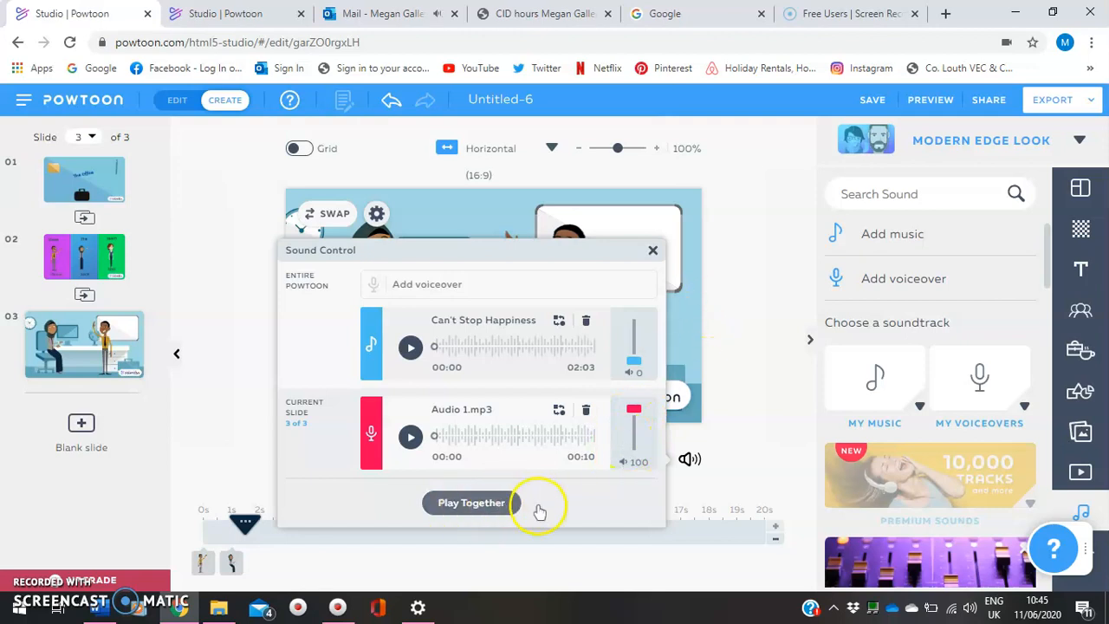
click(741, 304)
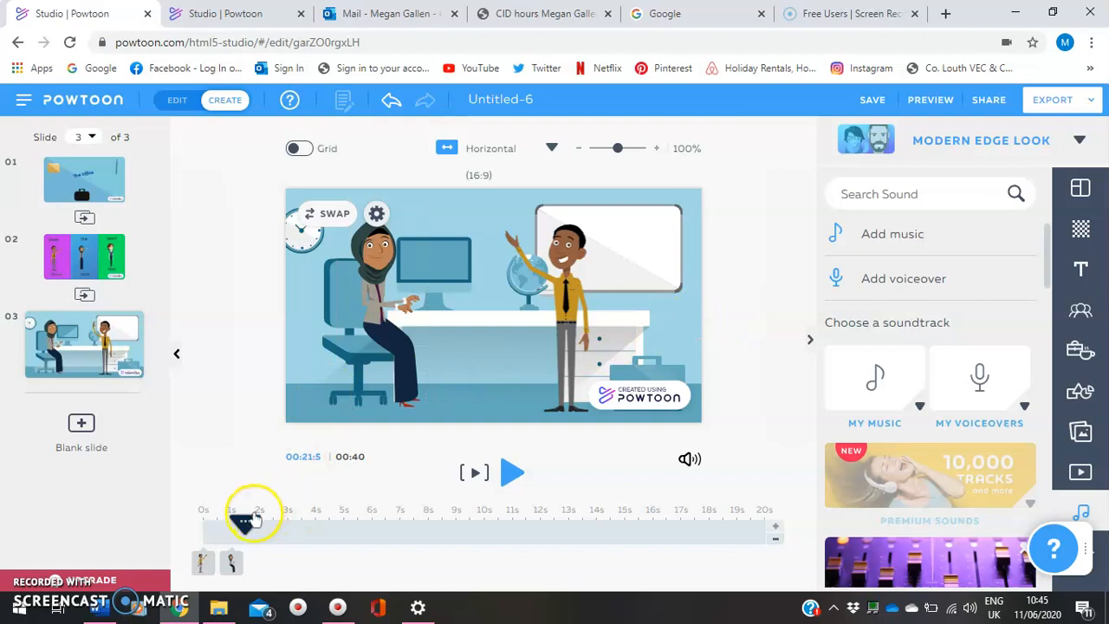
Retime the entrances on slide 3 so the seated woman enters at 0 s and the yellow-shirted man at 2 s
click(174, 513)
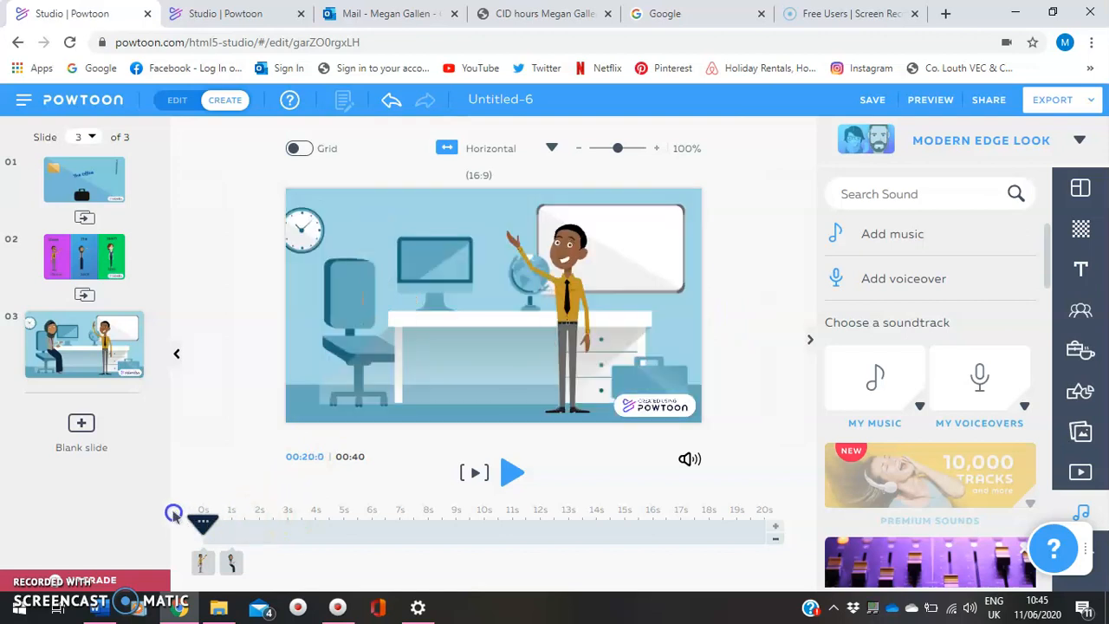
click(202, 562)
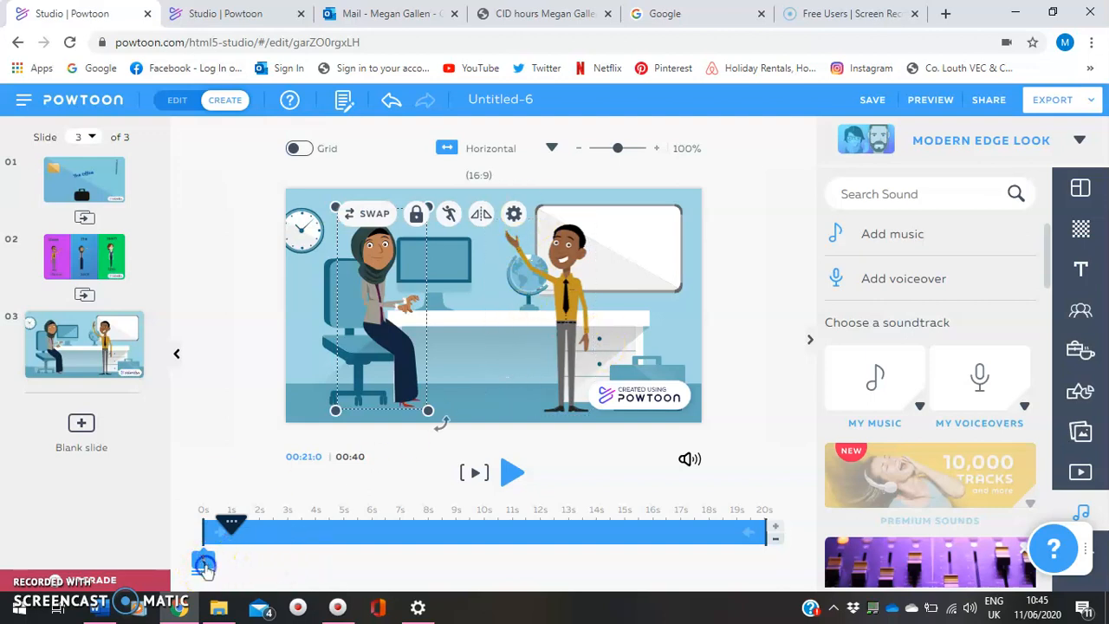
mouse_move(204, 565)
click(190, 480)
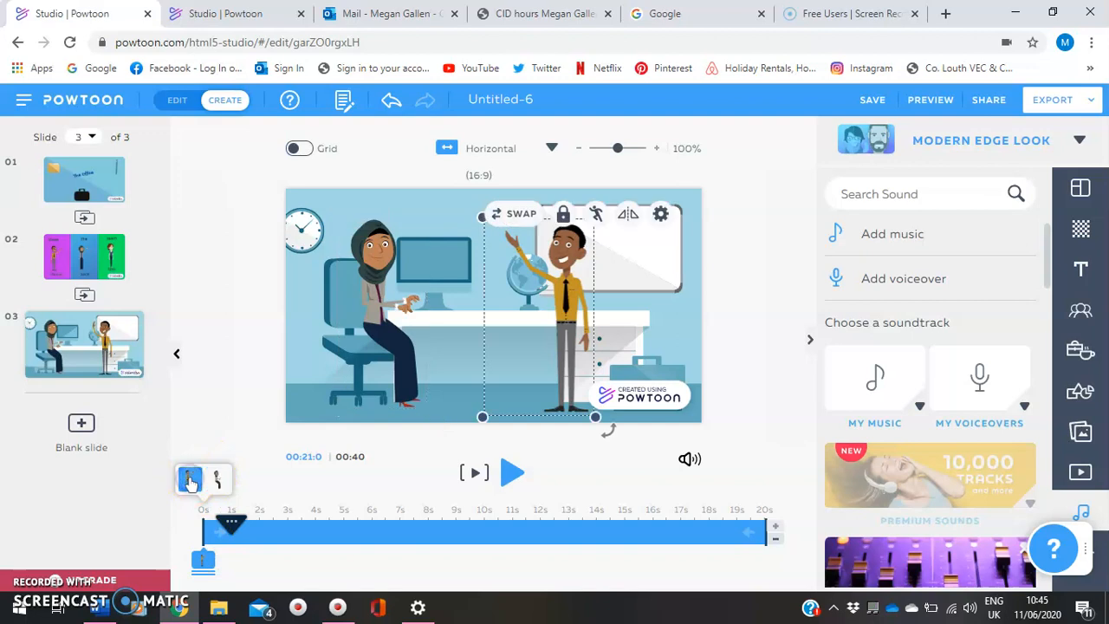
drag(229, 565, 260, 563)
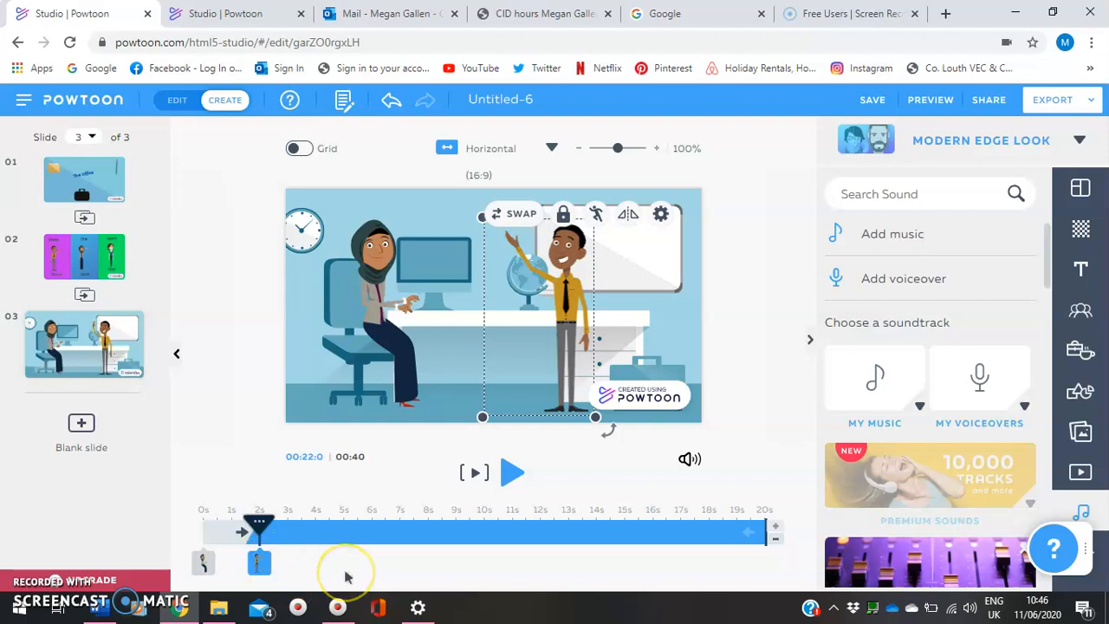
Play slide 3 from its beginning to check the entrances against the voiceover, then stop playback
drag(257, 527, 202, 523)
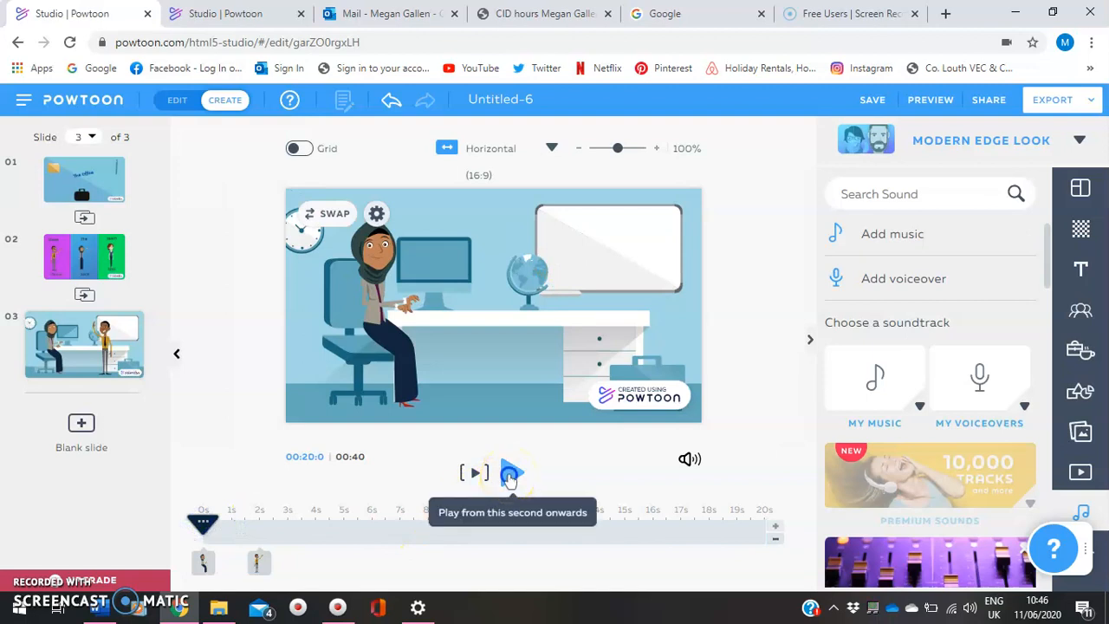
click(509, 476)
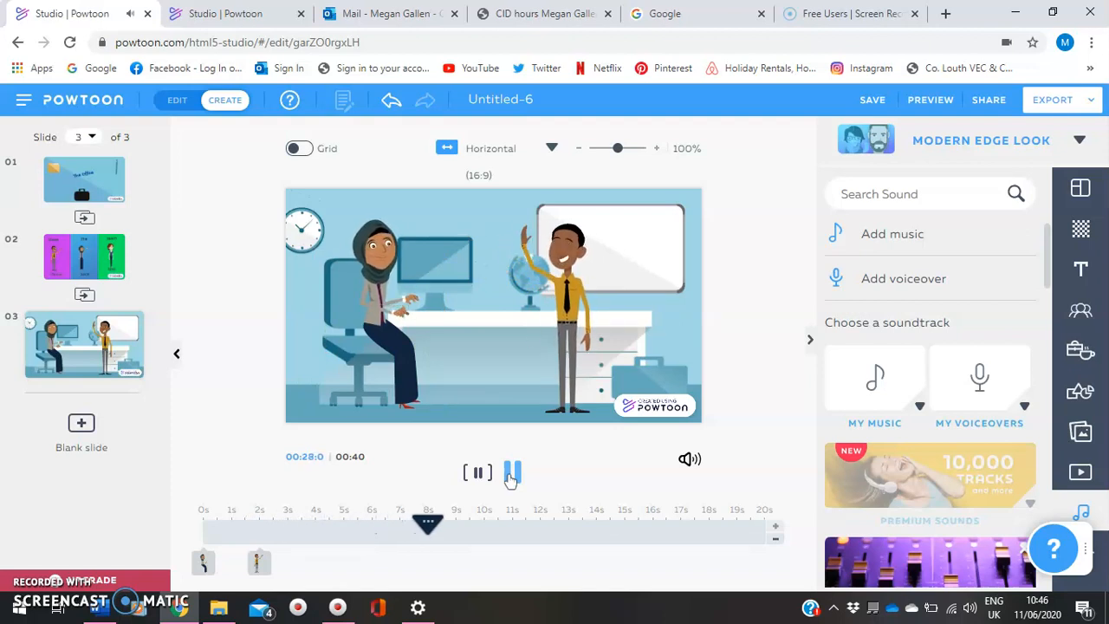
click(512, 475)
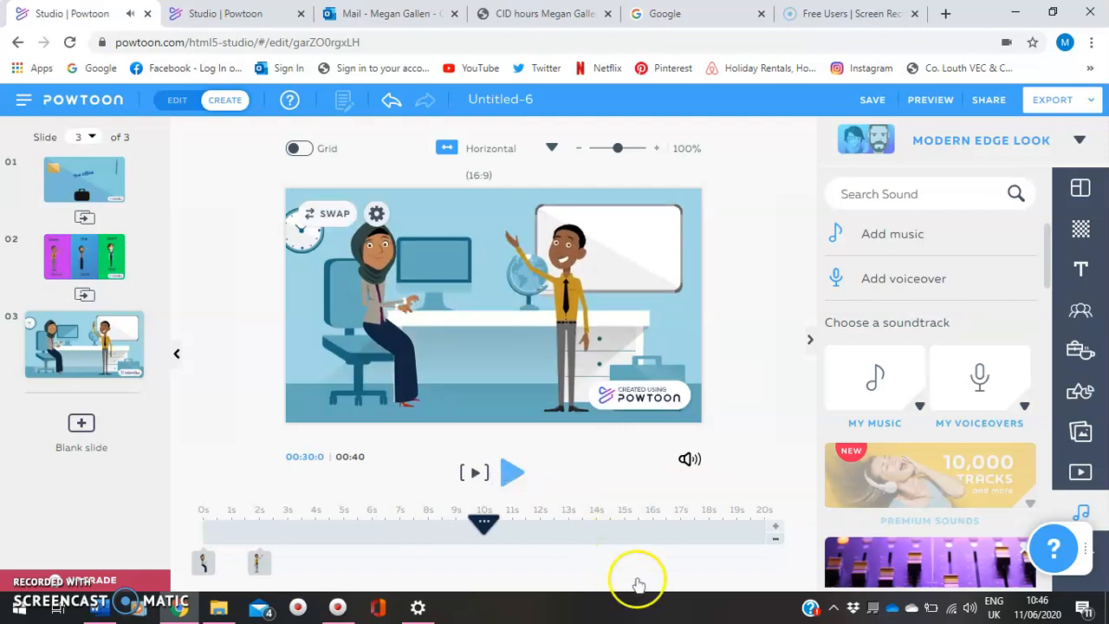
Shorten slide 3 to 9 seconds and return the playhead to the start of the slide
click(775, 537)
click(775, 539)
click(775, 539)
click(775, 538)
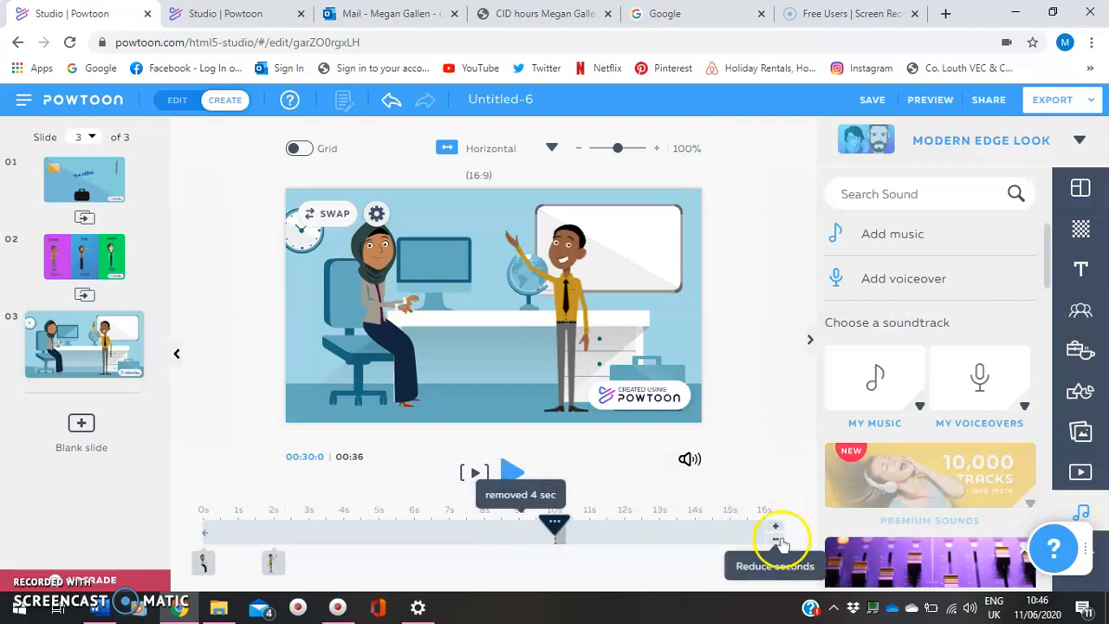
click(775, 539)
click(776, 539)
click(776, 539)
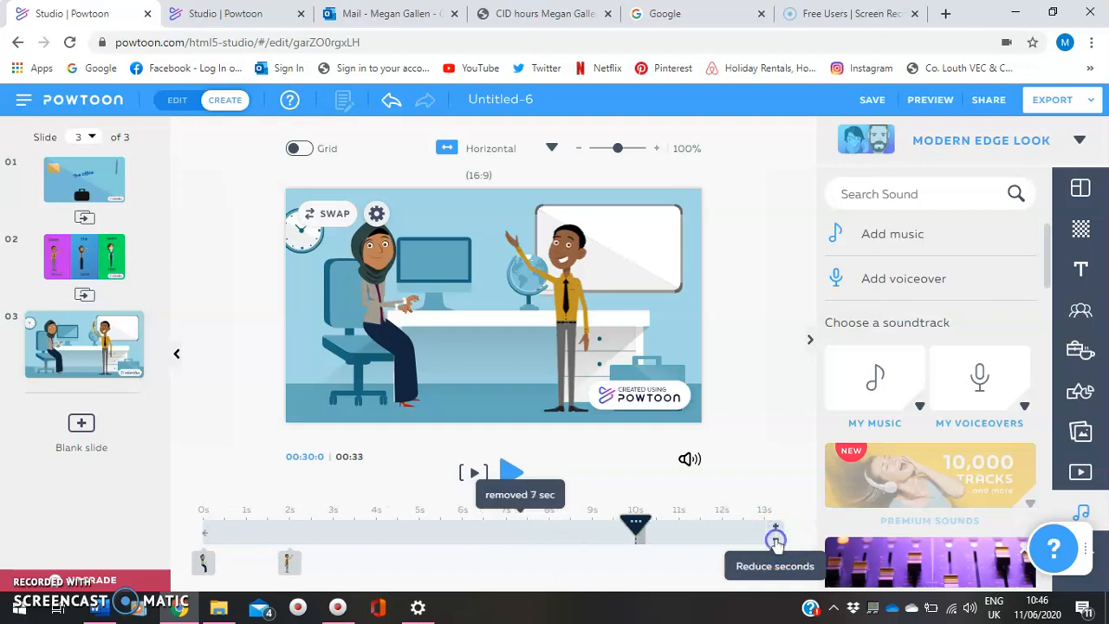
click(775, 539)
click(776, 539)
click(775, 539)
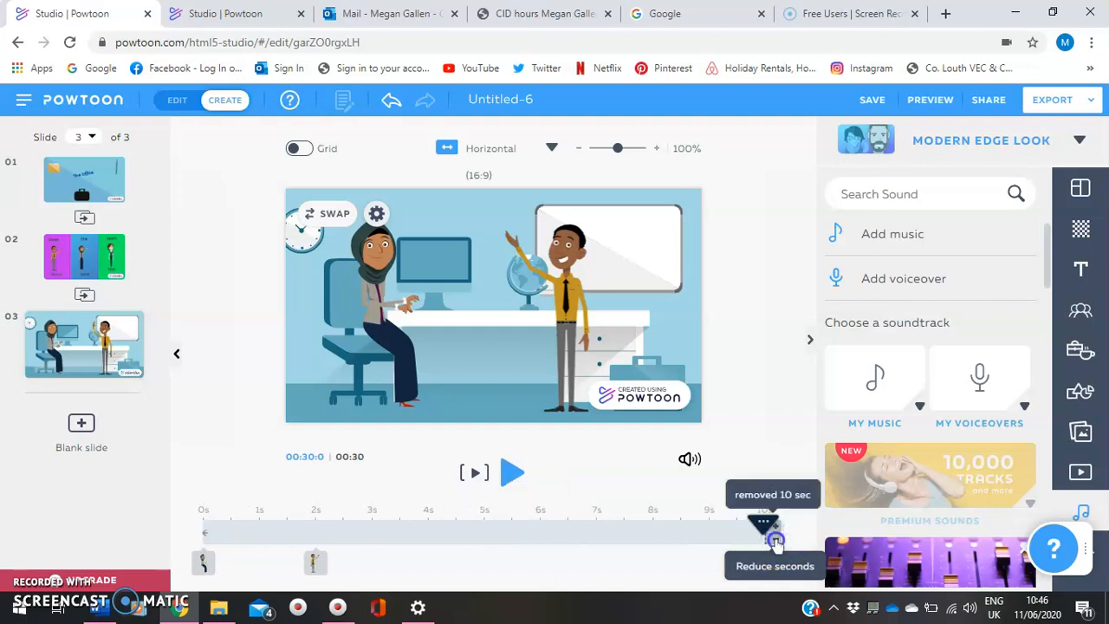
click(776, 539)
drag(763, 525, 171, 537)
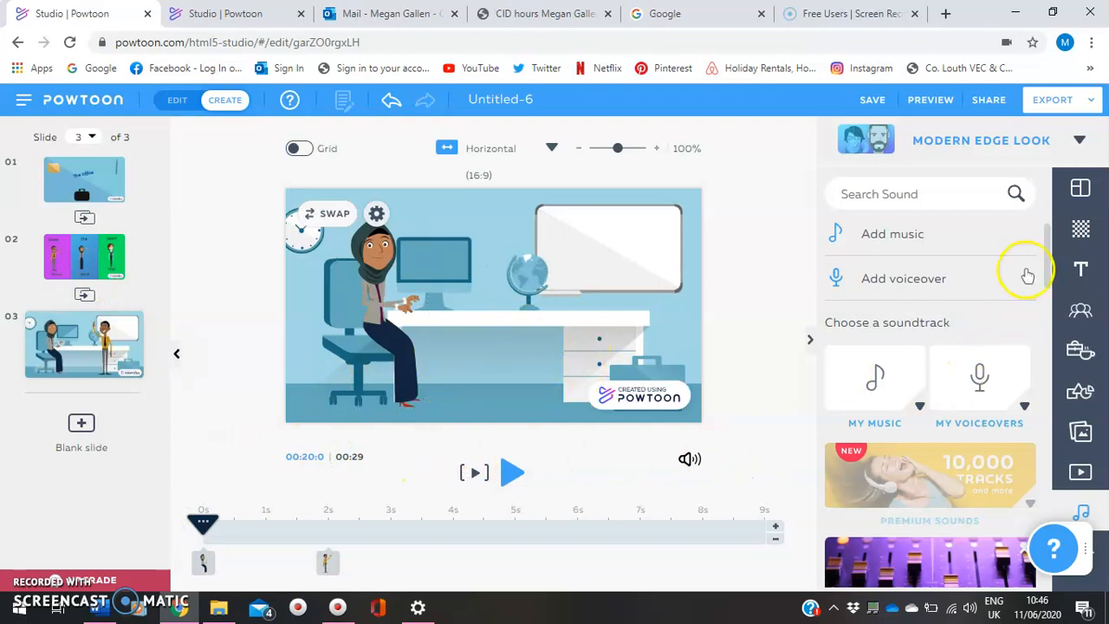
click(1081, 354)
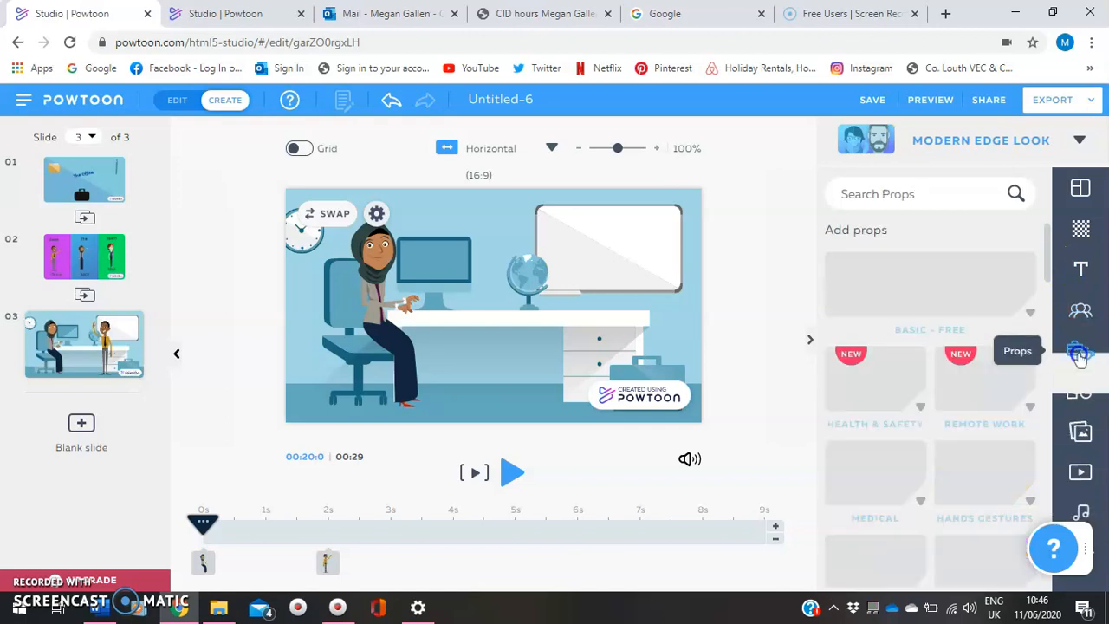
click(1080, 354)
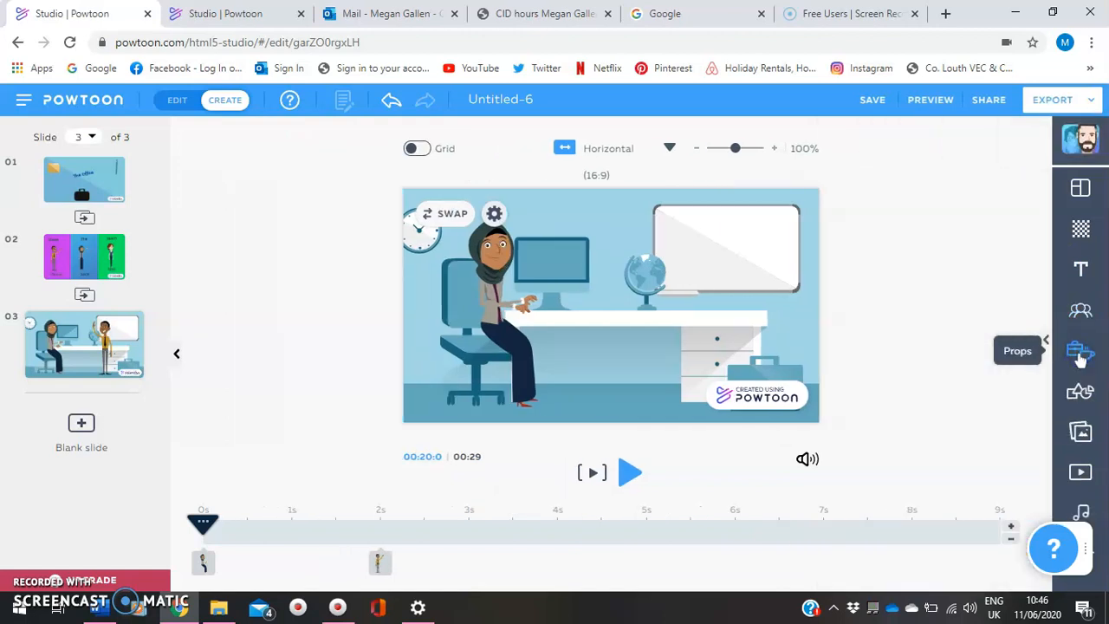
click(82, 433)
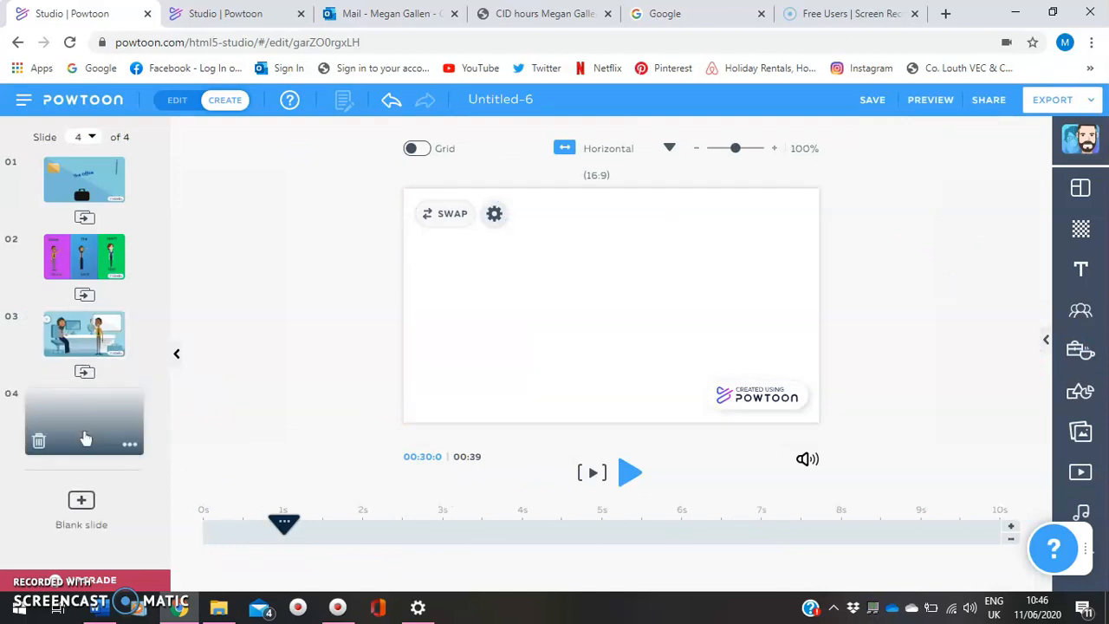
click(38, 440)
Duplicate slide 3 with both office characters to make slide 4
mouse_move(99, 354)
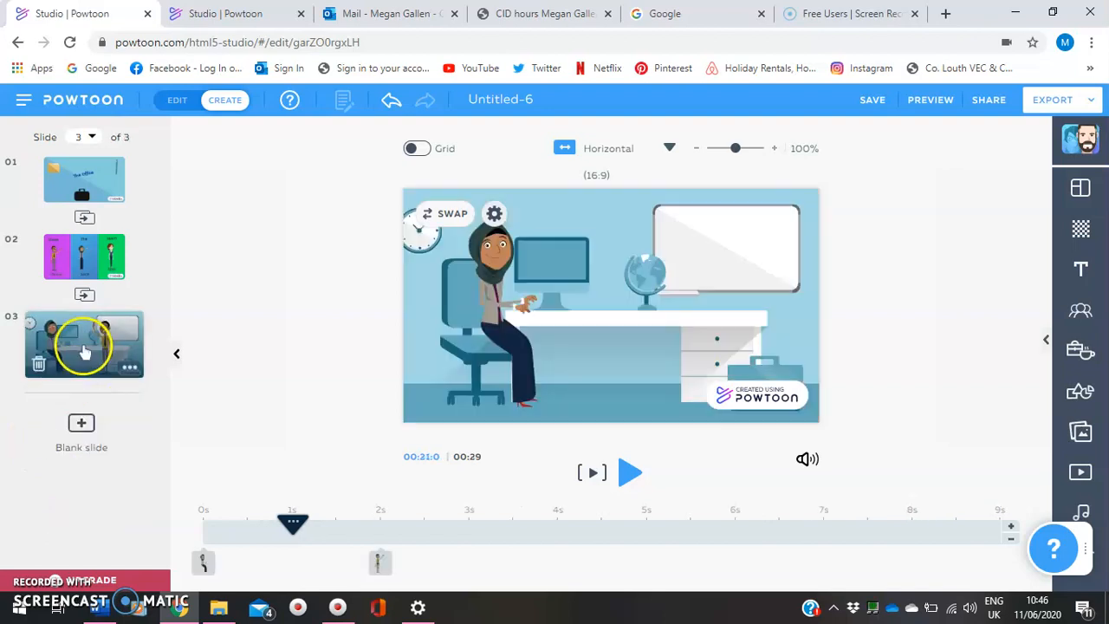
click(129, 371)
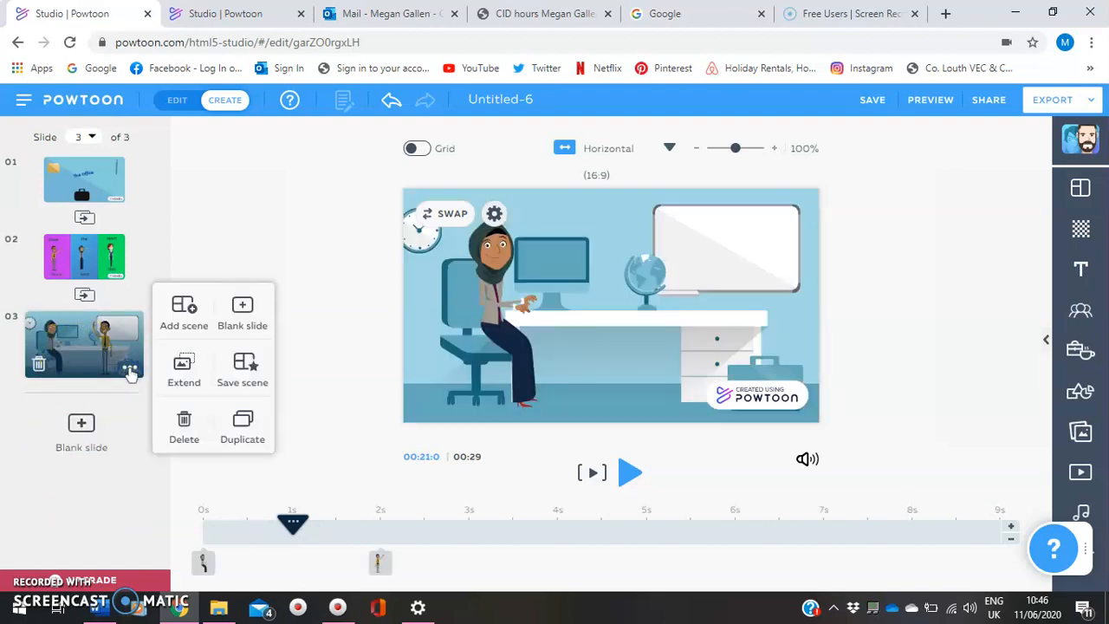
click(242, 426)
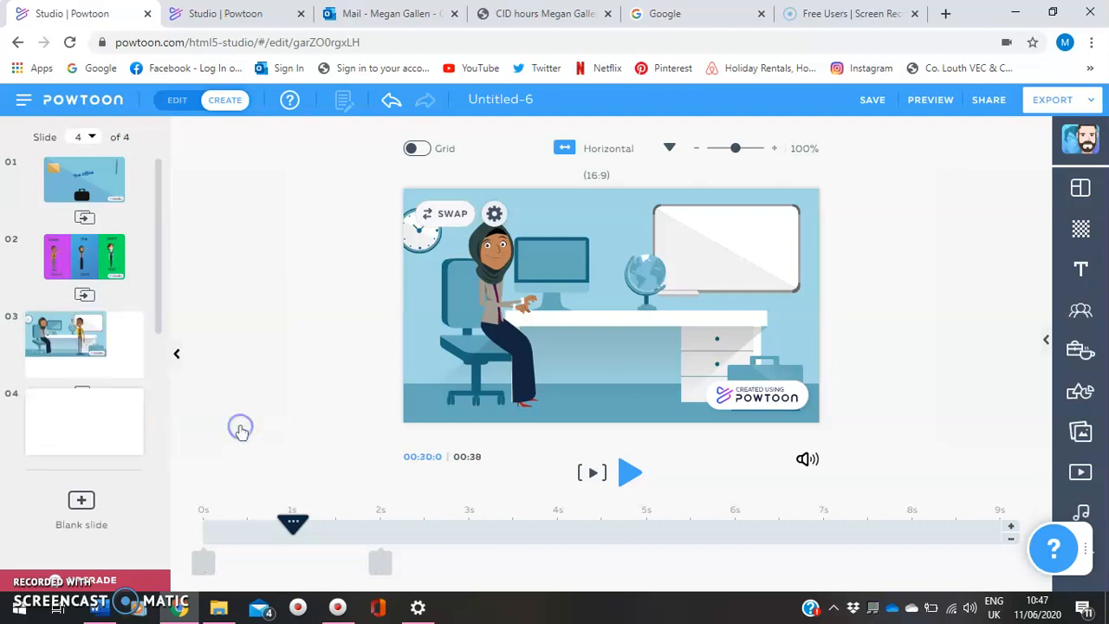
Move the yellow-shirted man's entrance on slide 4 to 0 s and return the playhead to the start of the slide
click(69, 433)
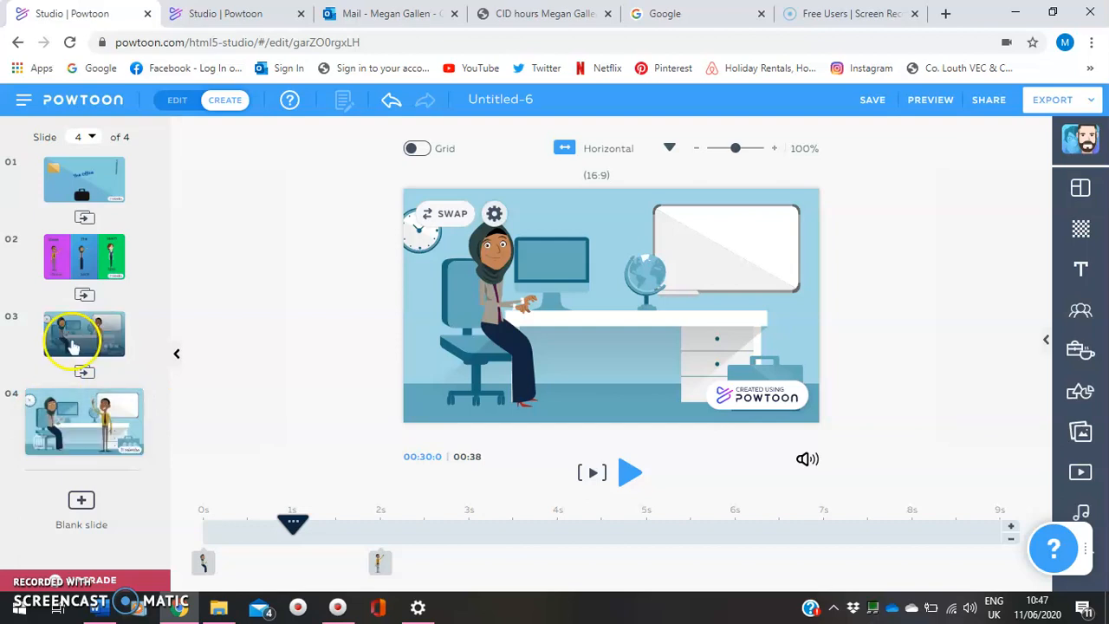
click(379, 563)
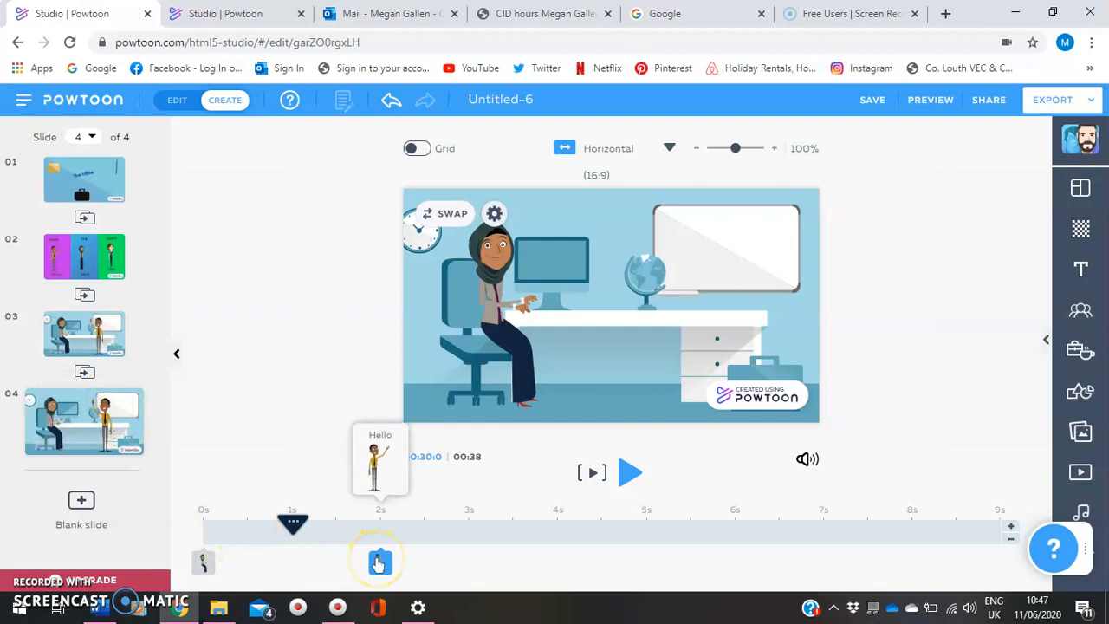
click(369, 563)
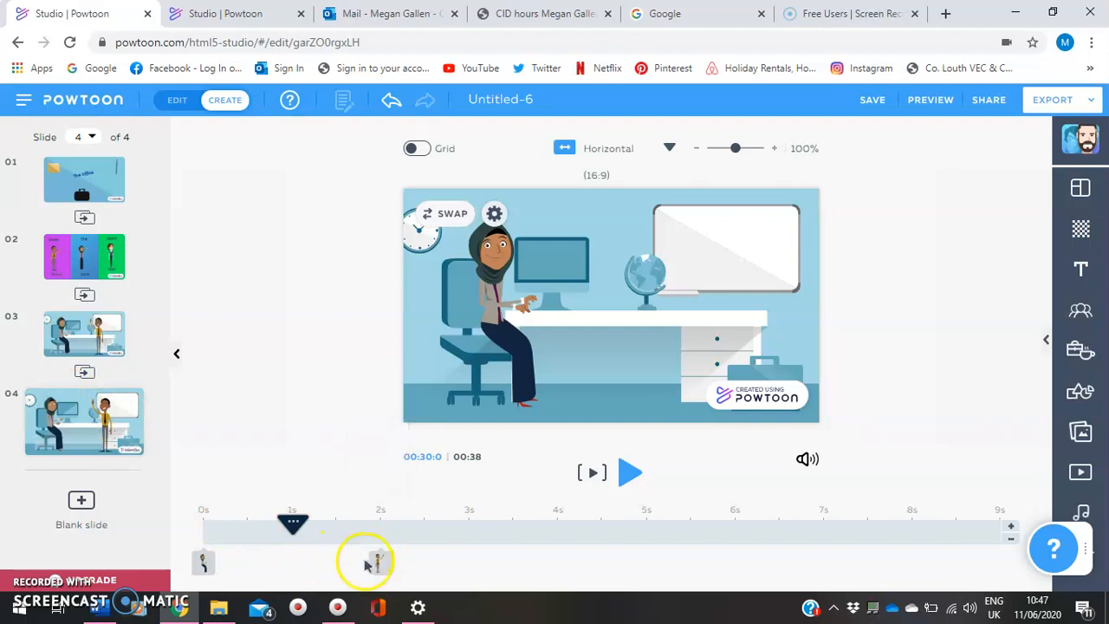
drag(324, 561, 199, 560)
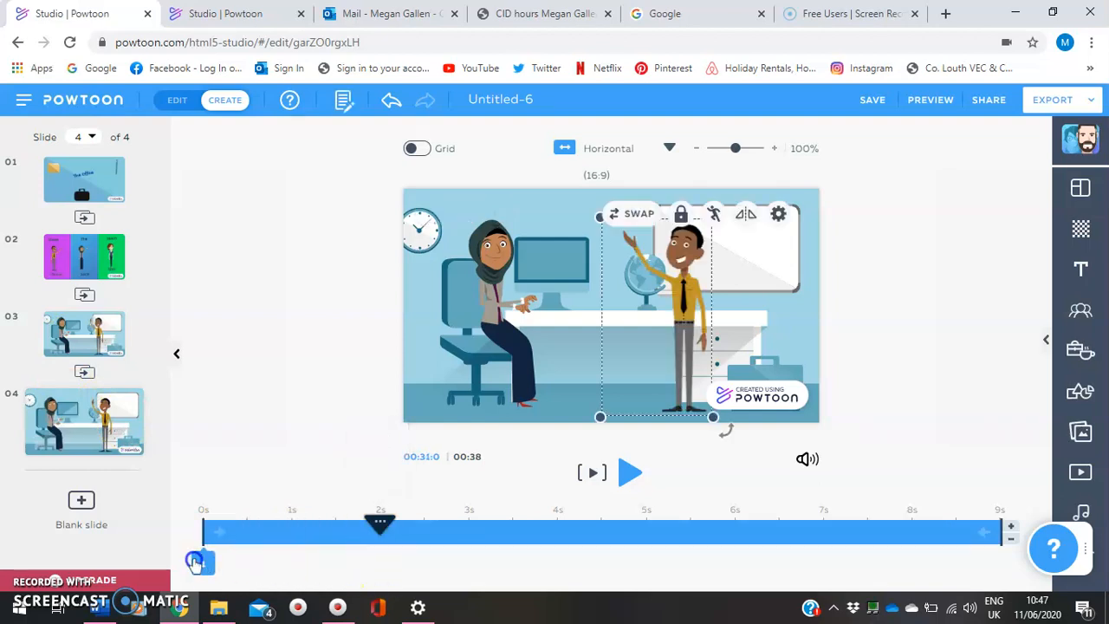
drag(379, 522, 184, 522)
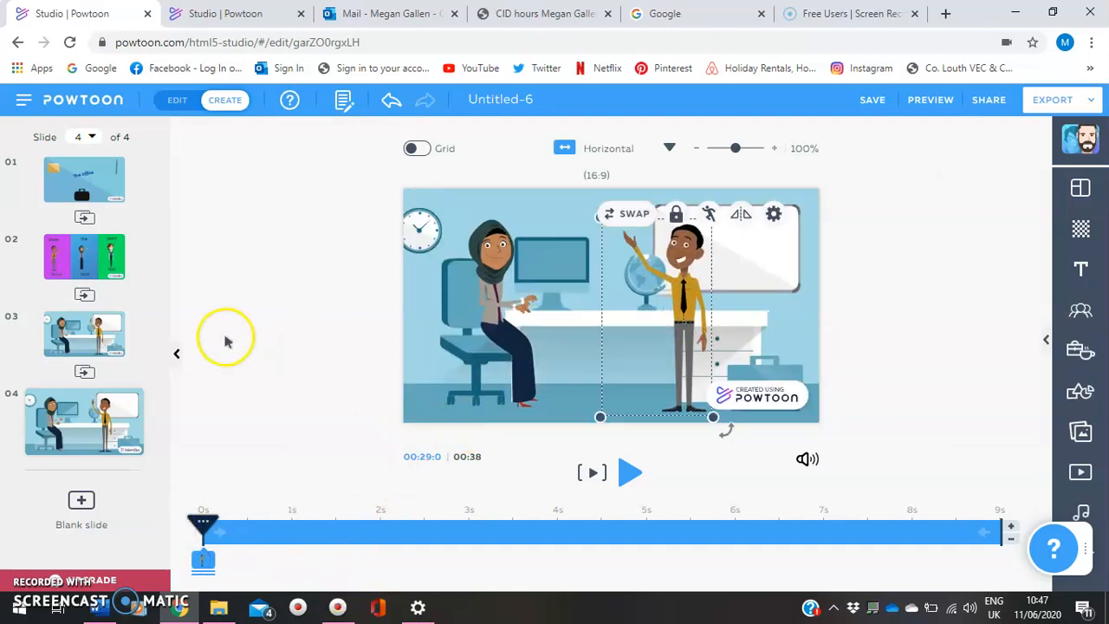
Play from the start of slide 3 into slide 4 to check how the two slides run together, then stop playback
click(82, 337)
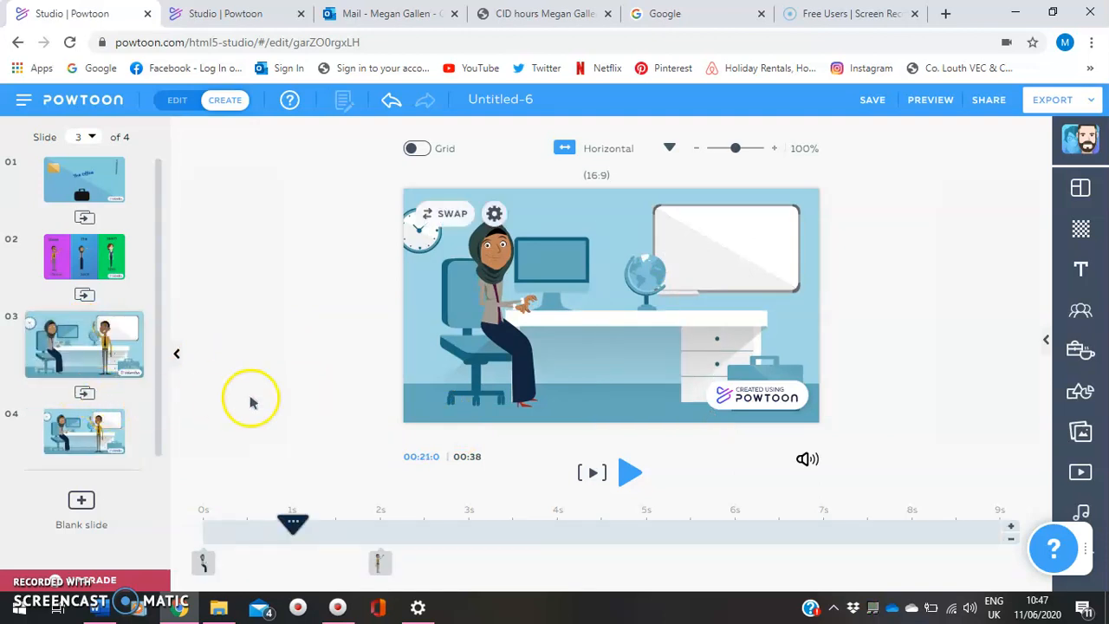
drag(292, 520, 213, 524)
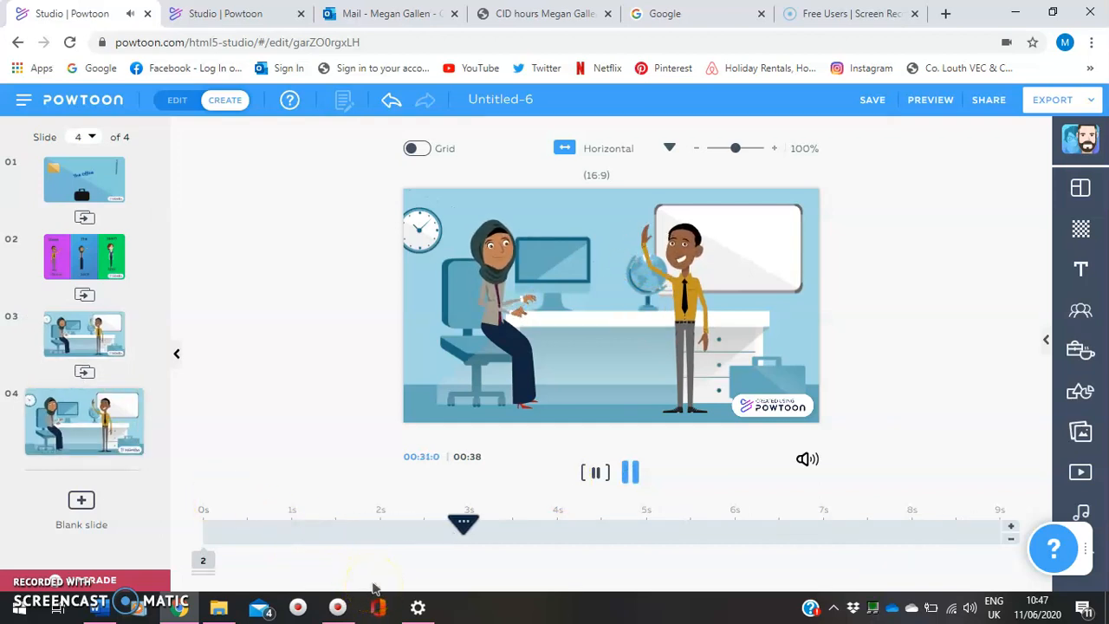
click(630, 474)
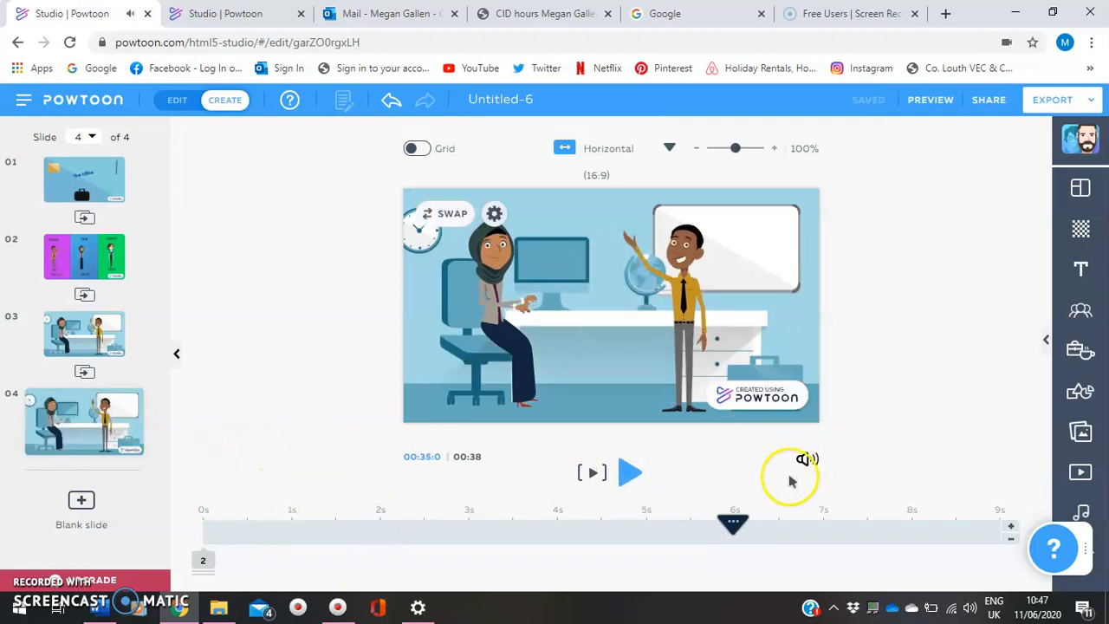
Delete the Audio 1.mp3 voiceover from slide 4 and return the playhead to the start of the slide
click(807, 452)
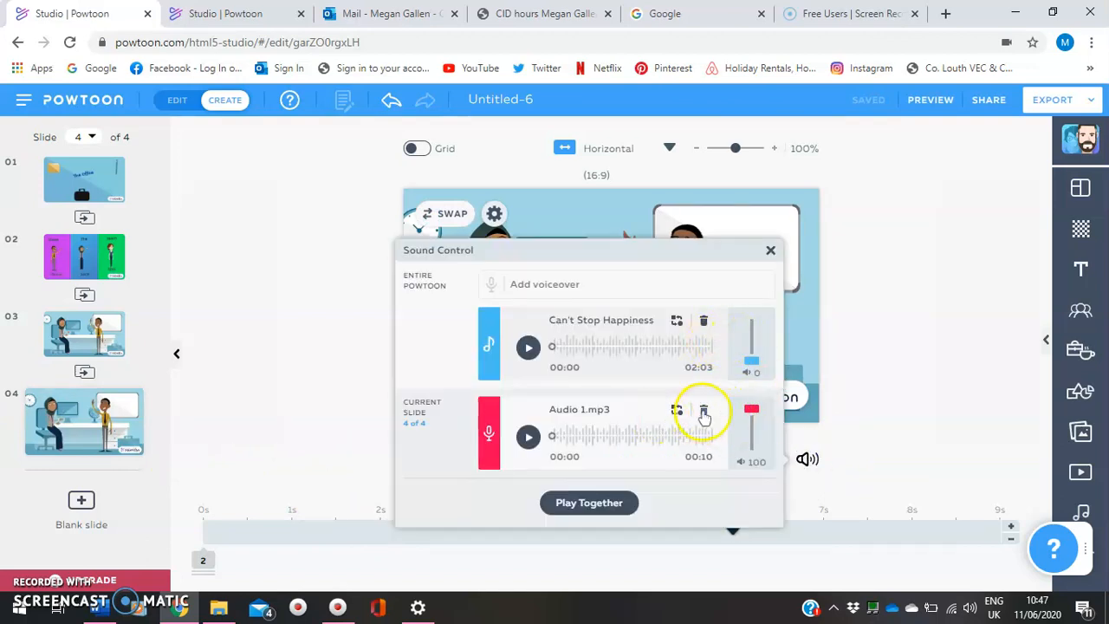
click(704, 412)
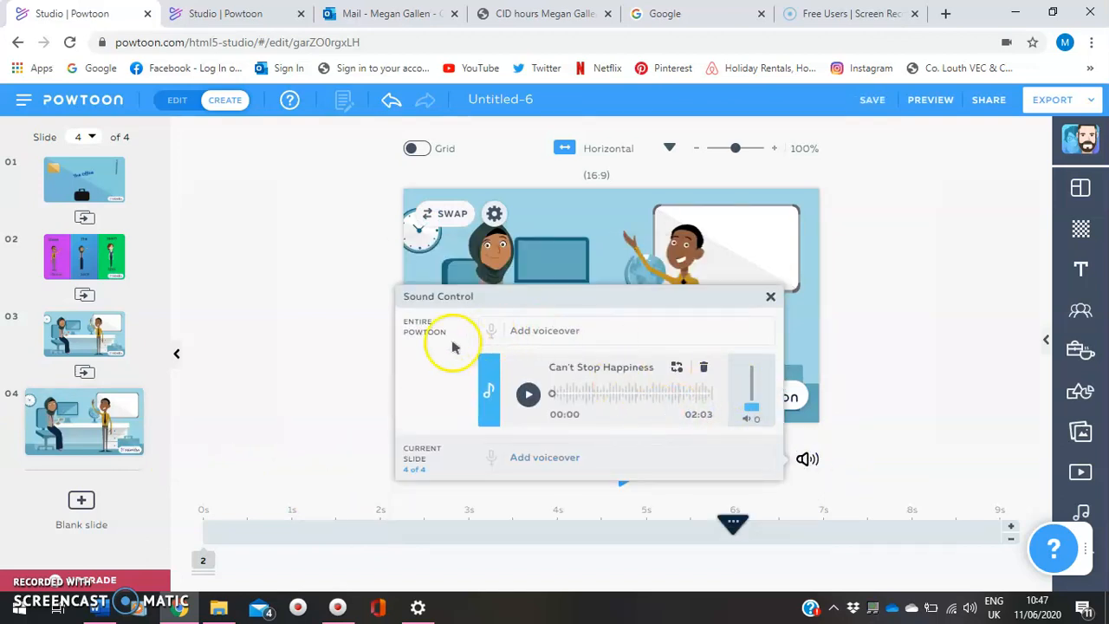
click(871, 430)
click(768, 487)
drag(712, 533, 193, 532)
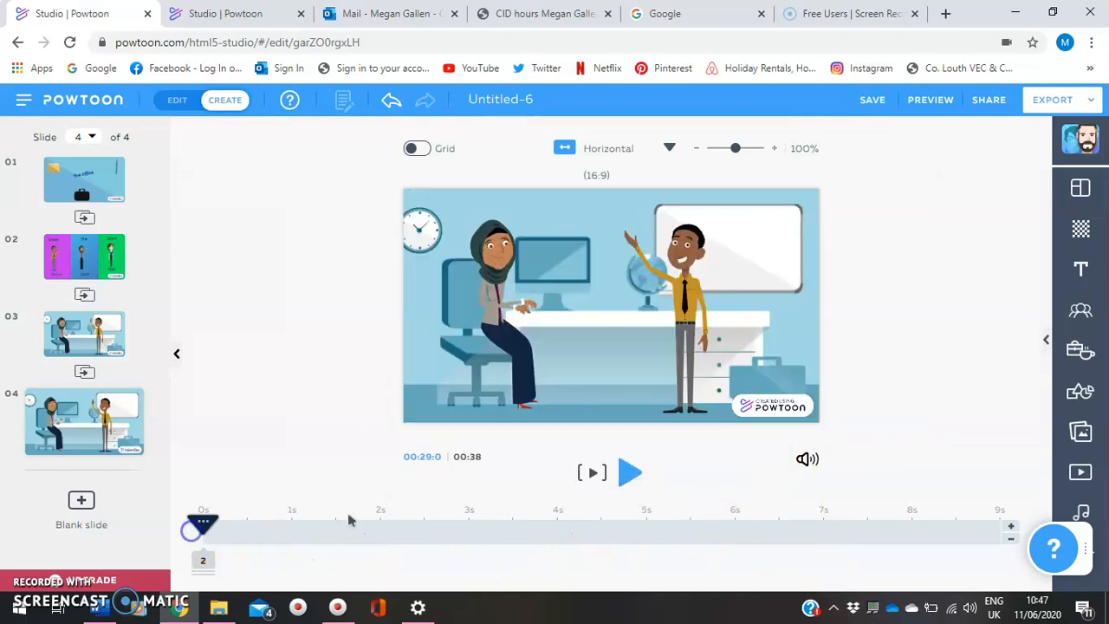
Compare the sound settings of slides 3 and 4 to check which voiceover is attached to each
click(803, 462)
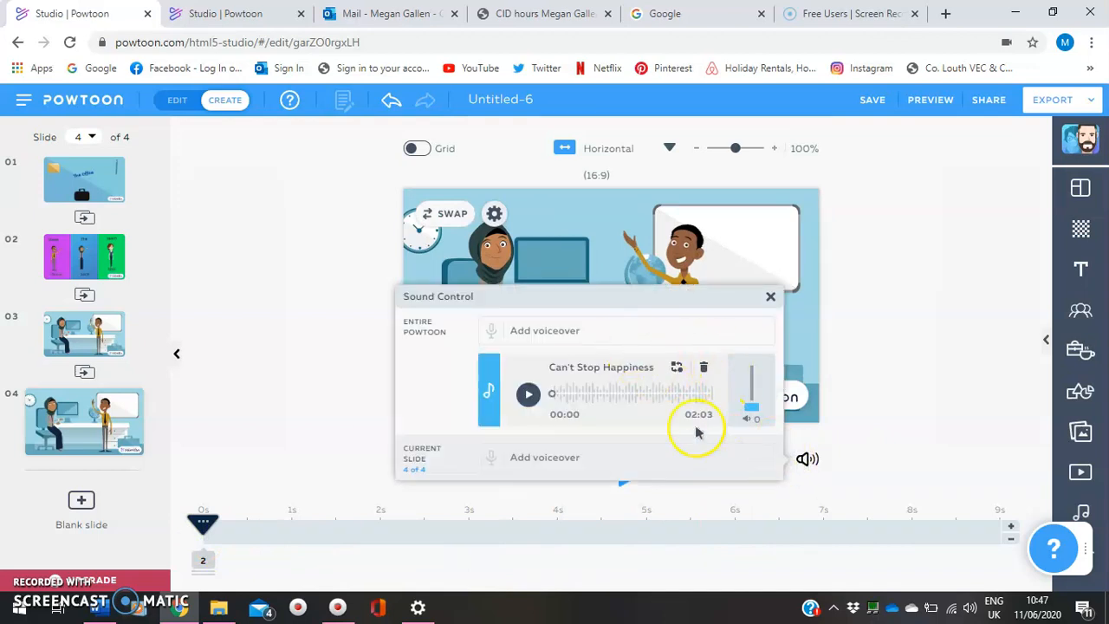
click(941, 386)
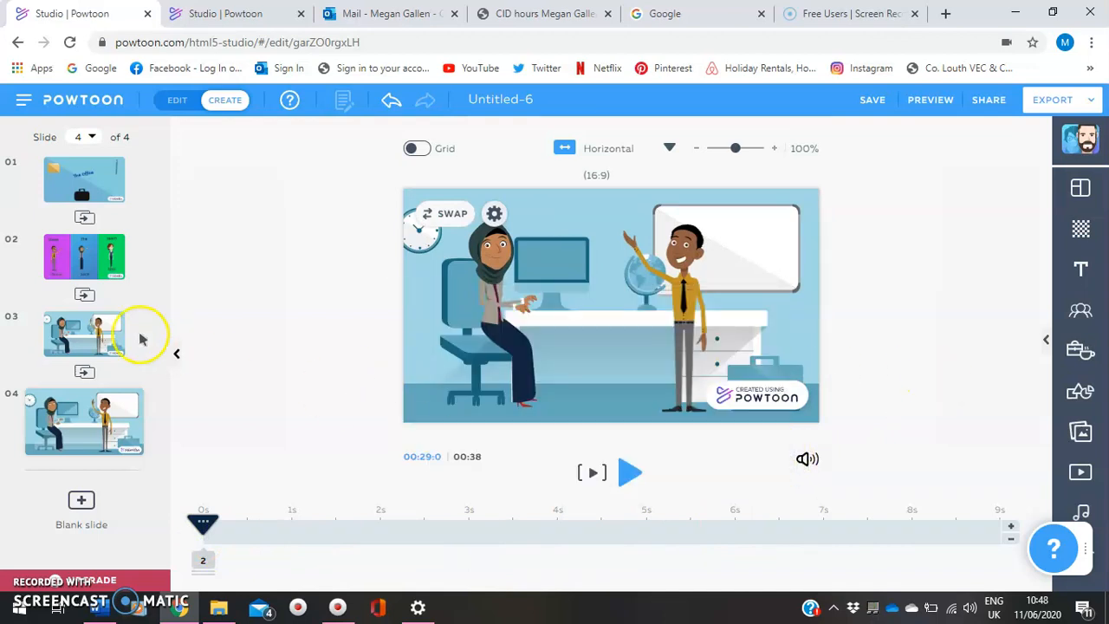
click(95, 333)
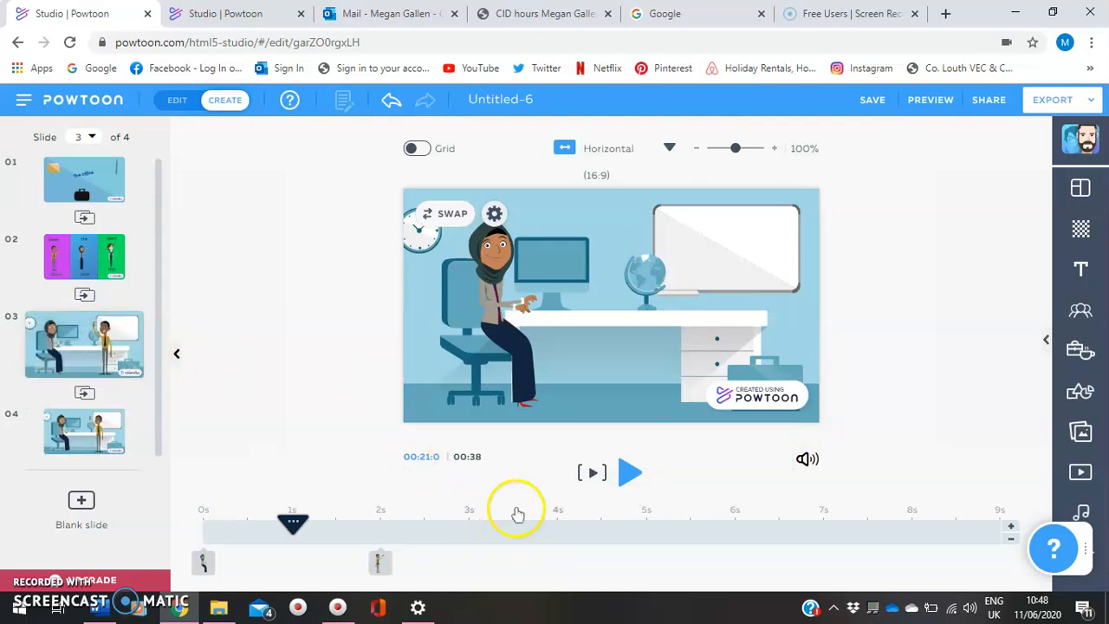
click(807, 459)
click(768, 251)
click(807, 462)
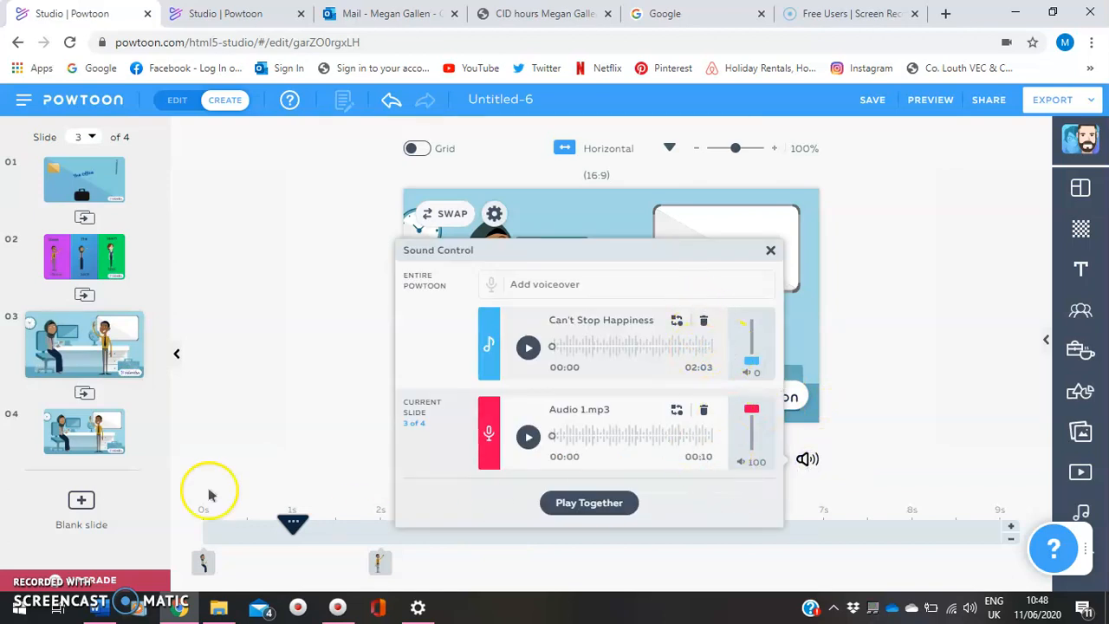
click(83, 445)
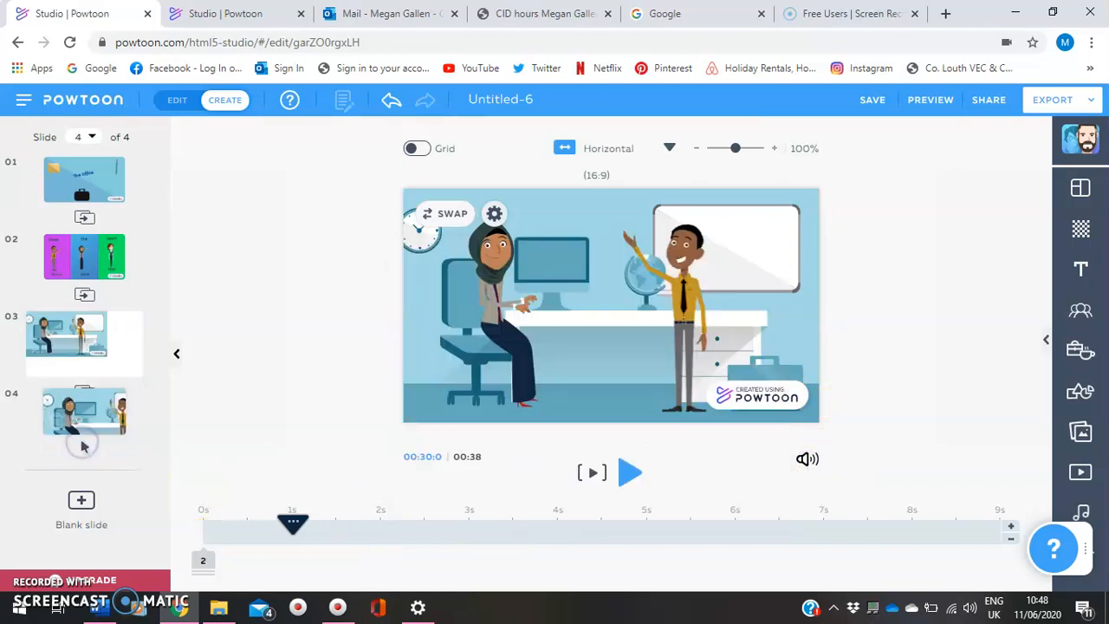
click(807, 460)
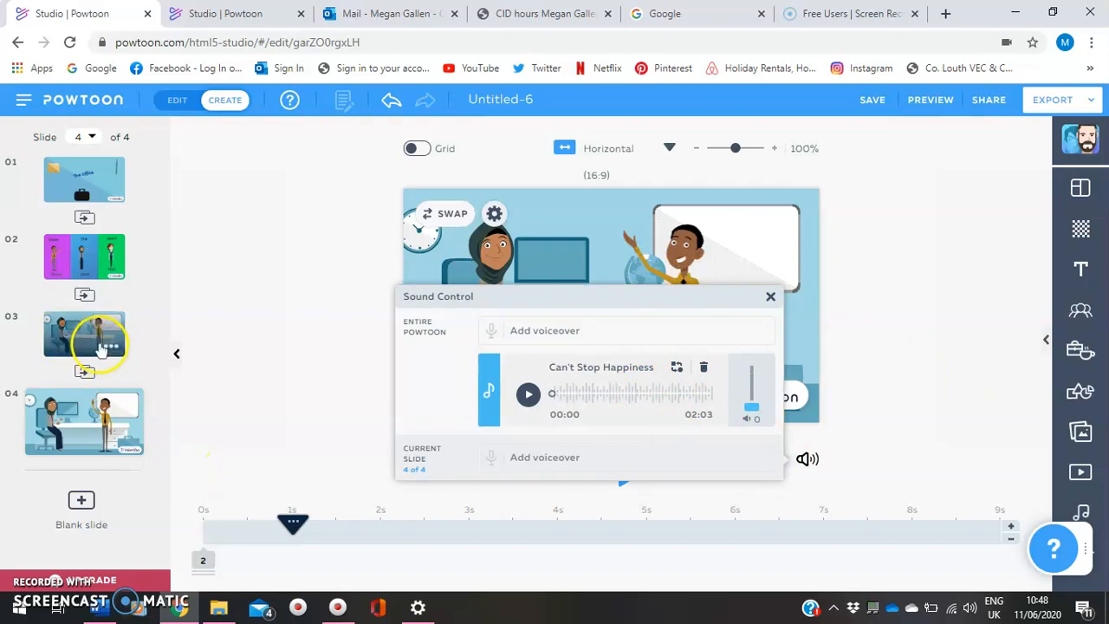
Lengthen slide 3 by 1 second to 10 seconds and return the playhead to the start of the slide
click(66, 343)
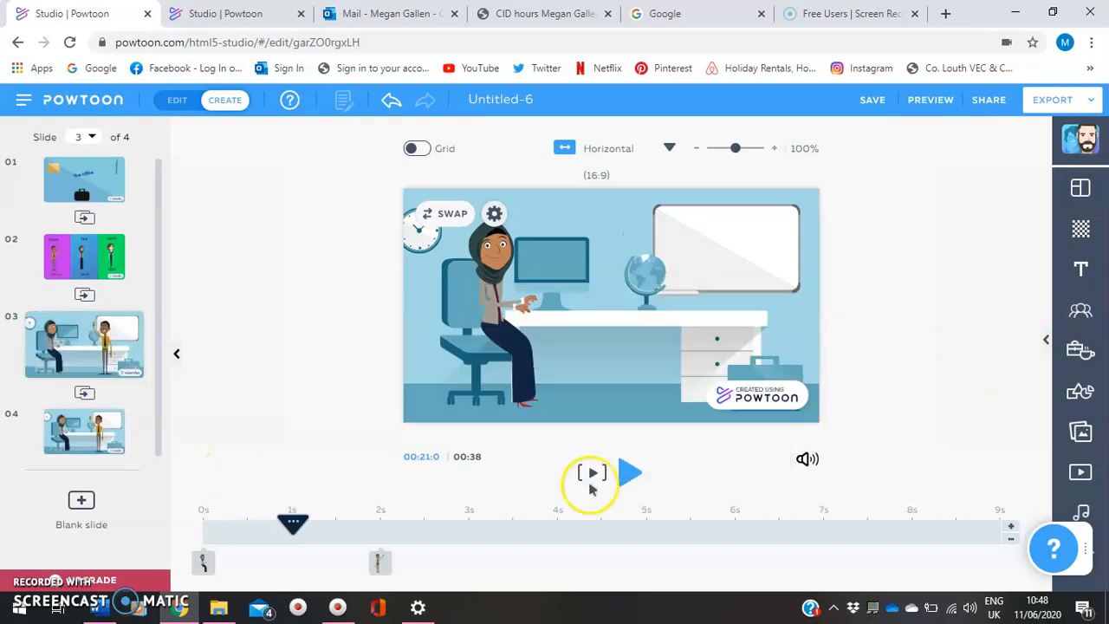
click(1011, 526)
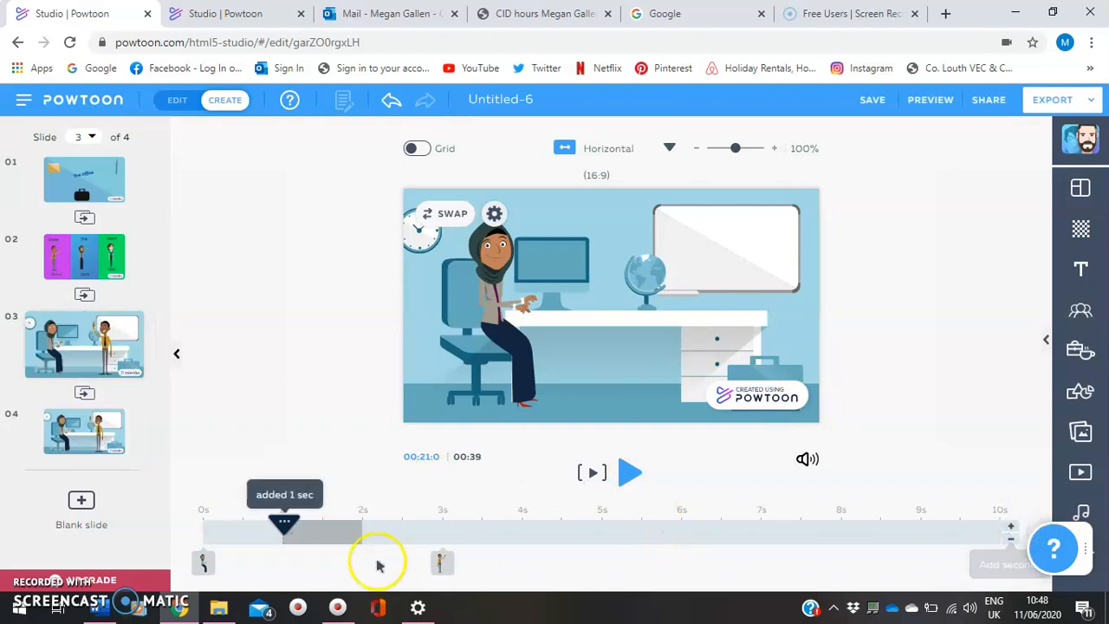
drag(287, 524, 171, 518)
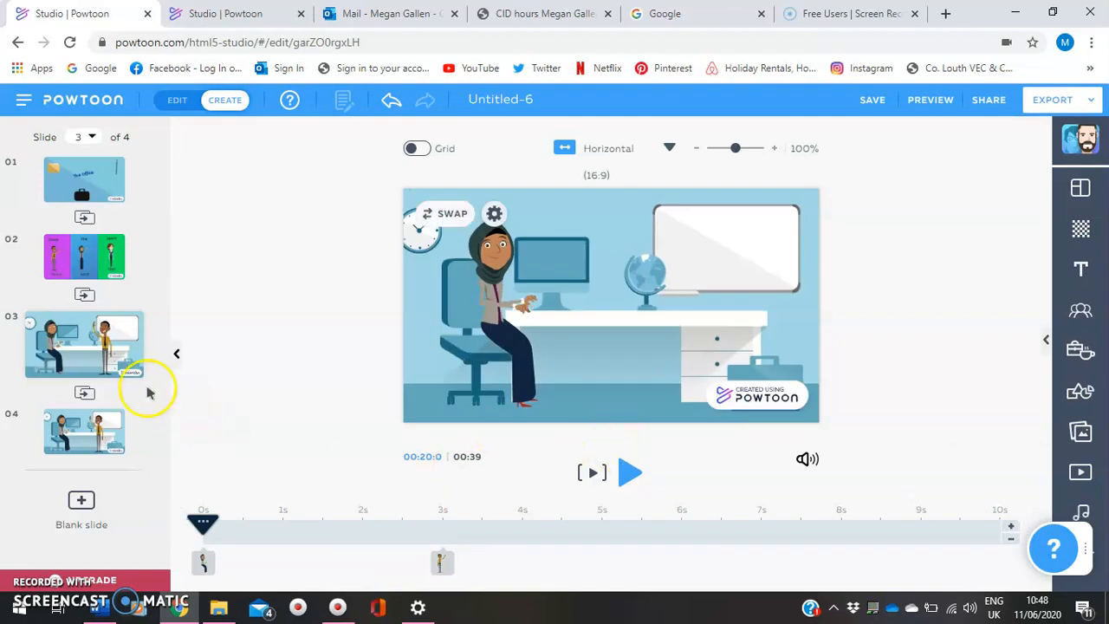
Play the lengthened slide 3 to check its voiceover against the new duration, then stop playback on slide 4
click(72, 348)
click(628, 472)
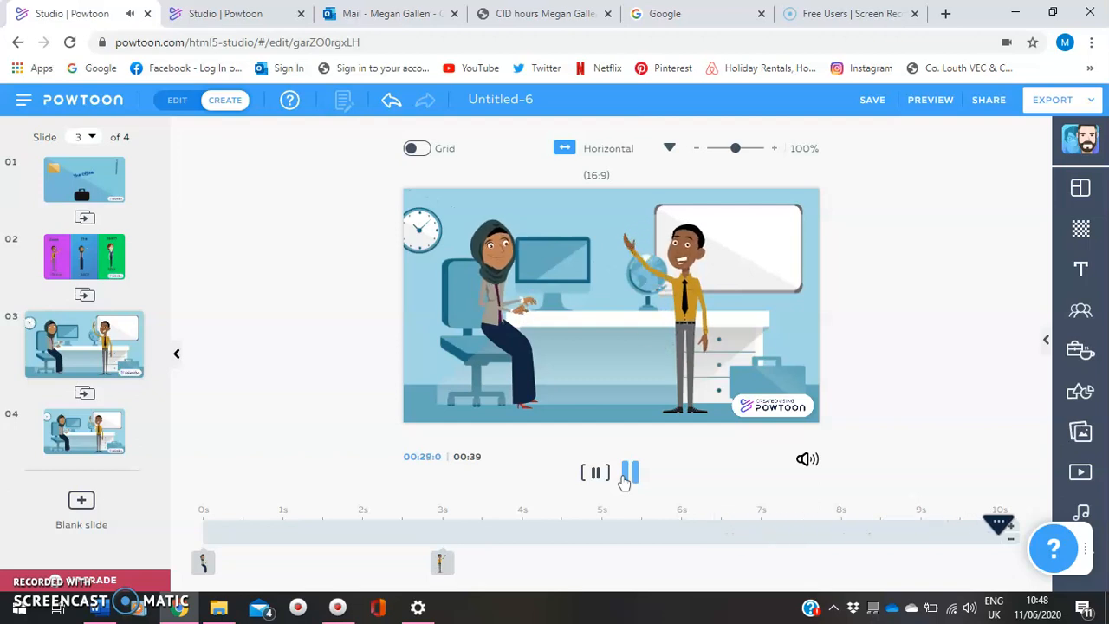
click(625, 475)
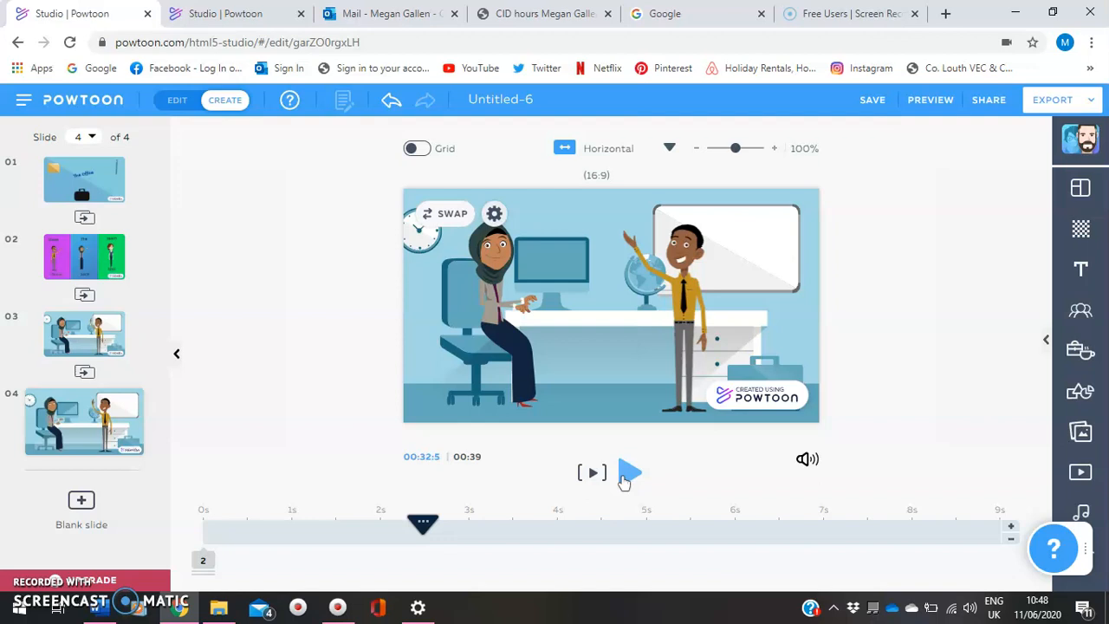
Record a voiceover of about 12 seconds for slide 4, limited to the current slide
click(806, 459)
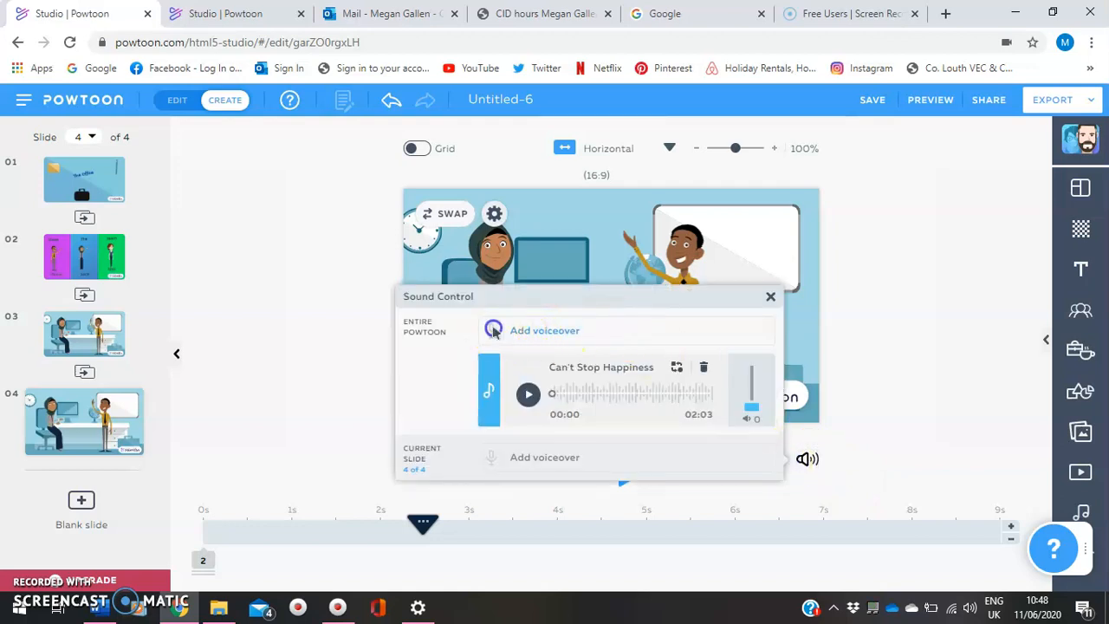
click(517, 332)
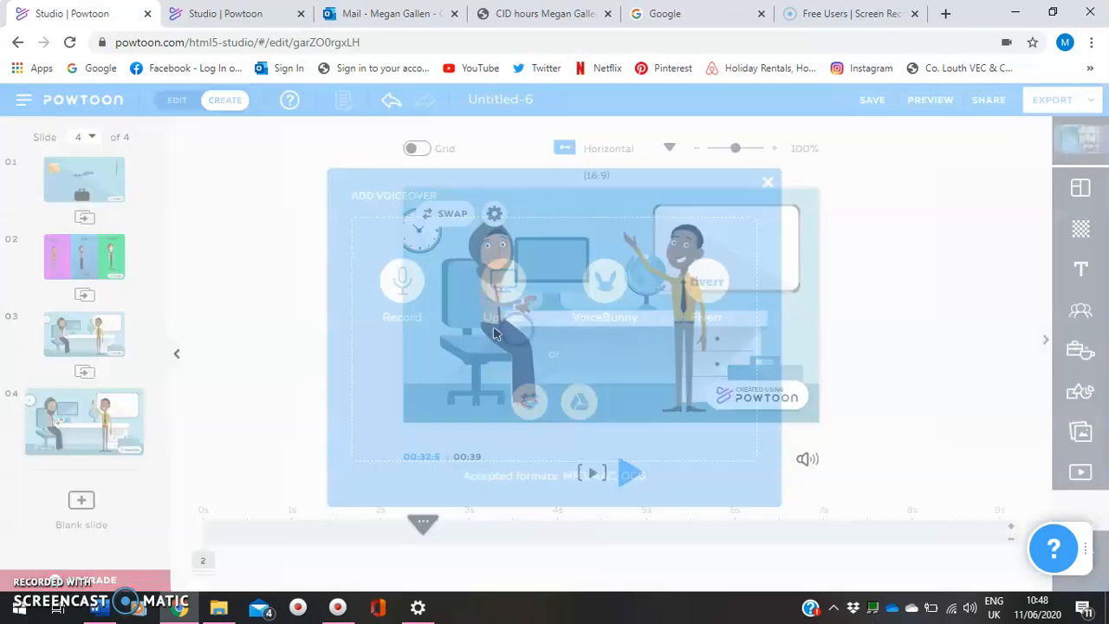
click(416, 284)
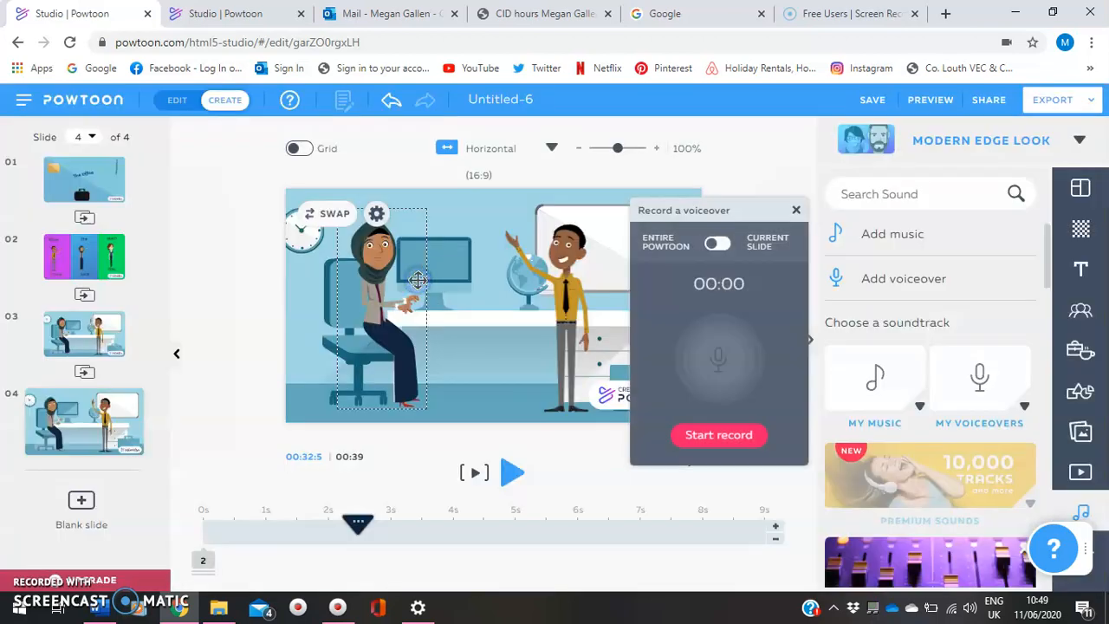
click(726, 246)
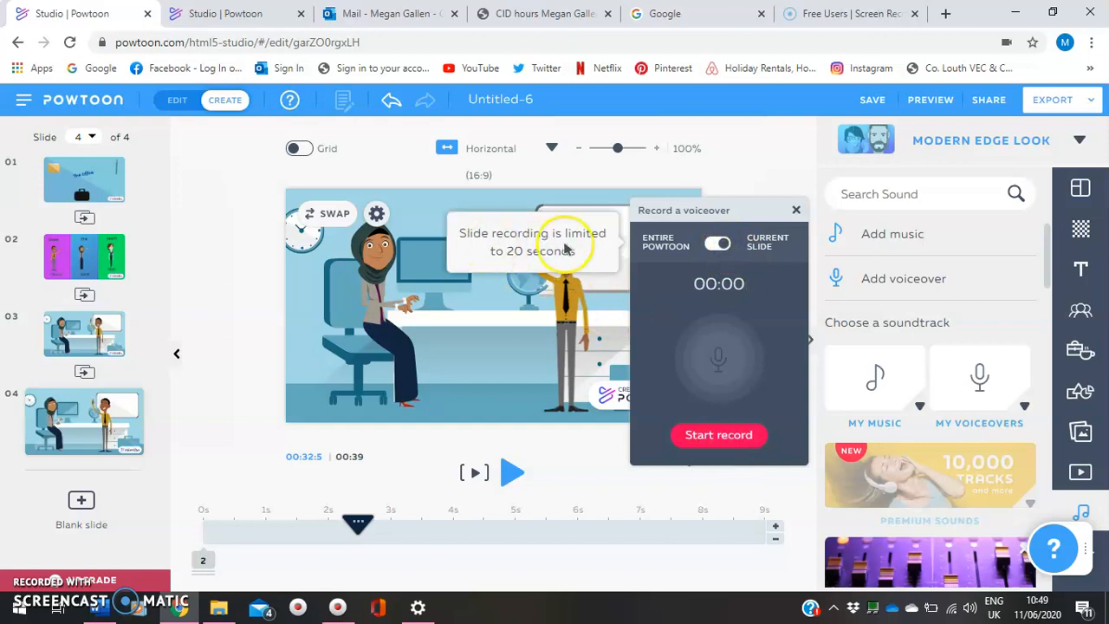
click(718, 436)
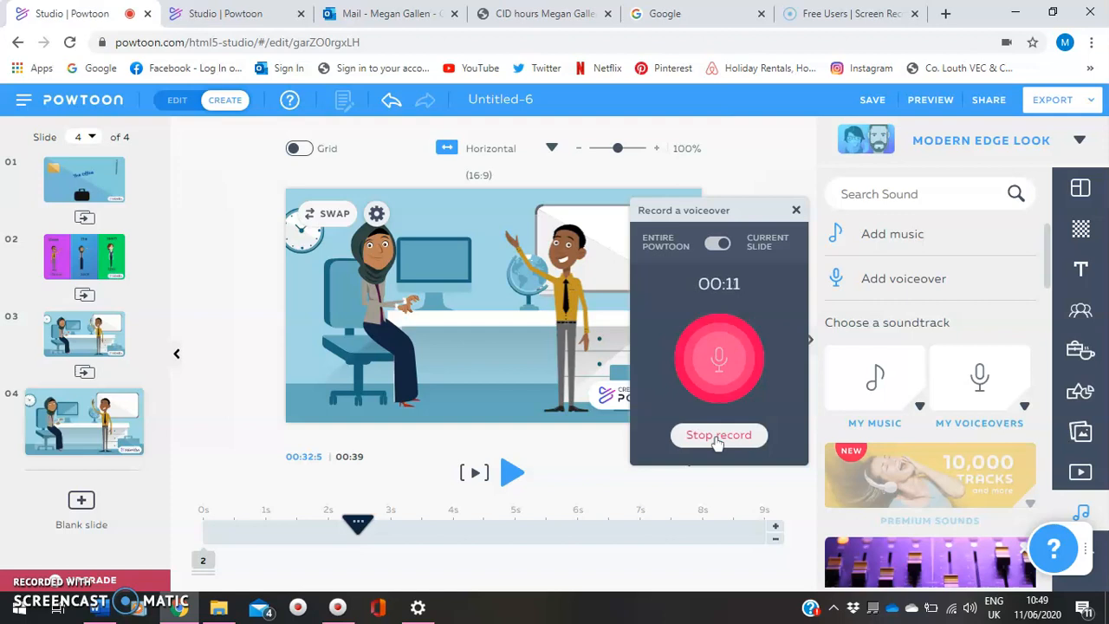
click(718, 435)
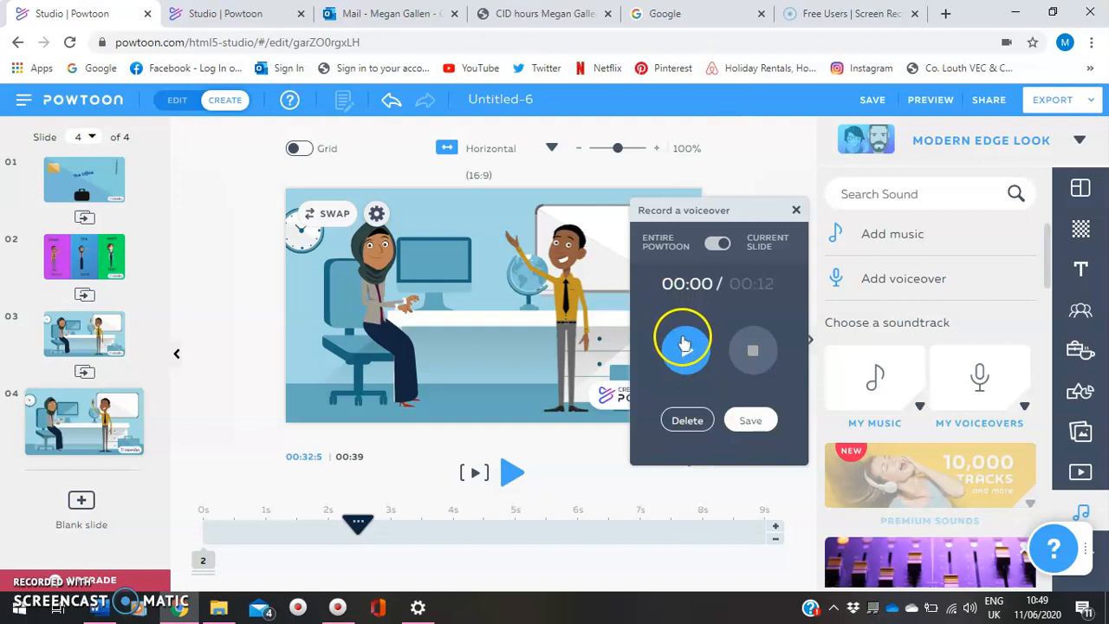
Save the new slide 4 voiceover under the name "audio 2"
click(750, 420)
click(679, 312)
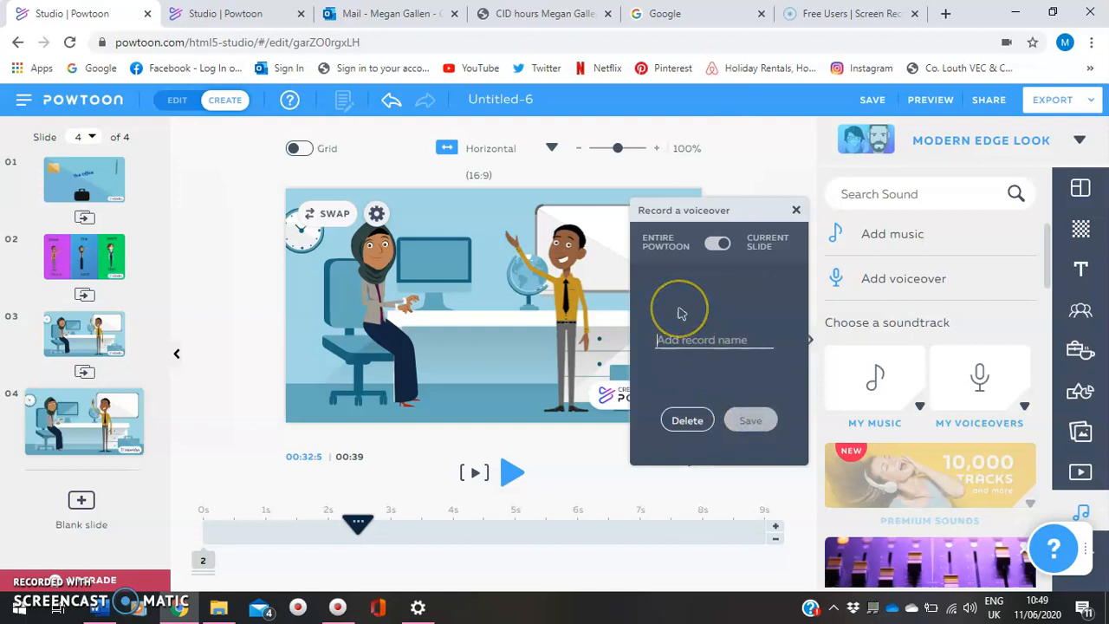
text(audio 2)
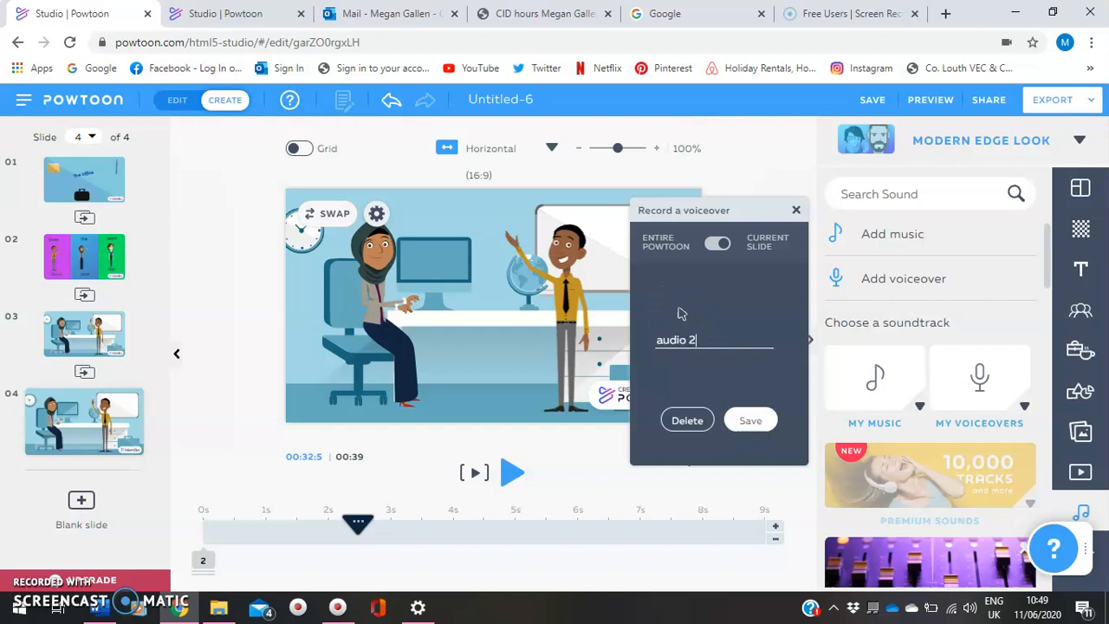
click(756, 431)
click(754, 425)
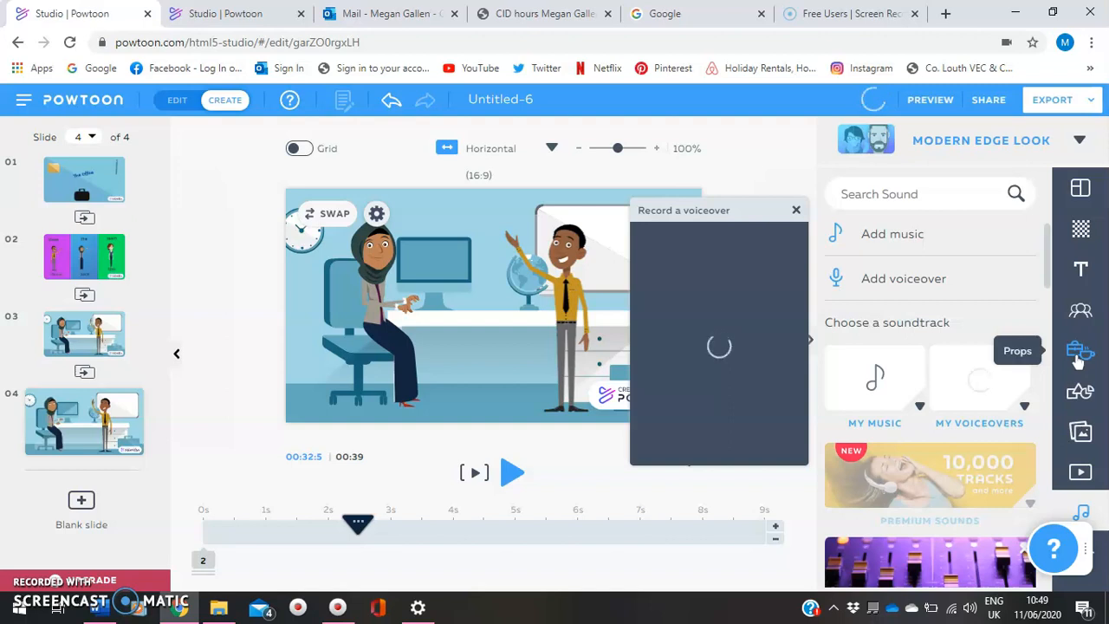
Add the yellow light bulb from the Business props to slide 4
click(1077, 359)
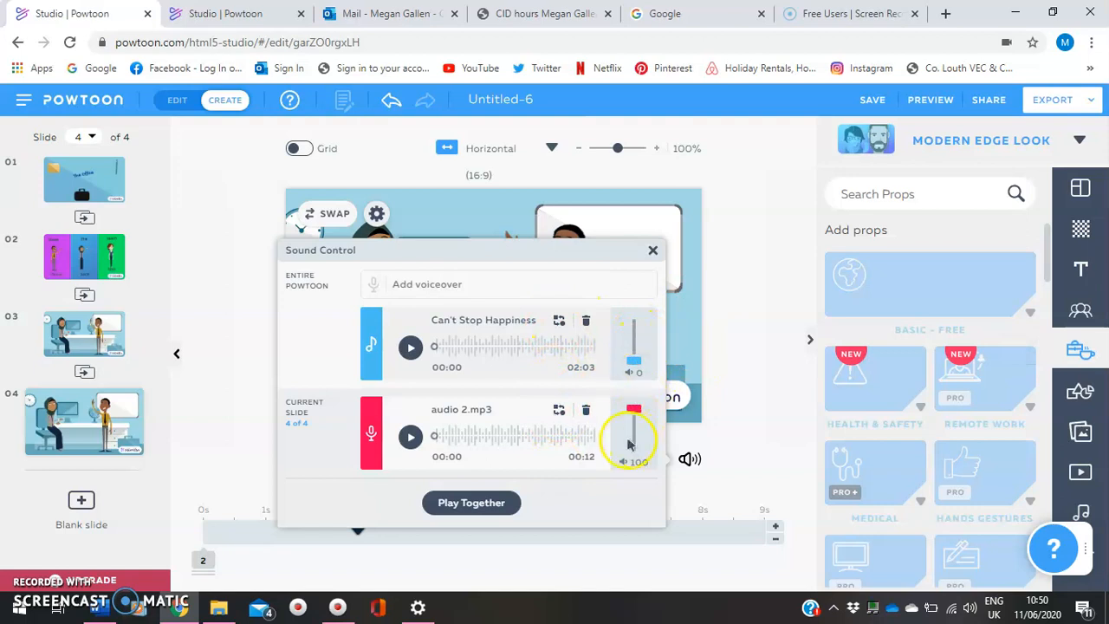
click(652, 250)
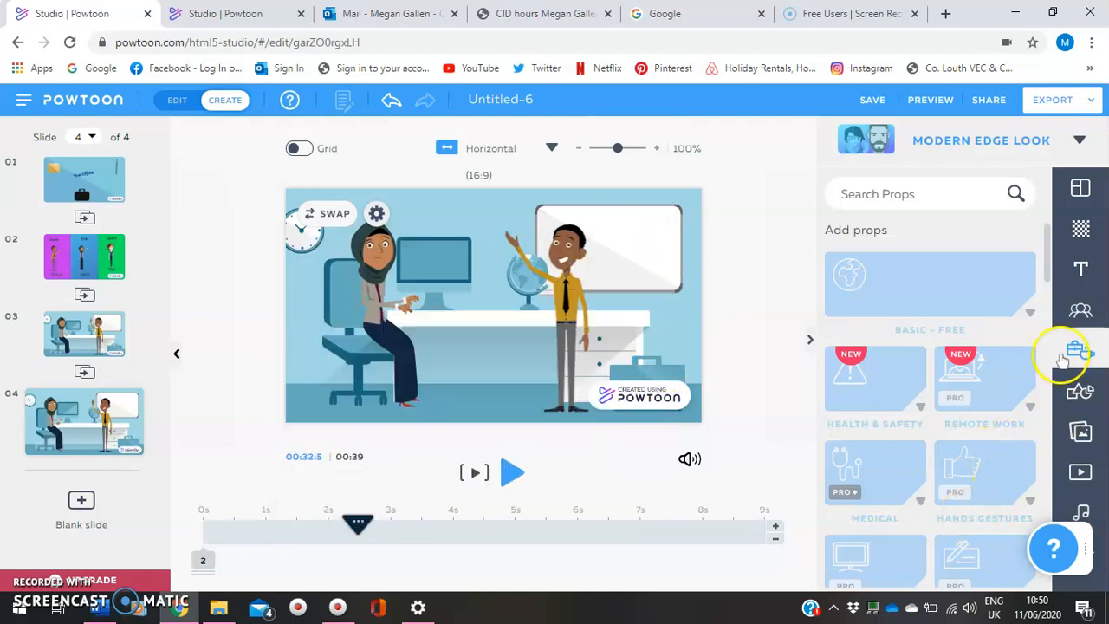
drag(1045, 286, 1046, 305)
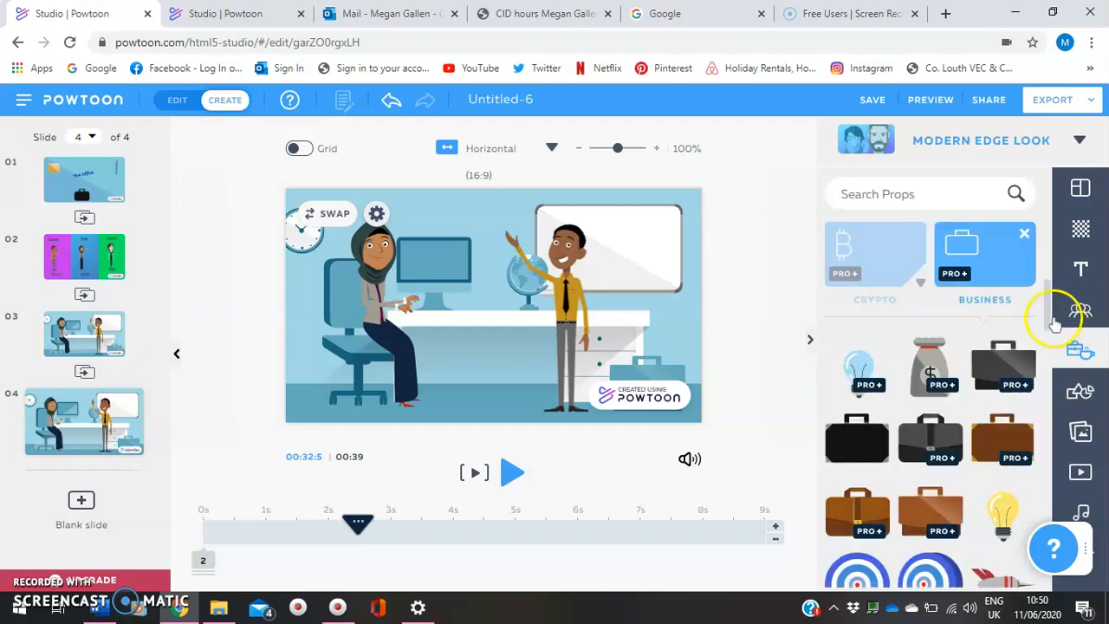
click(1003, 512)
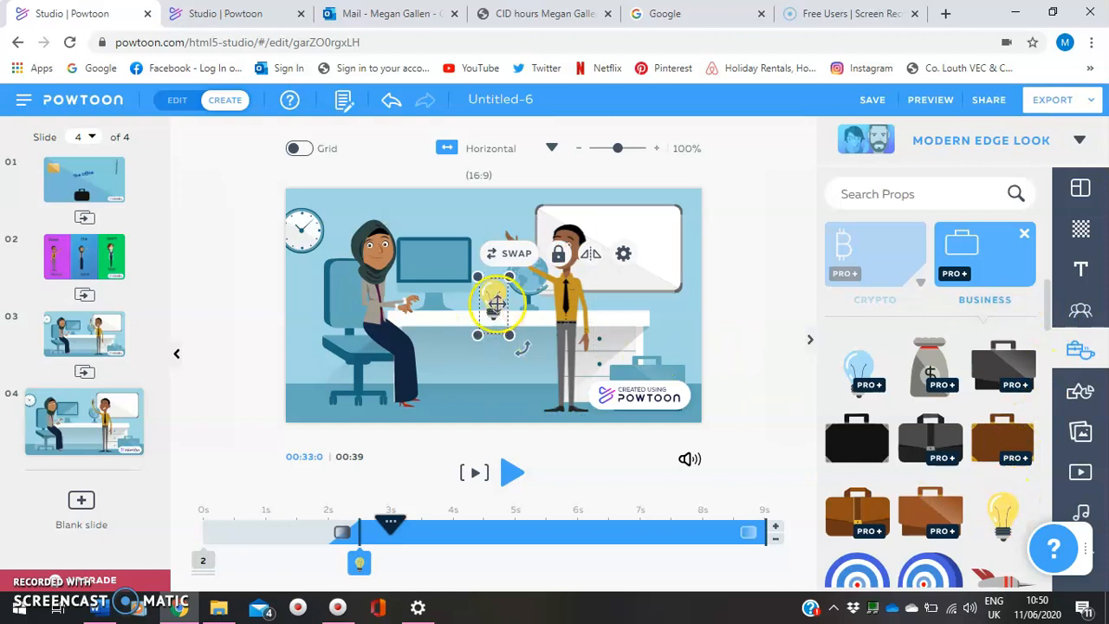
Shrink the light bulb and place it just above the standing man's head, at the whiteboard's upper edge
drag(495, 303, 520, 256)
drag(561, 218, 576, 176)
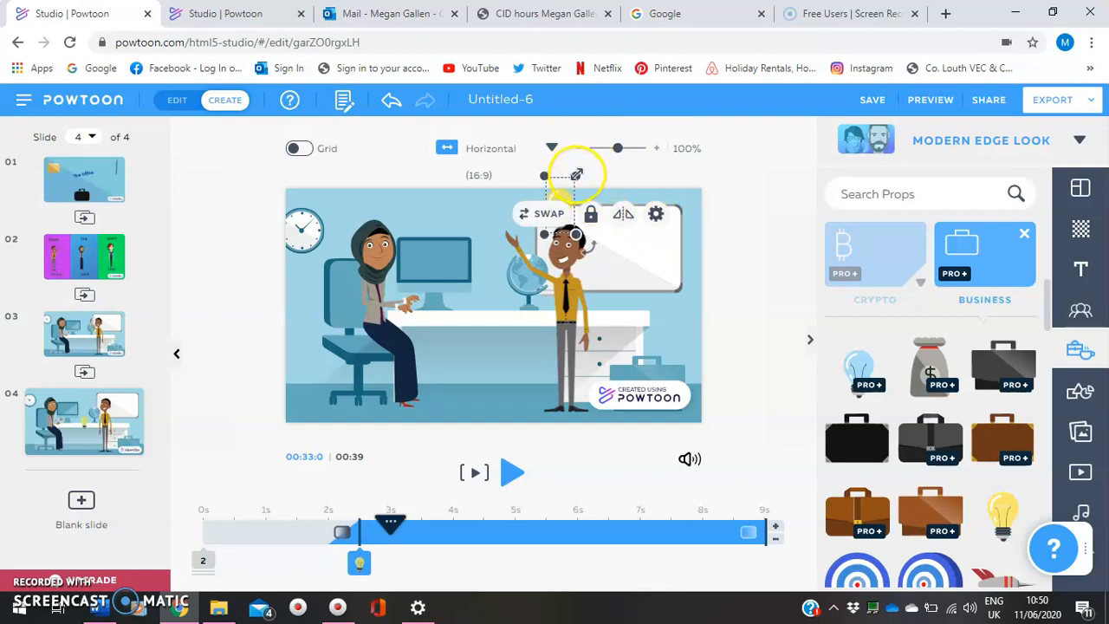
drag(578, 174, 556, 208)
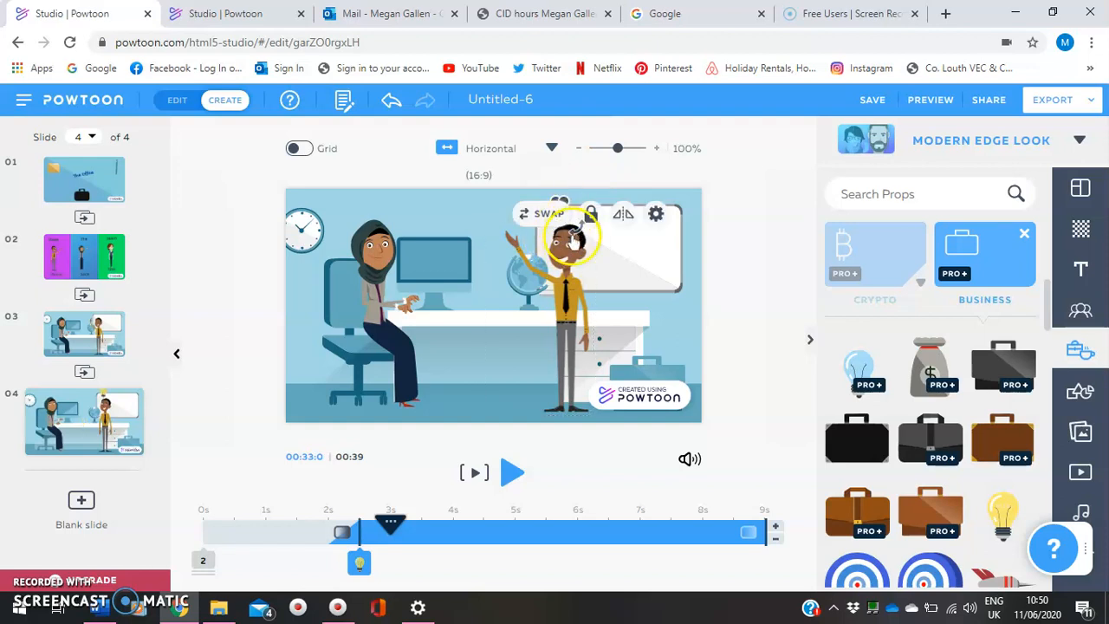
click(627, 314)
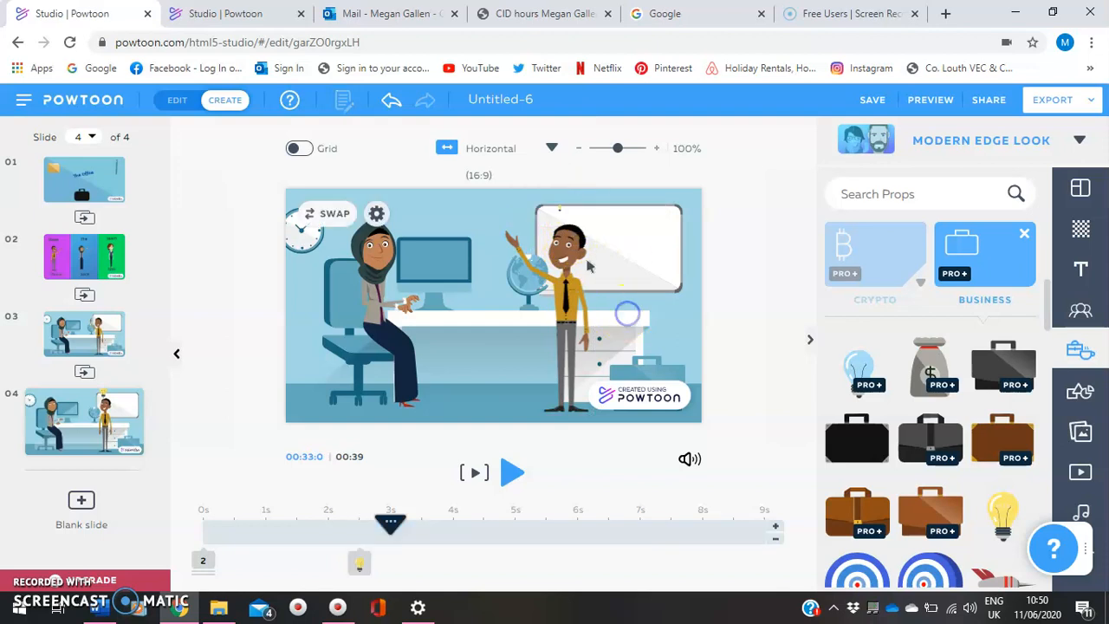
click(558, 211)
mouse_move(562, 197)
mouse_down()
mouse_move(586, 182)
mouse_move(575, 197)
mouse_up()
click(660, 265)
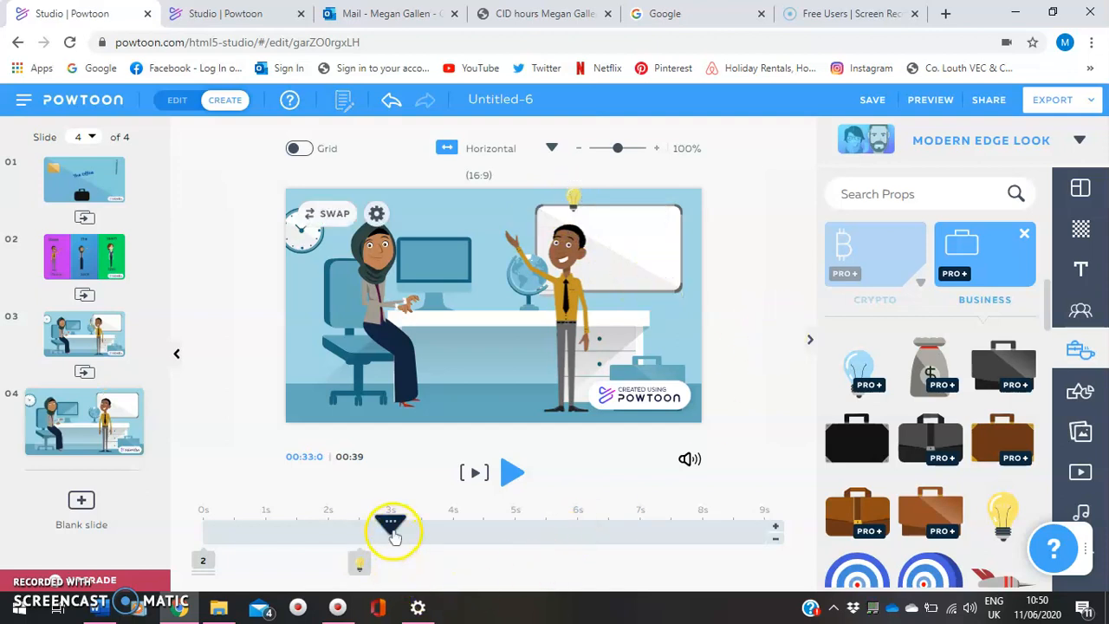
Delay the light bulb's entrance on slide 4 to 3 s and play the slide from its start
drag(391, 528, 168, 550)
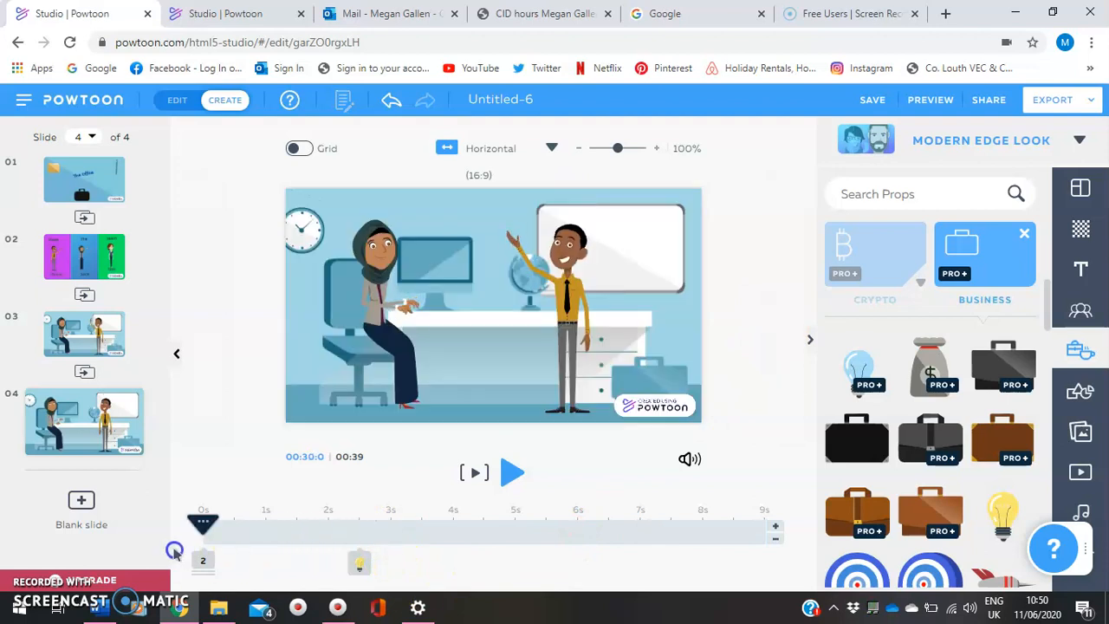
click(359, 564)
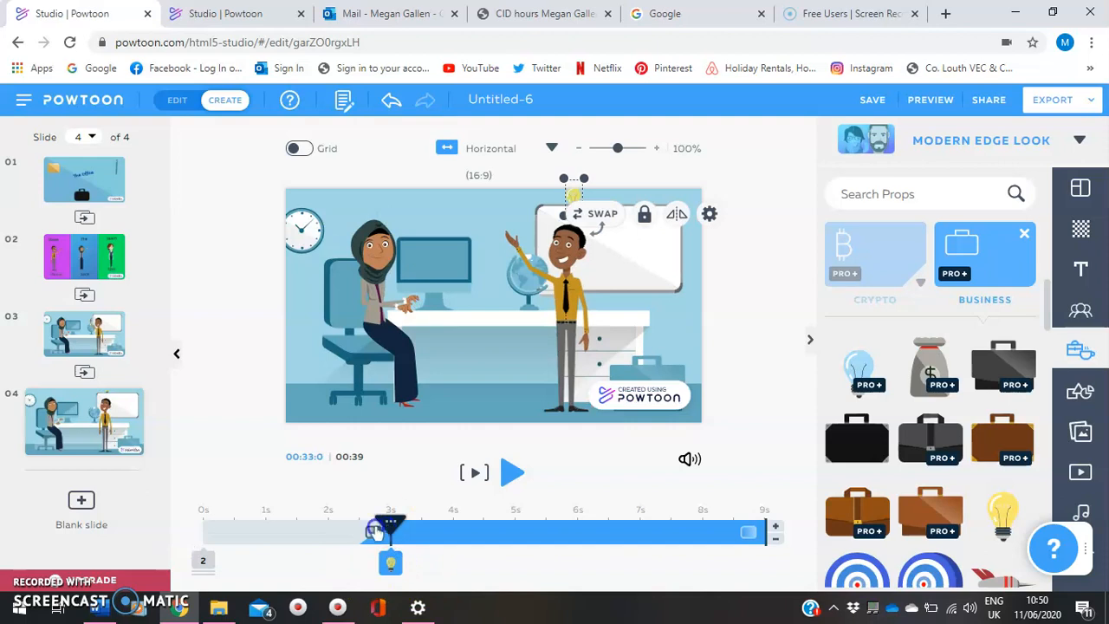
click(199, 531)
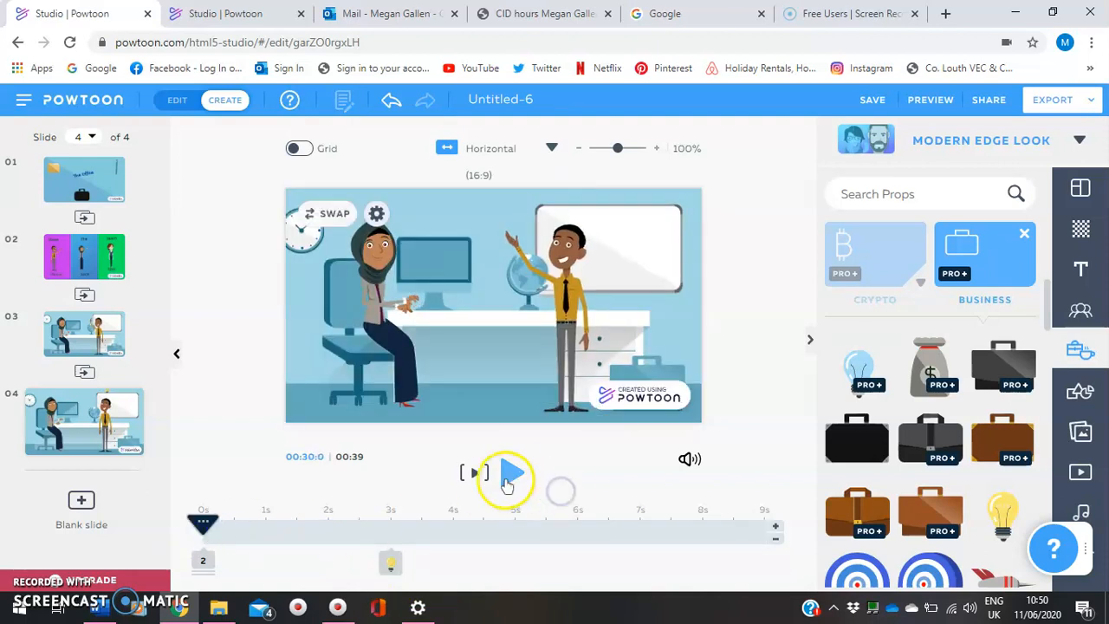
click(509, 473)
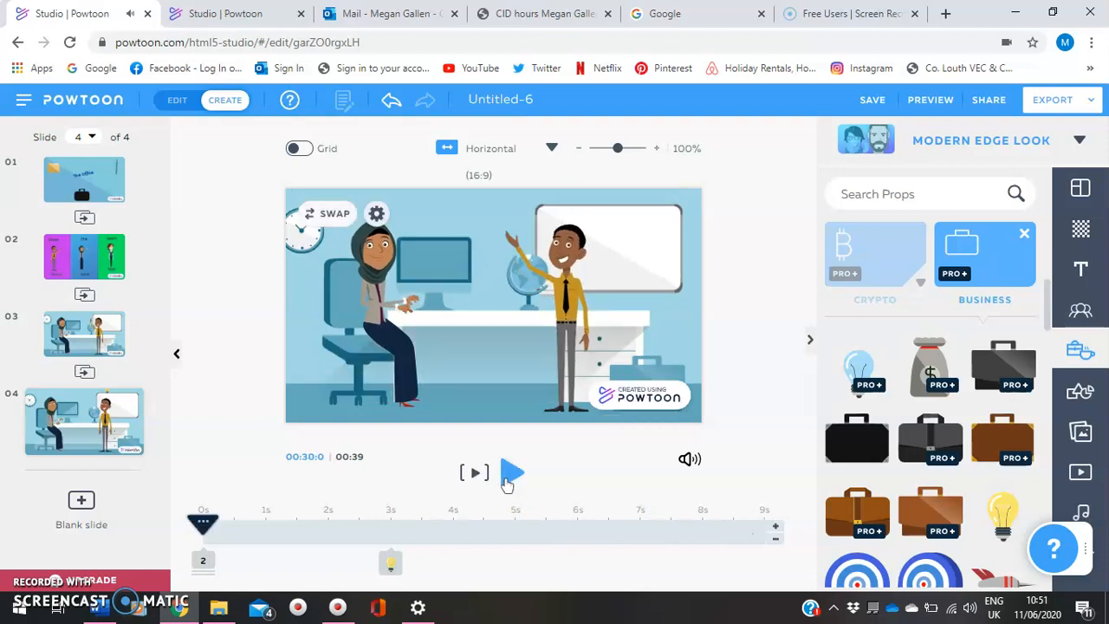
Lengthen slide 4 by 4 seconds and play it from the start to check the voiceover timing
click(779, 527)
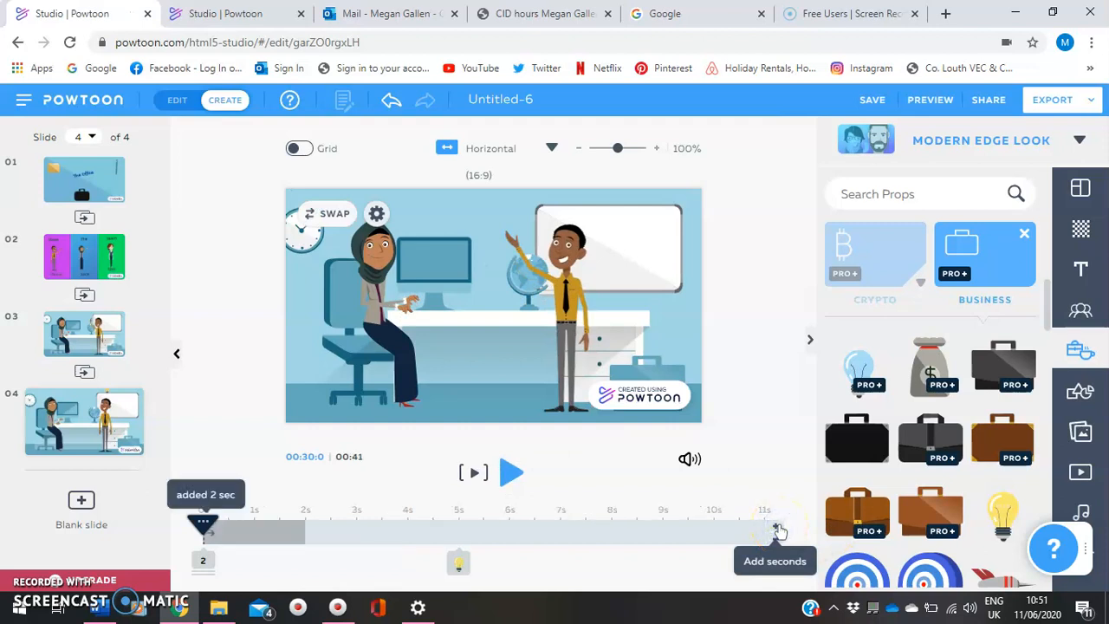
click(779, 528)
click(779, 528)
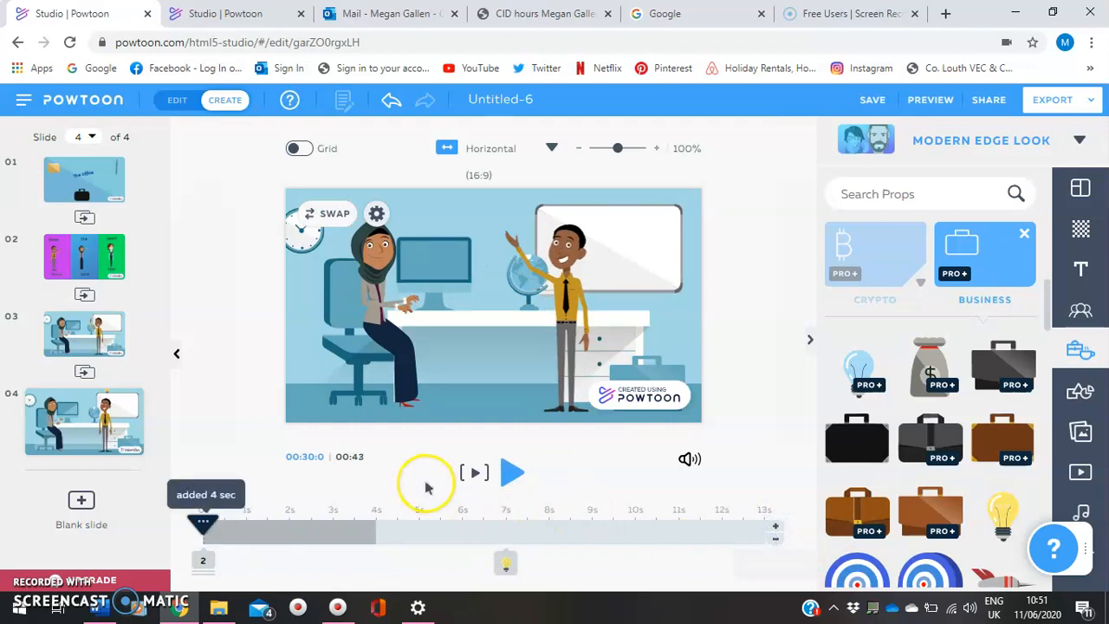
click(199, 521)
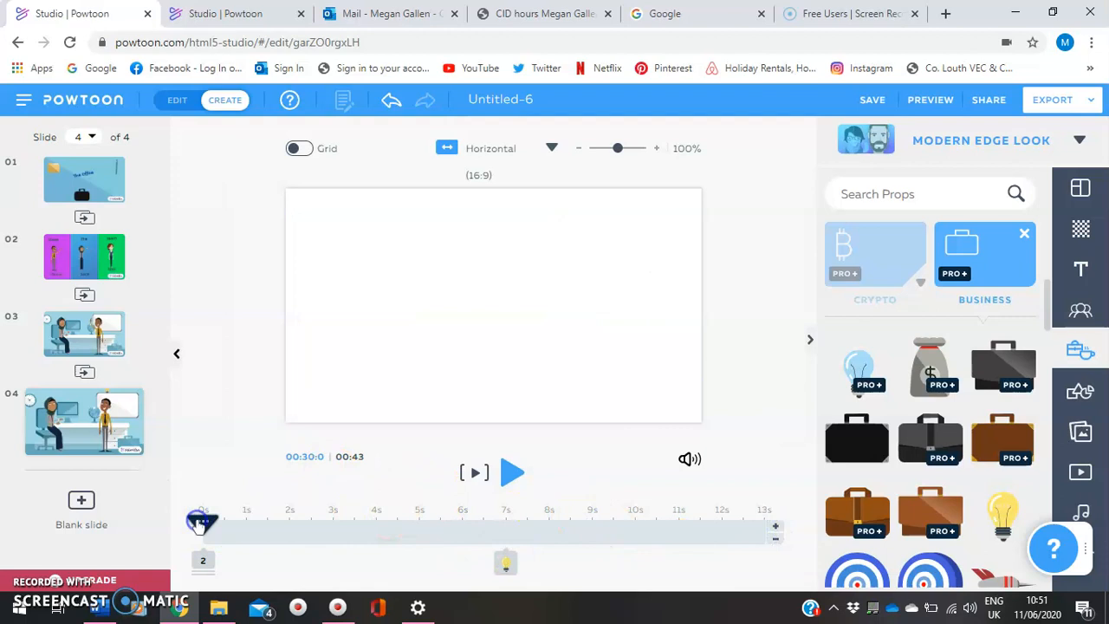
click(512, 475)
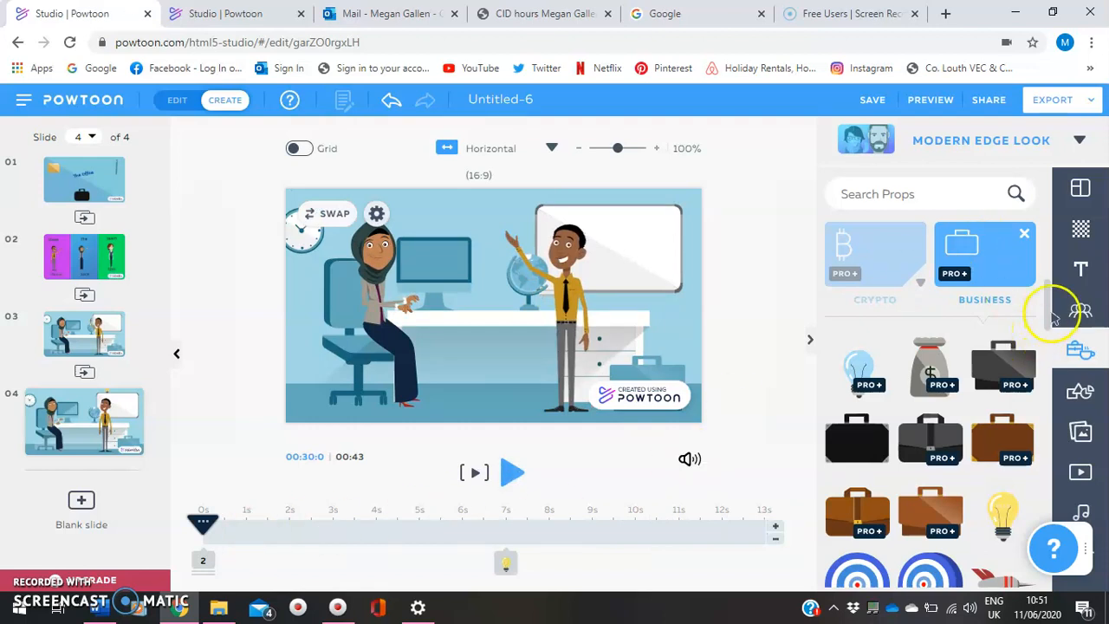
Replace slide 4's office background with the light blue one from the Color Backgrounds
drag(1046, 324, 1046, 290)
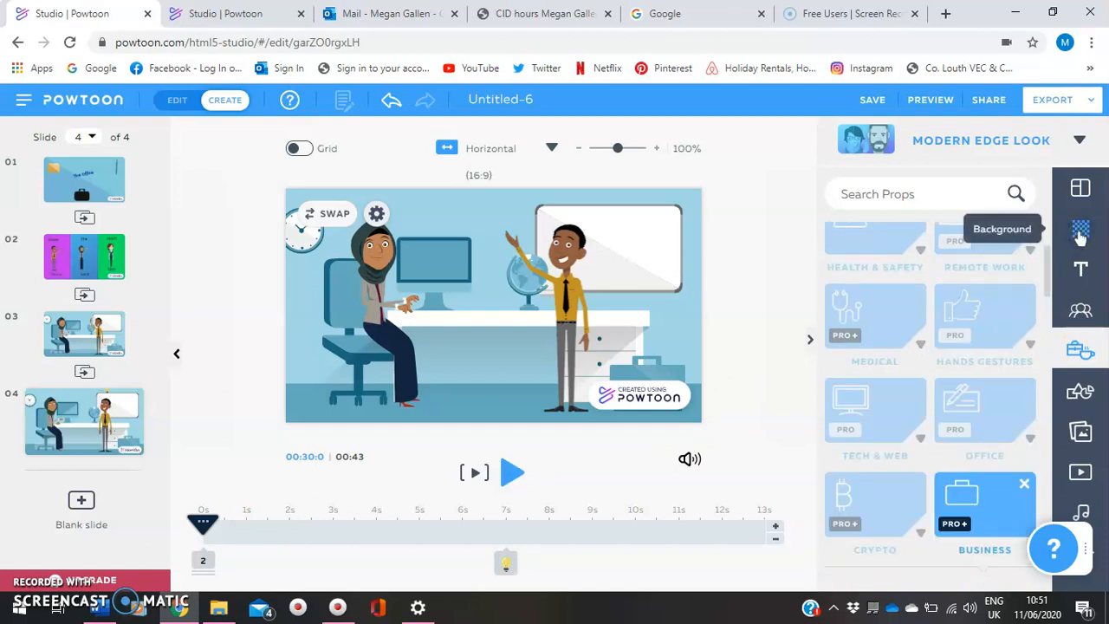
click(1080, 235)
scroll(1047, 347, down, 4)
drag(1049, 356, 1057, 543)
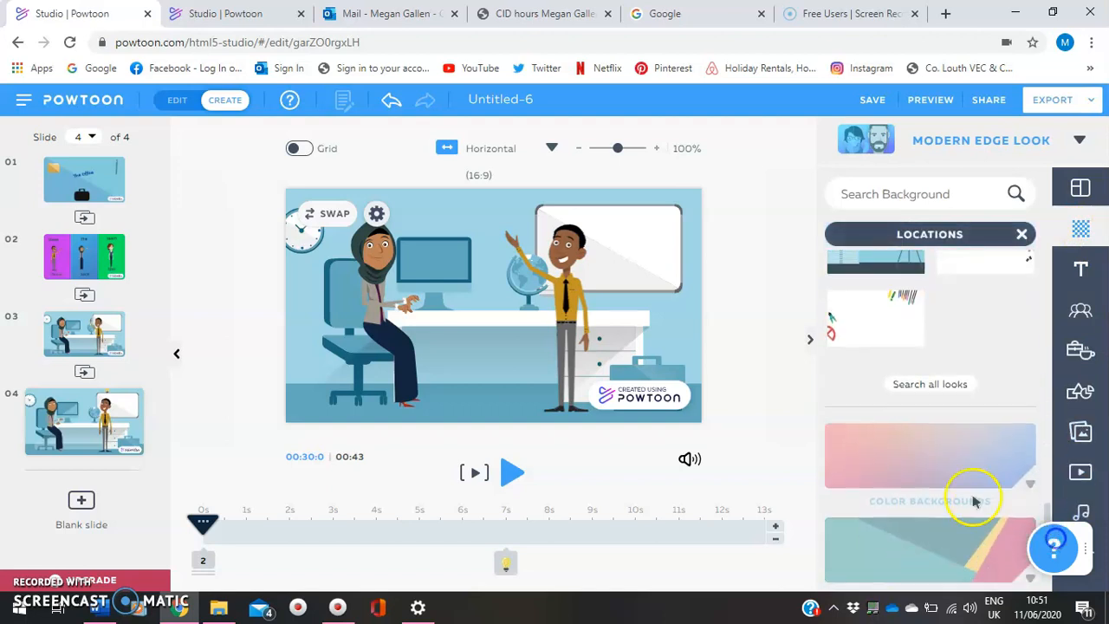
click(938, 457)
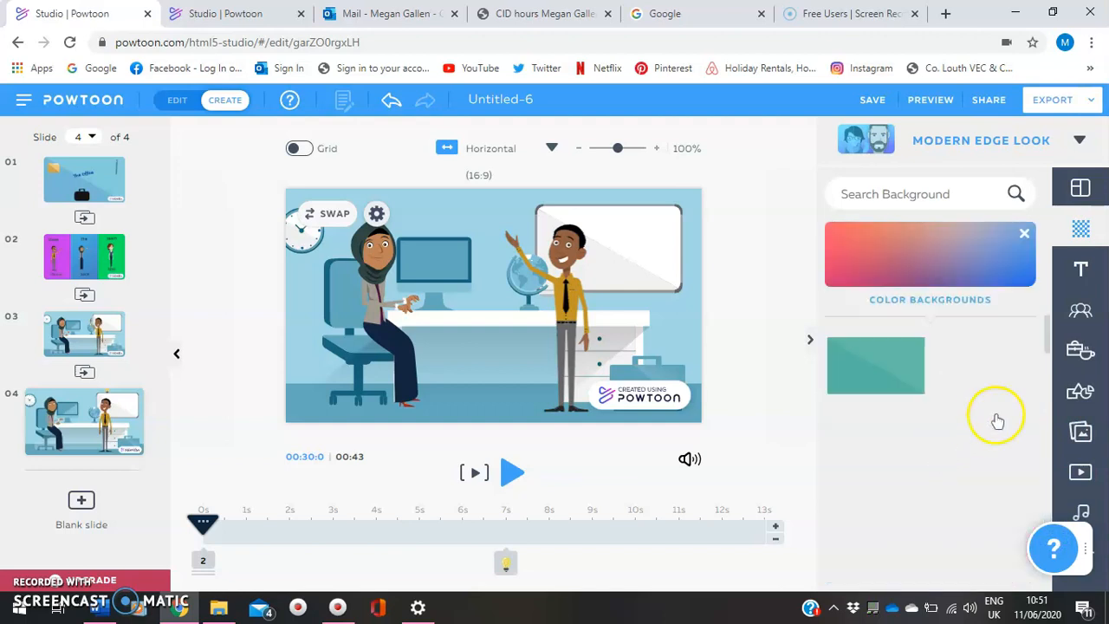
click(987, 367)
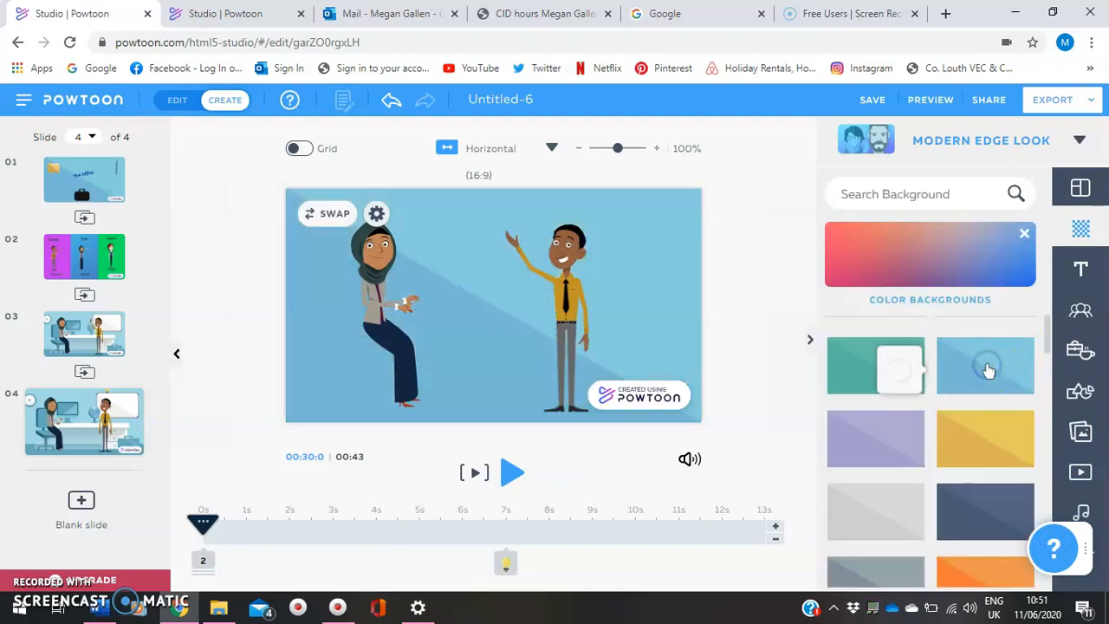
mouse_move(988, 371)
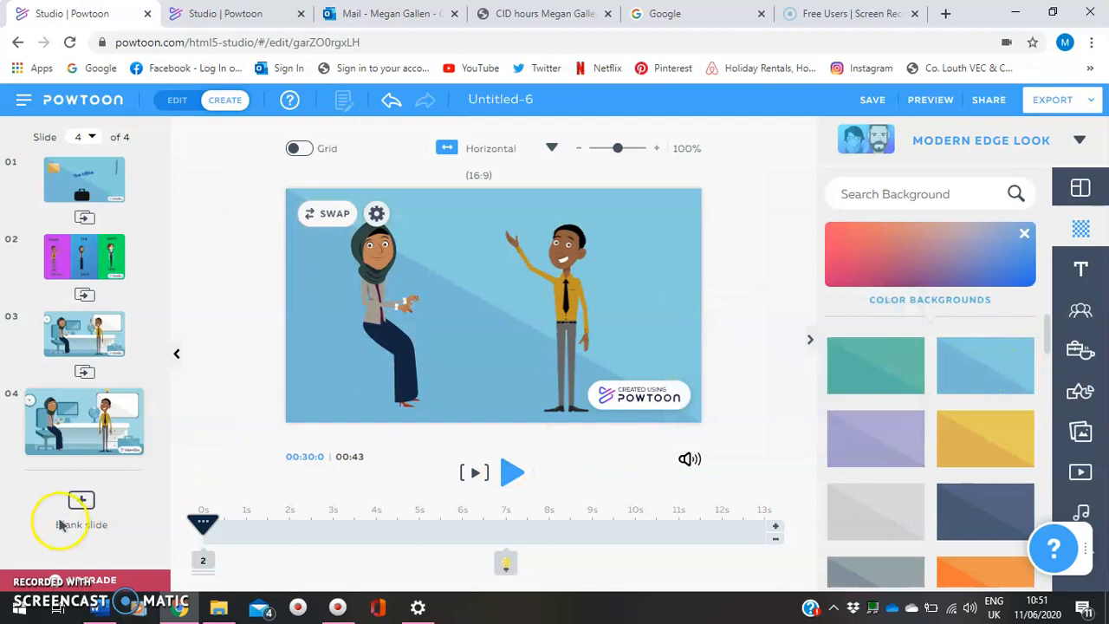
Add a blank slide 5 and give it the light blue color background
click(81, 507)
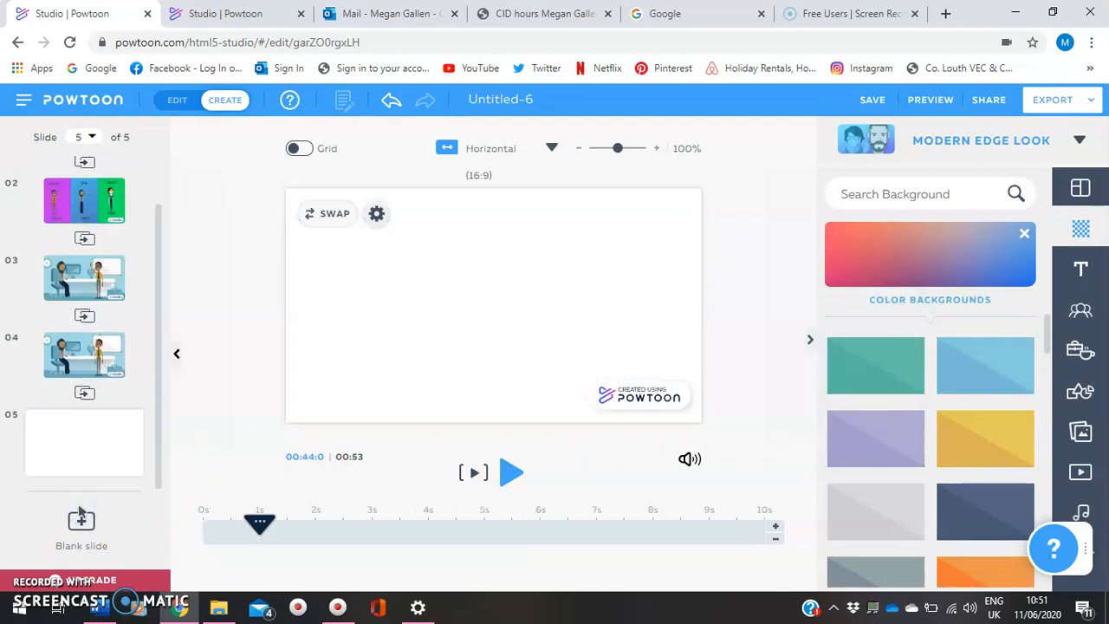
click(988, 371)
click(455, 308)
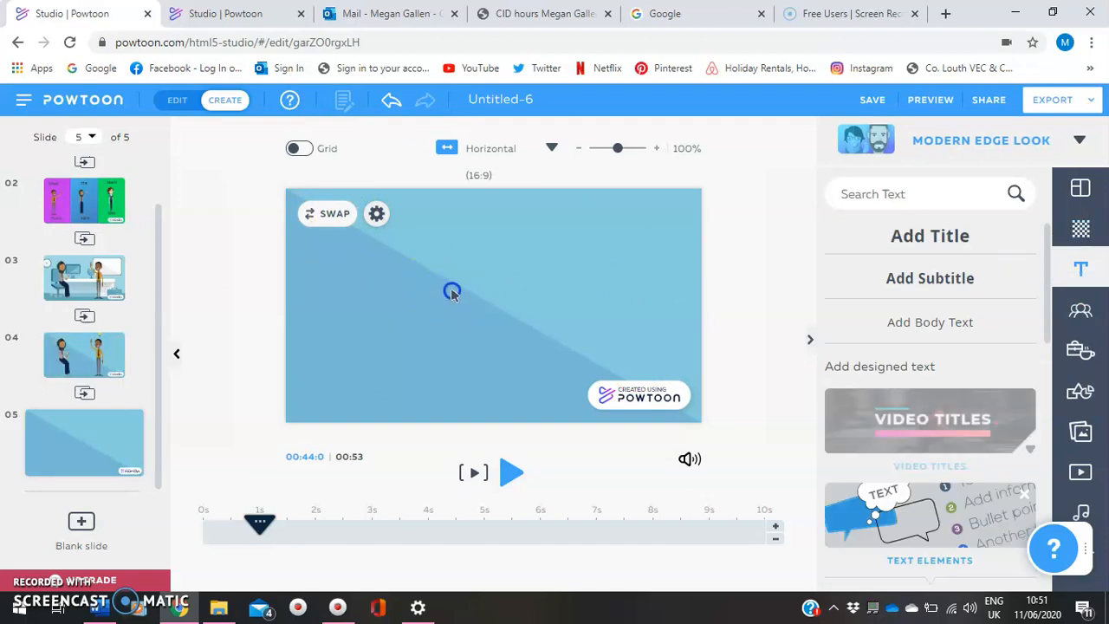
Add a title to slide 5 and replace its placeholder text with "The End!"
click(953, 233)
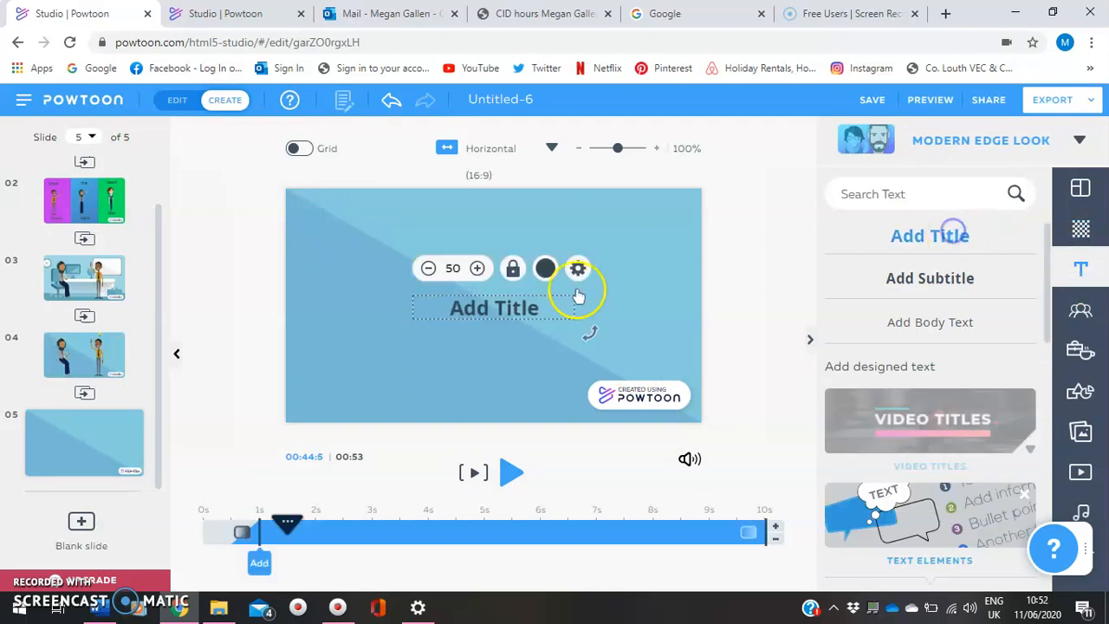
double_click(506, 303)
click(506, 304)
text(h)
key(BackSpace)
key(ctrl+a)
key(BackSpace)
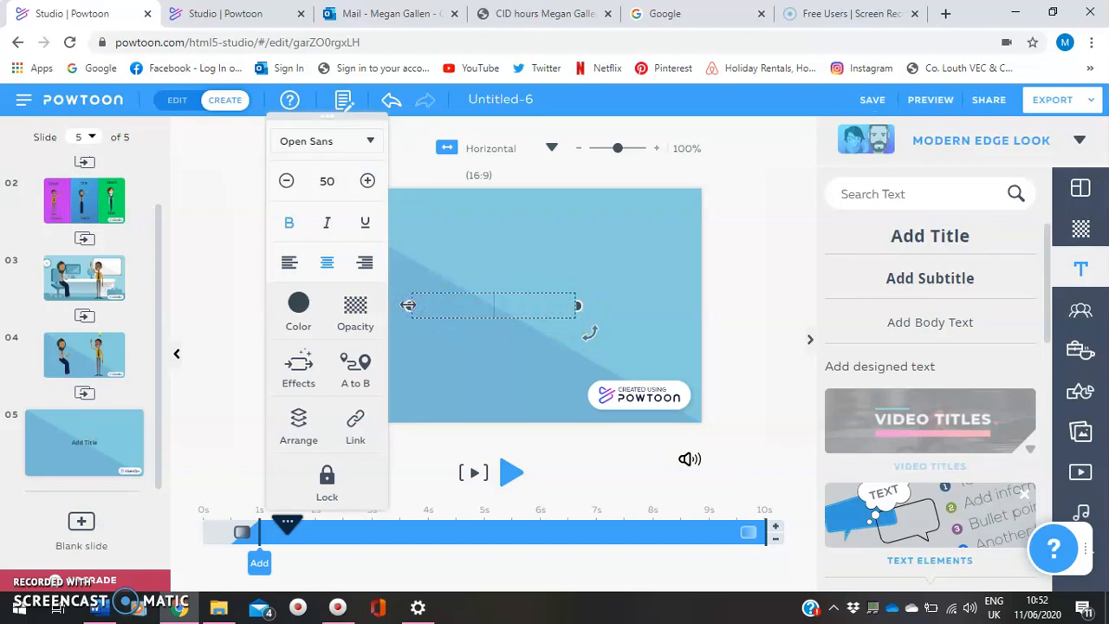
text(The End!)
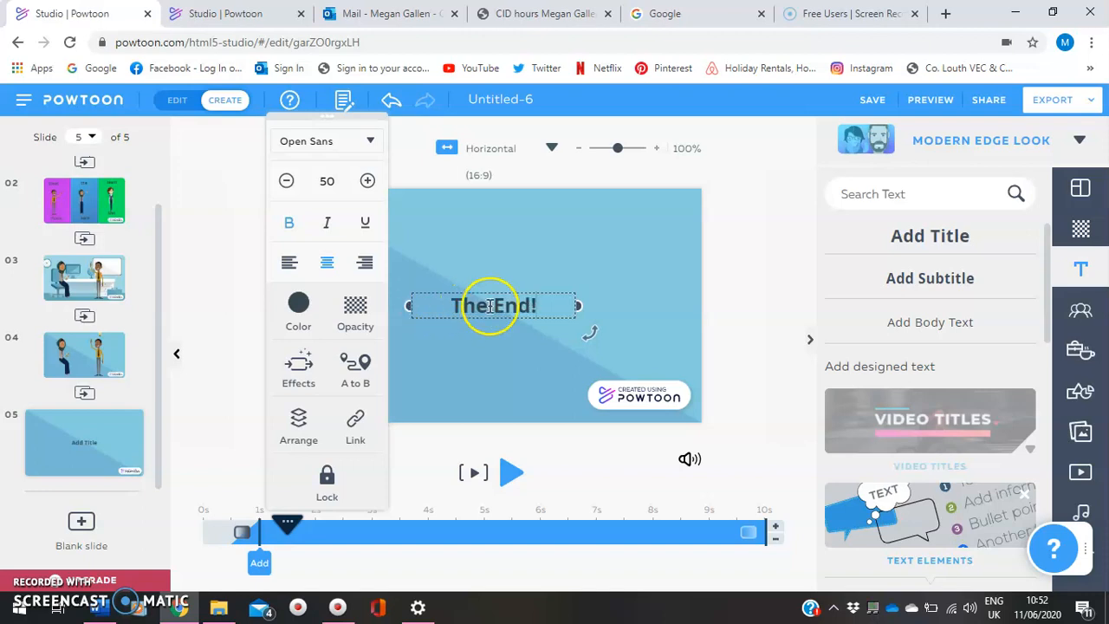
Set the font of the "The End!" title to Comic (Gochi) from the favorite fonts
triple_click(463, 306)
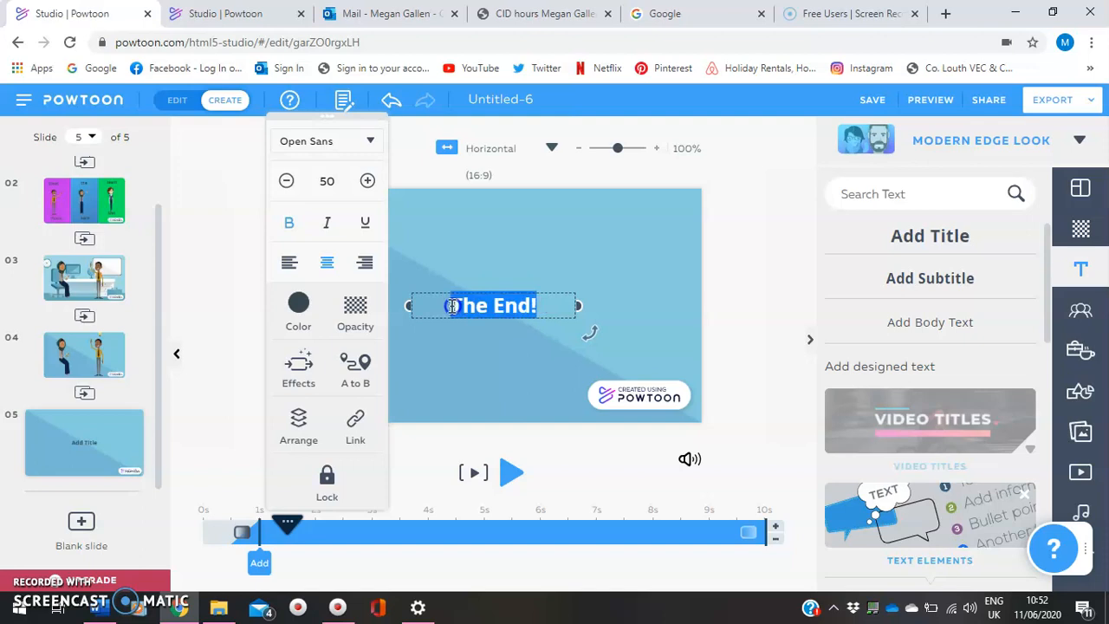
click(368, 143)
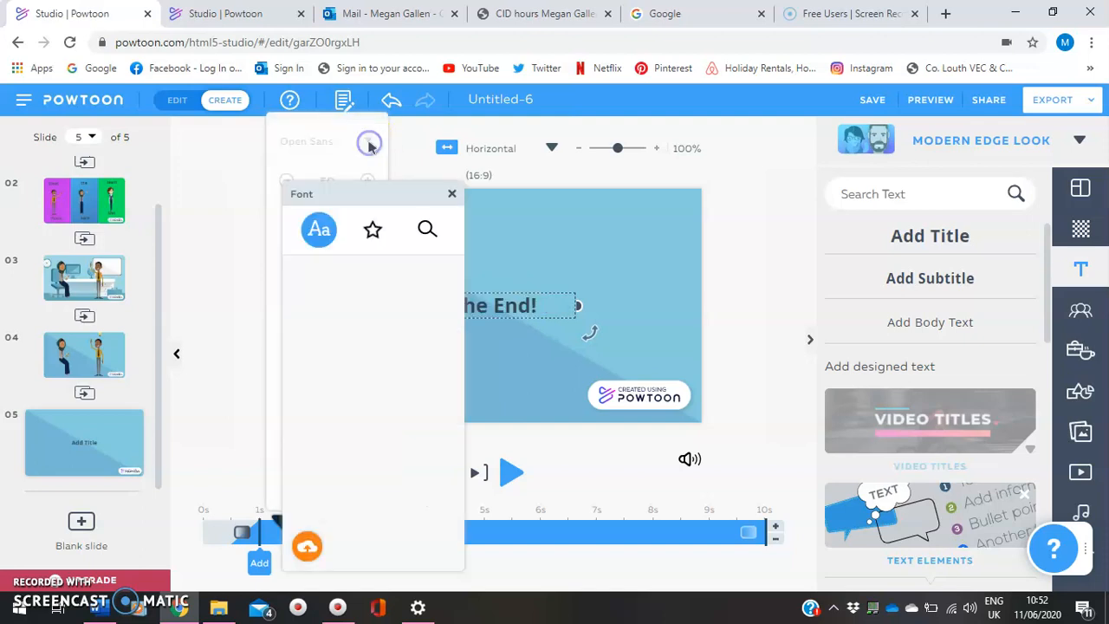
click(373, 230)
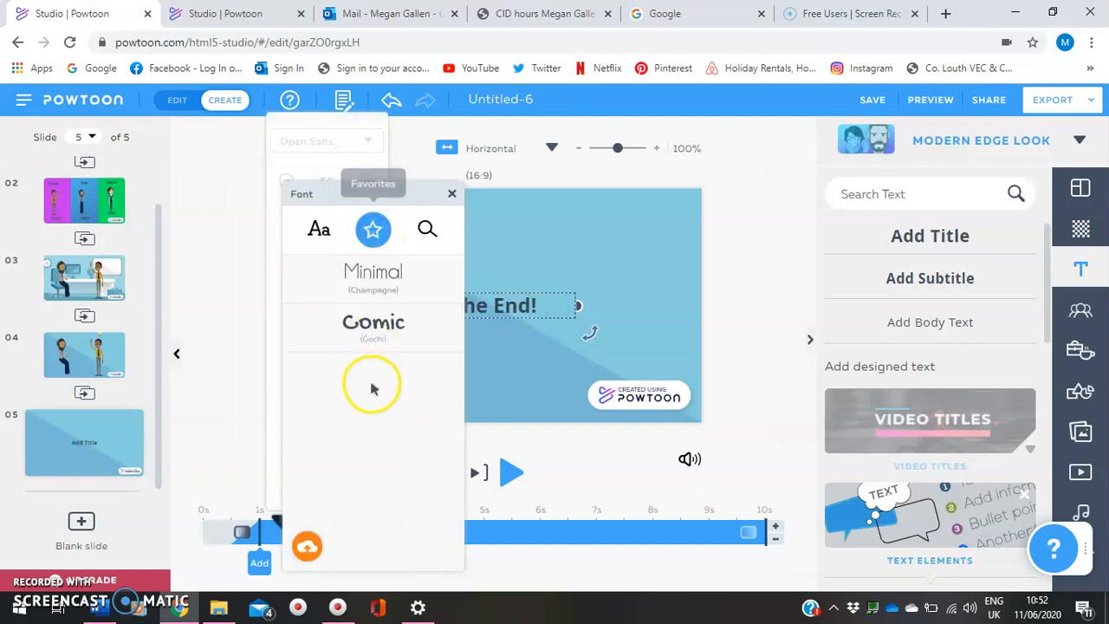
click(375, 325)
click(644, 260)
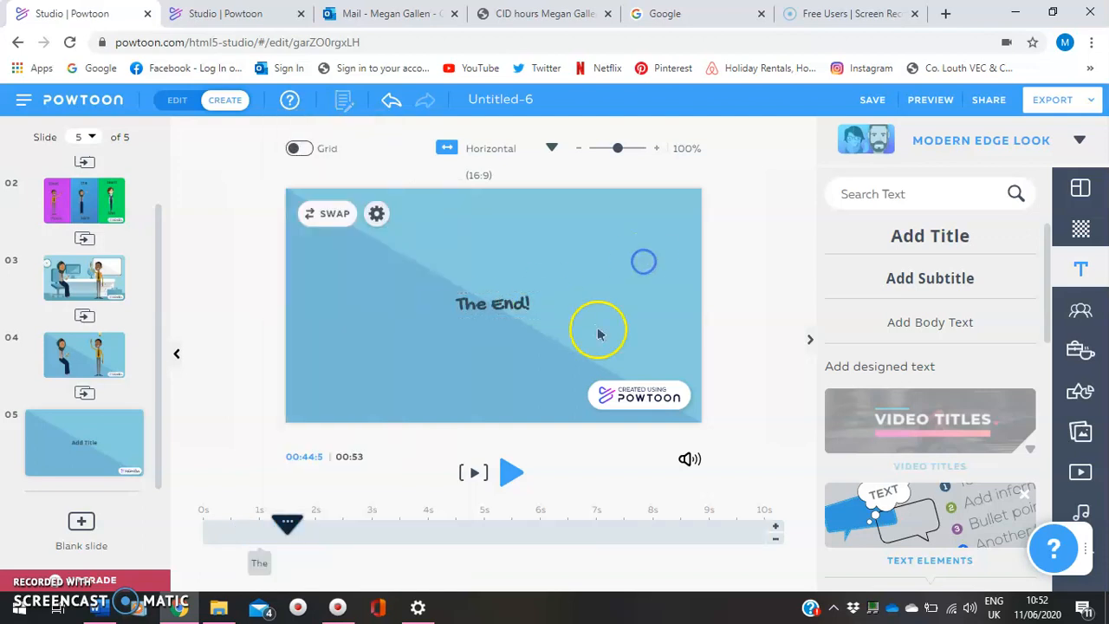
Raise the volume of the "Can't Stop Happiness" music on slide 5 to 100
click(690, 460)
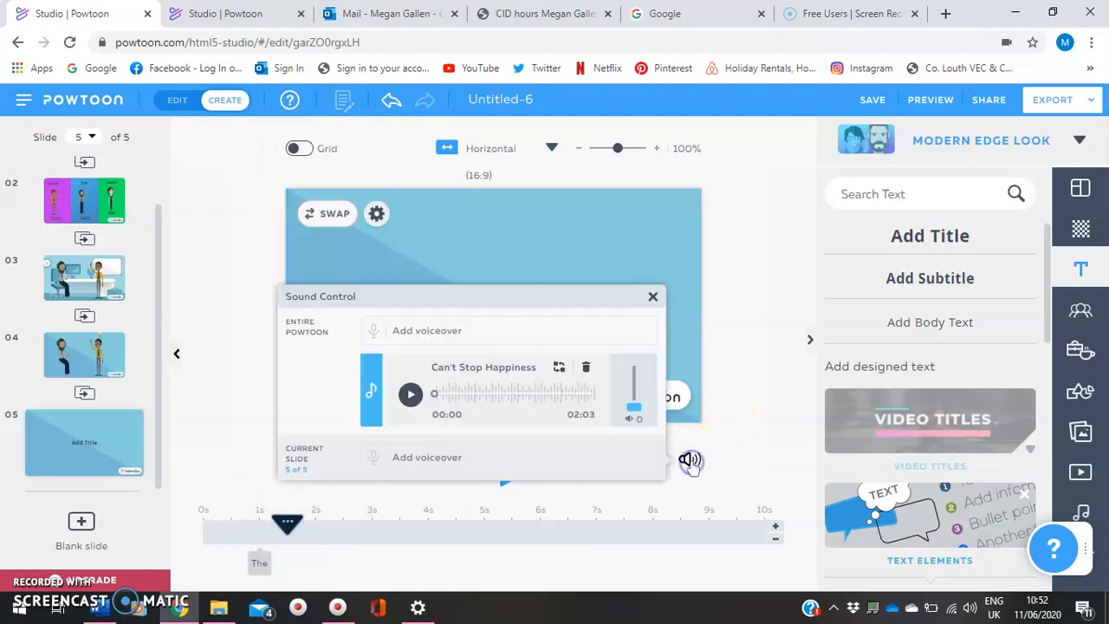
click(636, 402)
drag(635, 381, 636, 355)
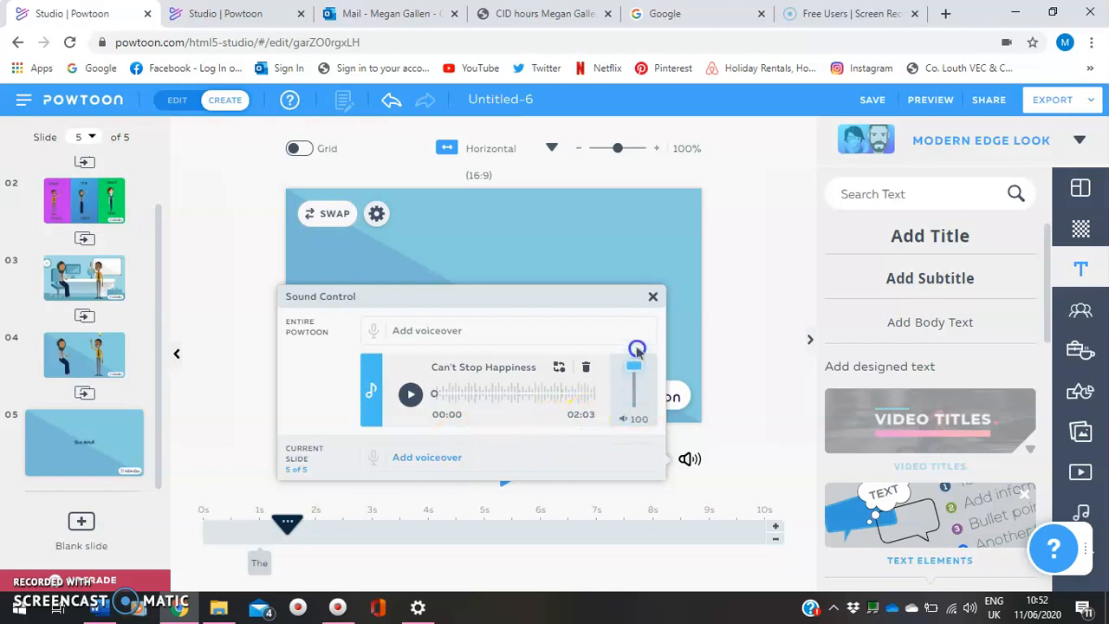
click(777, 246)
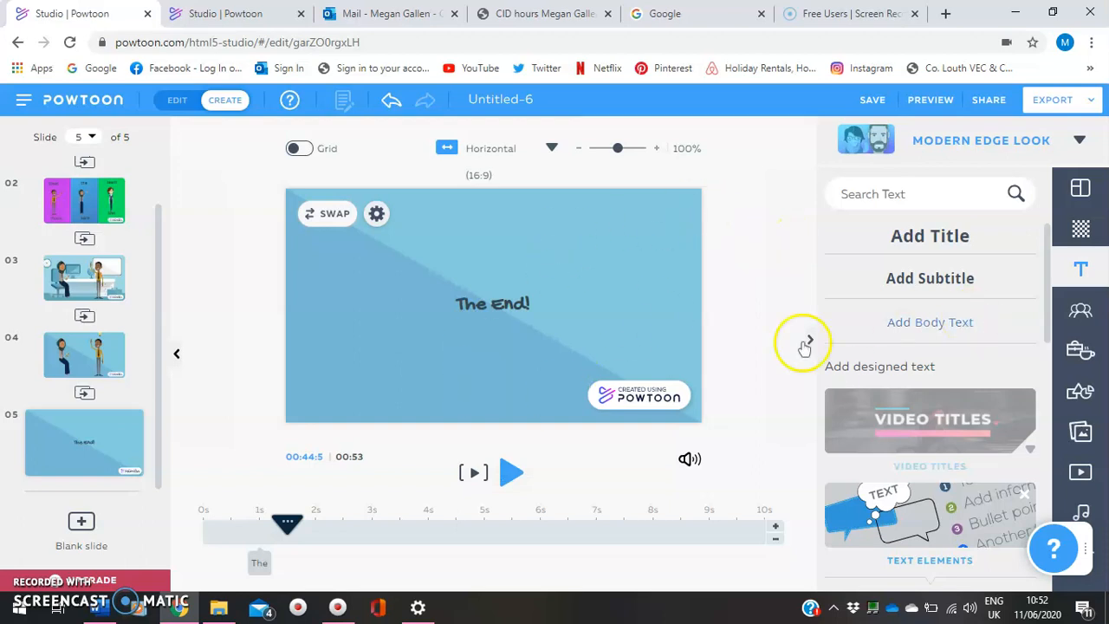
Return to slide 1, the title slide "The Office"
drag(158, 301, 150, 245)
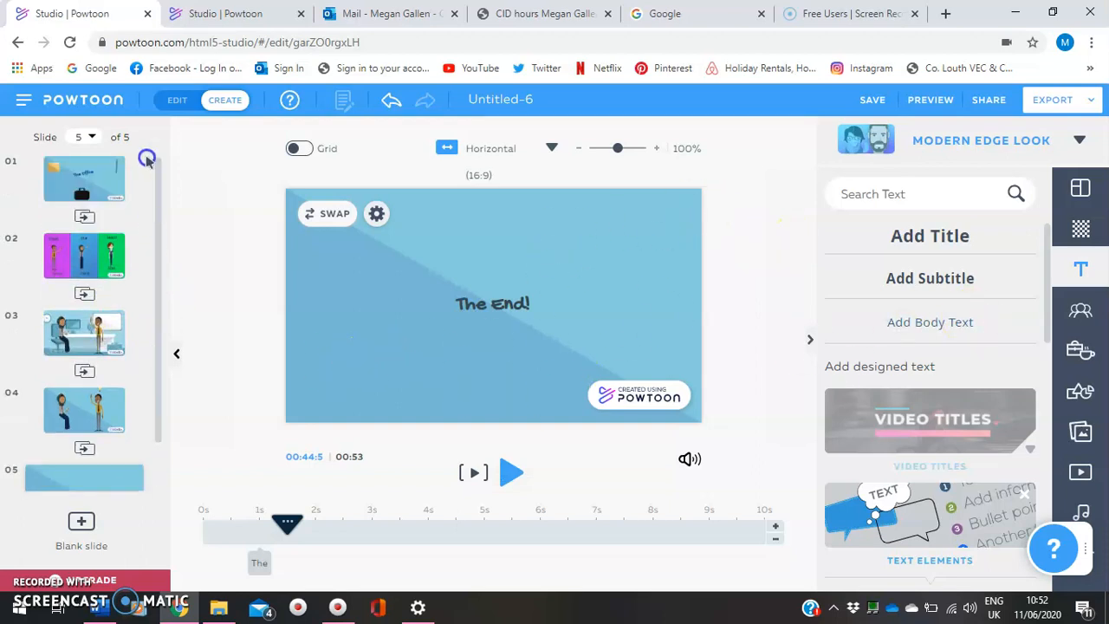
click(84, 173)
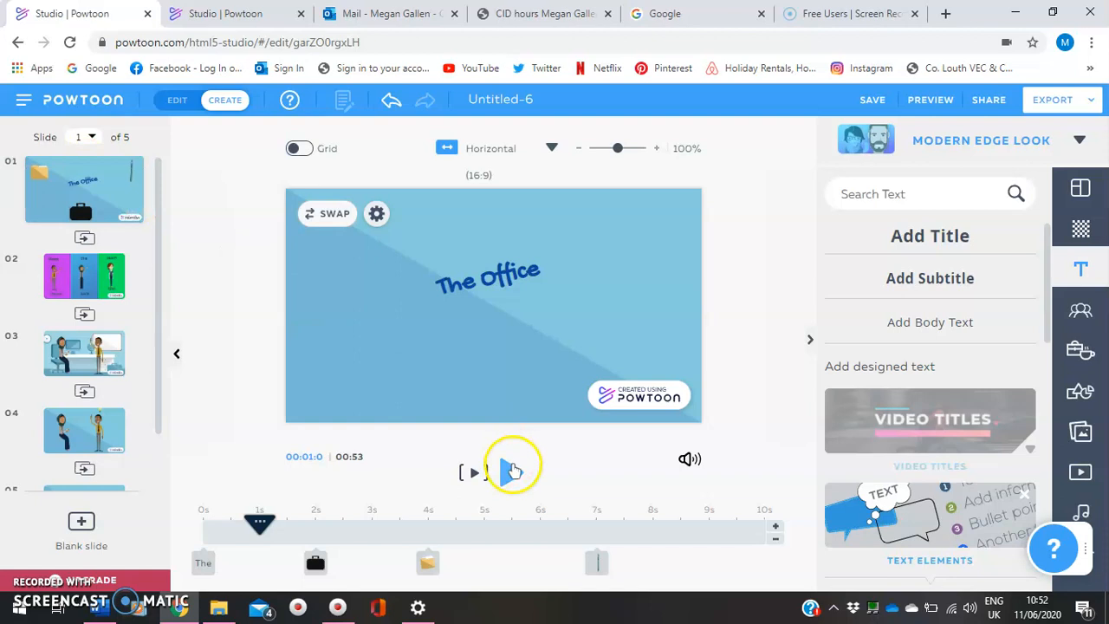